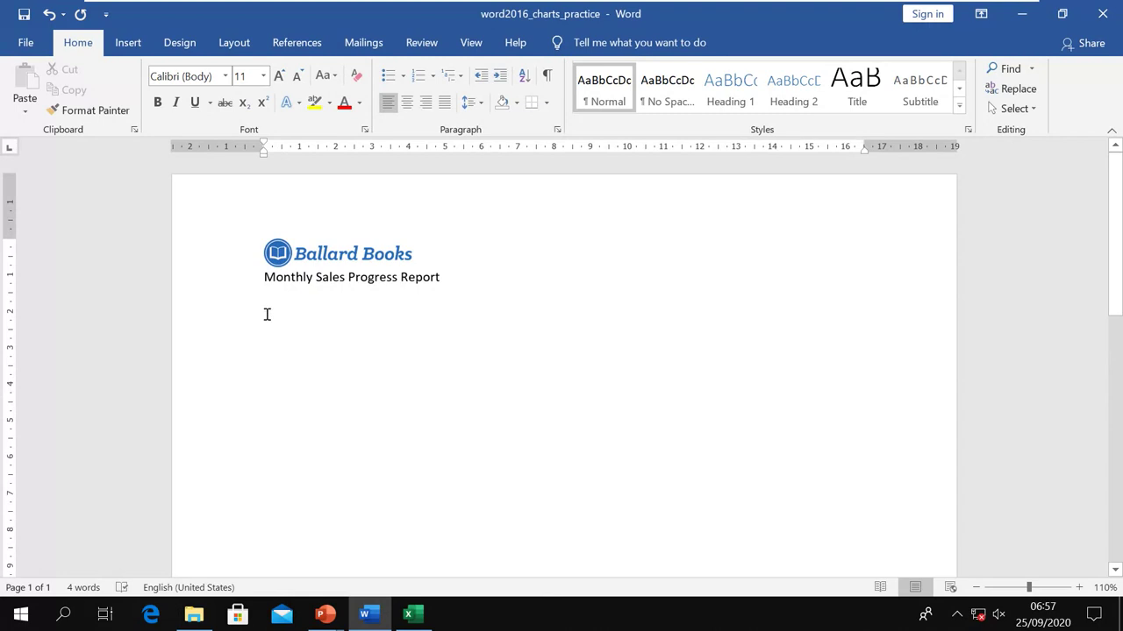
Start inserting a chart at the empty line below the report title, moving the chart dialog lower over the document
left_click(129, 50)
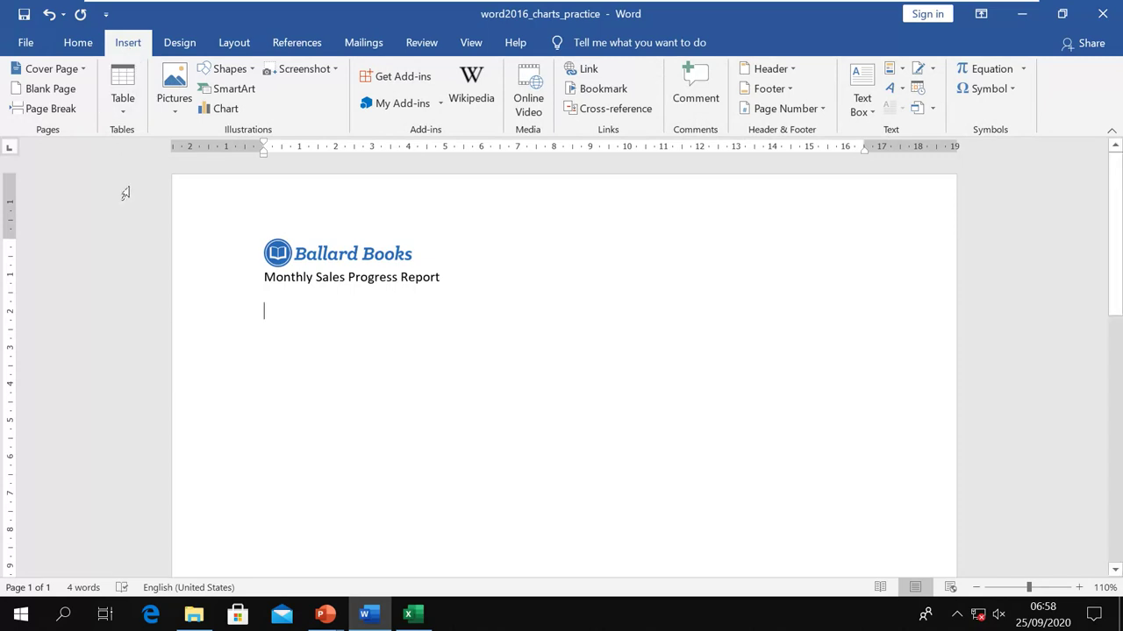
left_click(224, 114)
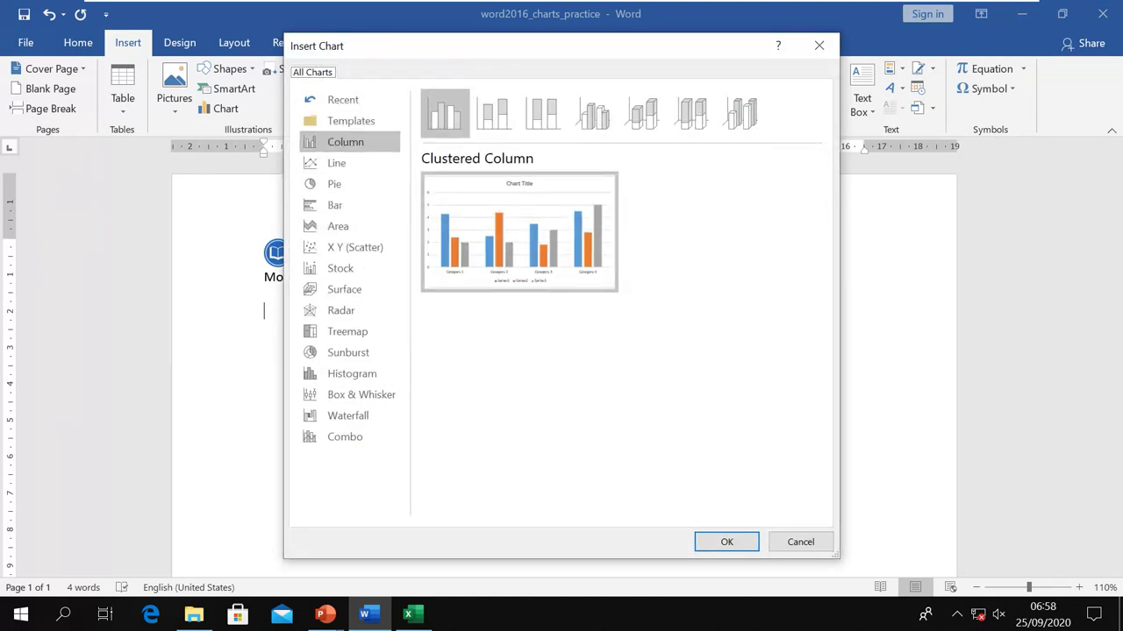
left_click_drag(484, 60, 544, 103)
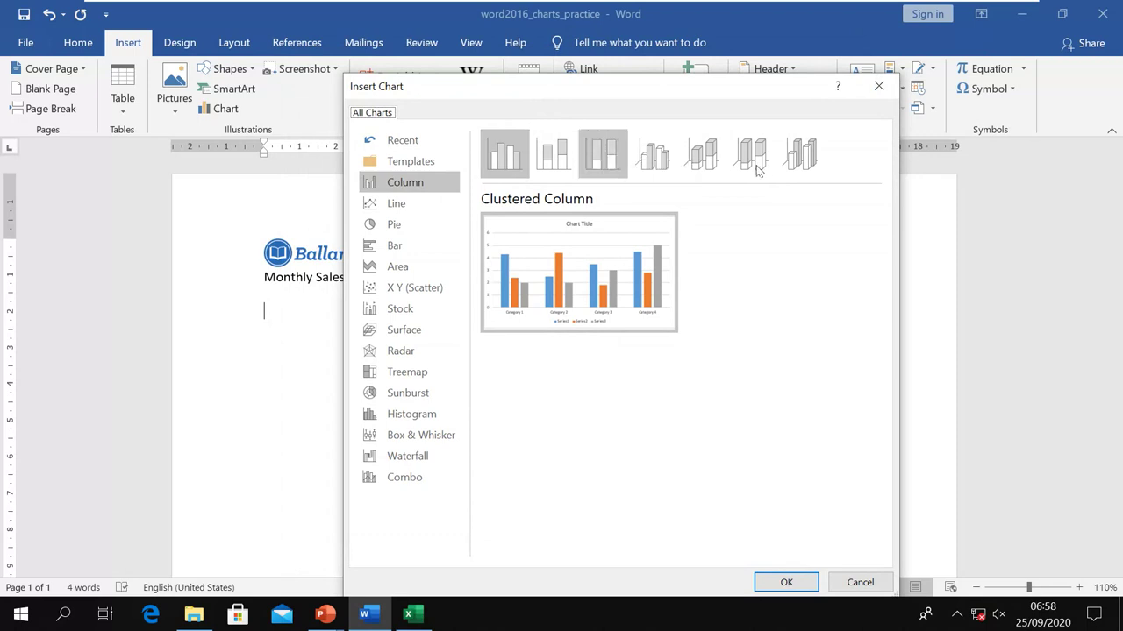
Preview the column chart subtypes from Stacked Column and 100% Stacked Column through the 3-D variants to 3-D Column
left_click(543, 163)
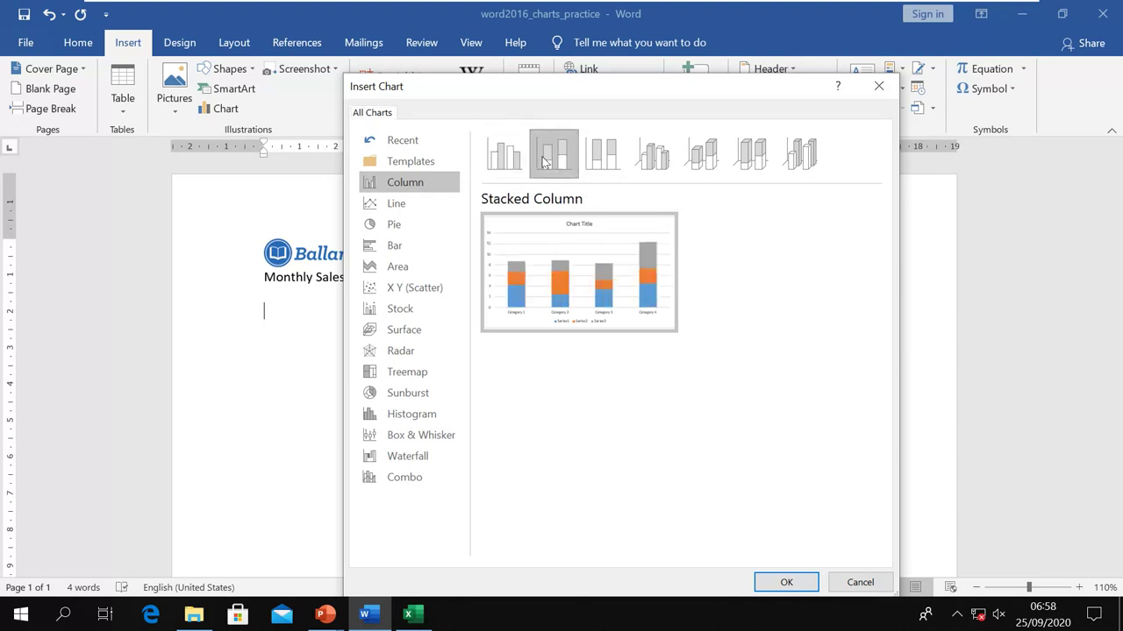
left_click(603, 165)
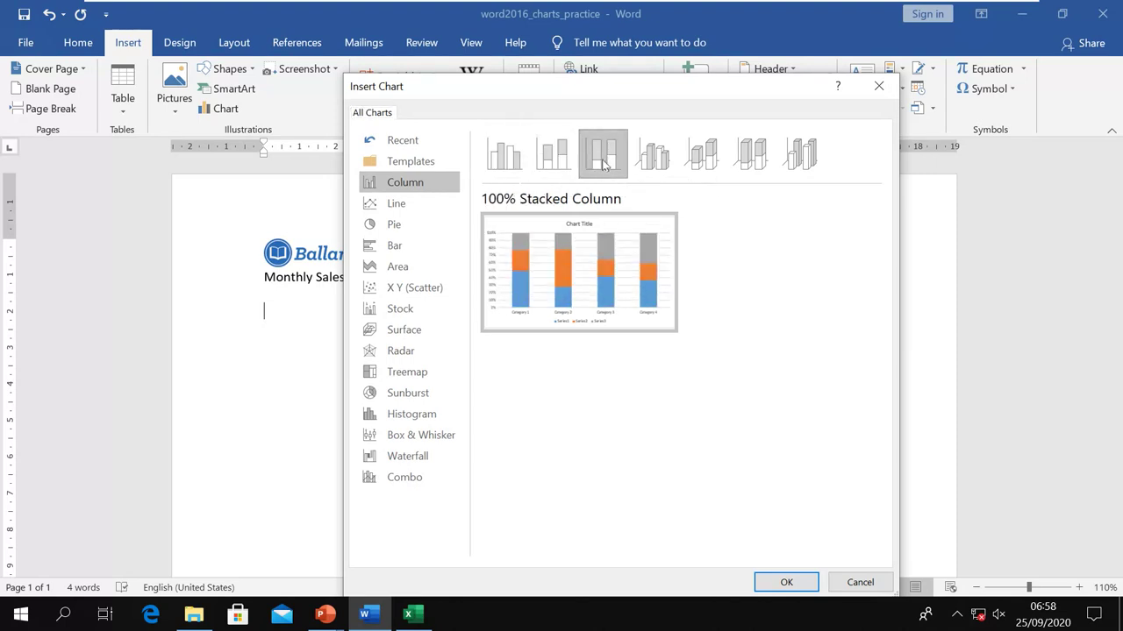
left_click(653, 166)
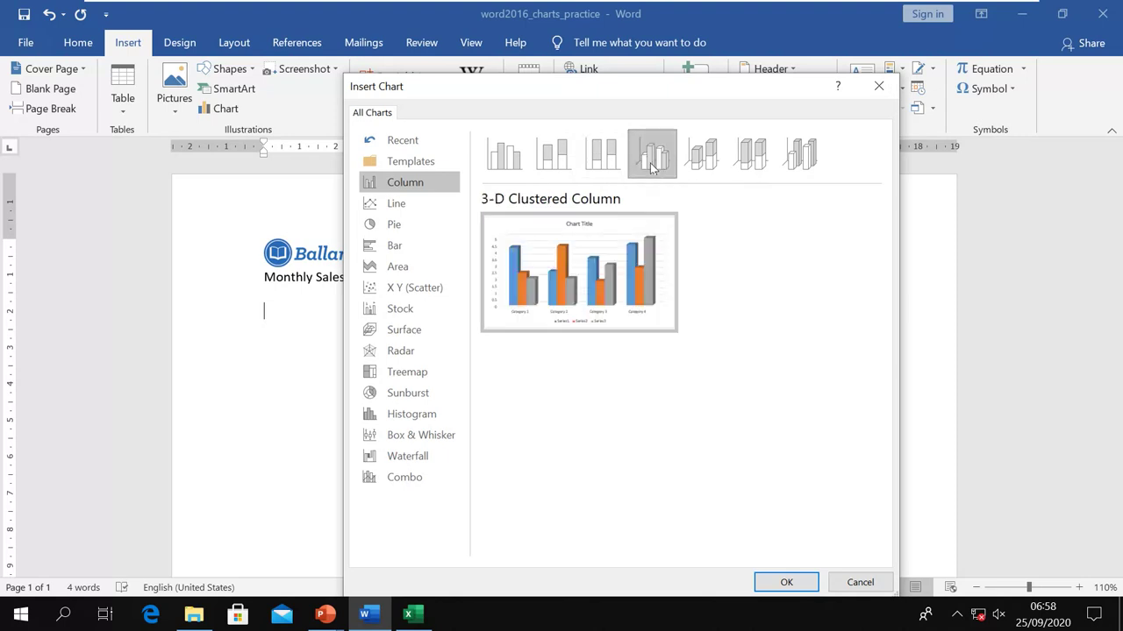
left_click(691, 169)
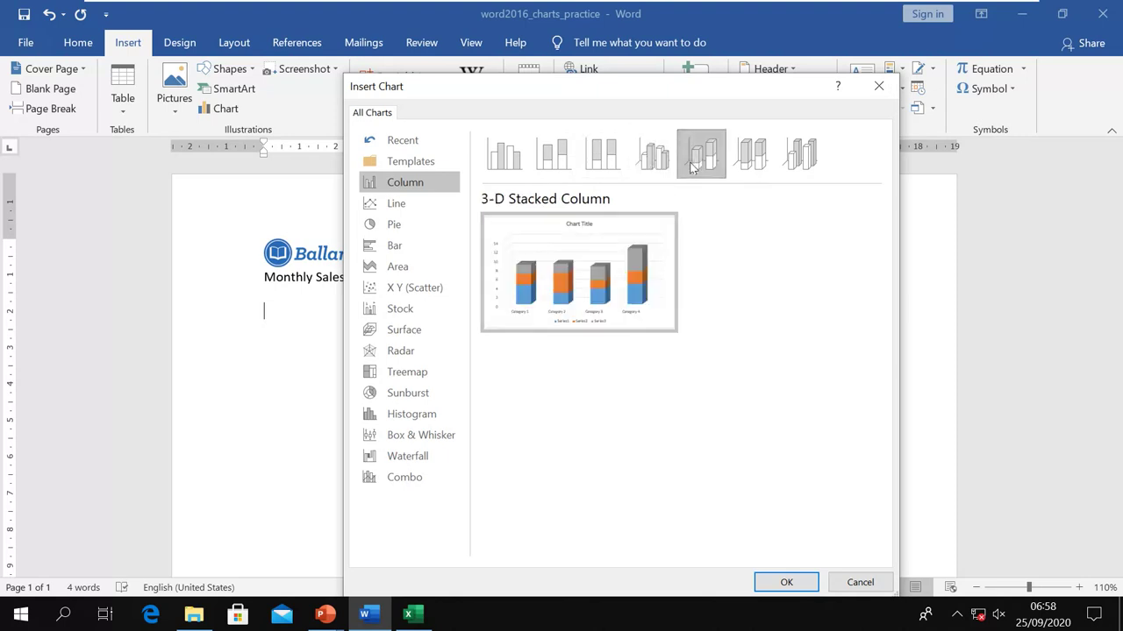
left_click(739, 168)
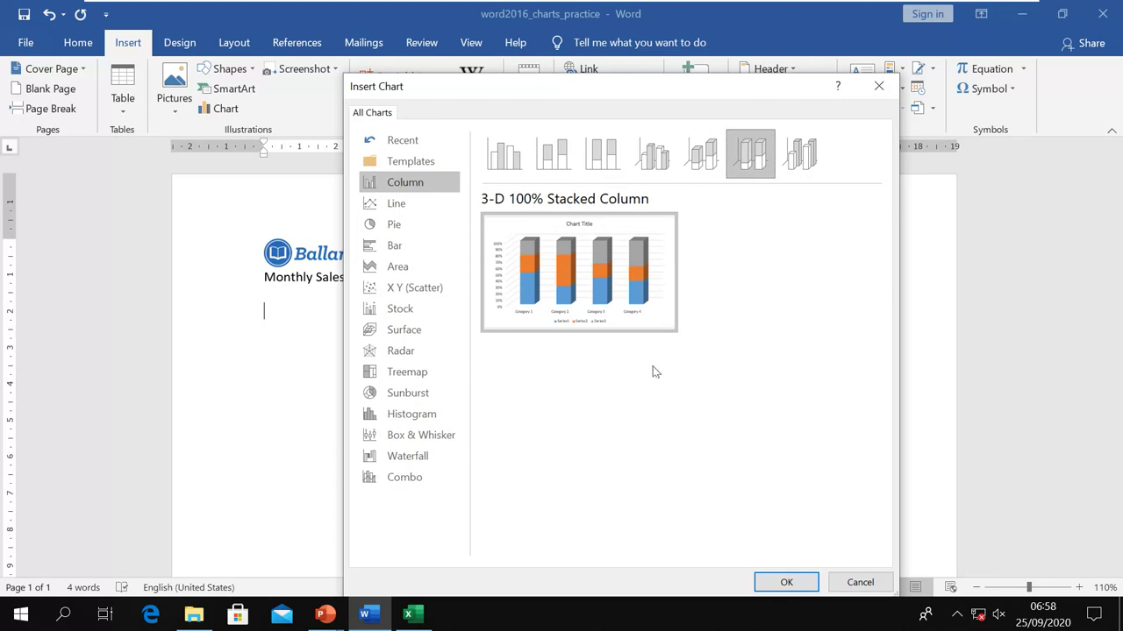
mouse_move(578, 304)
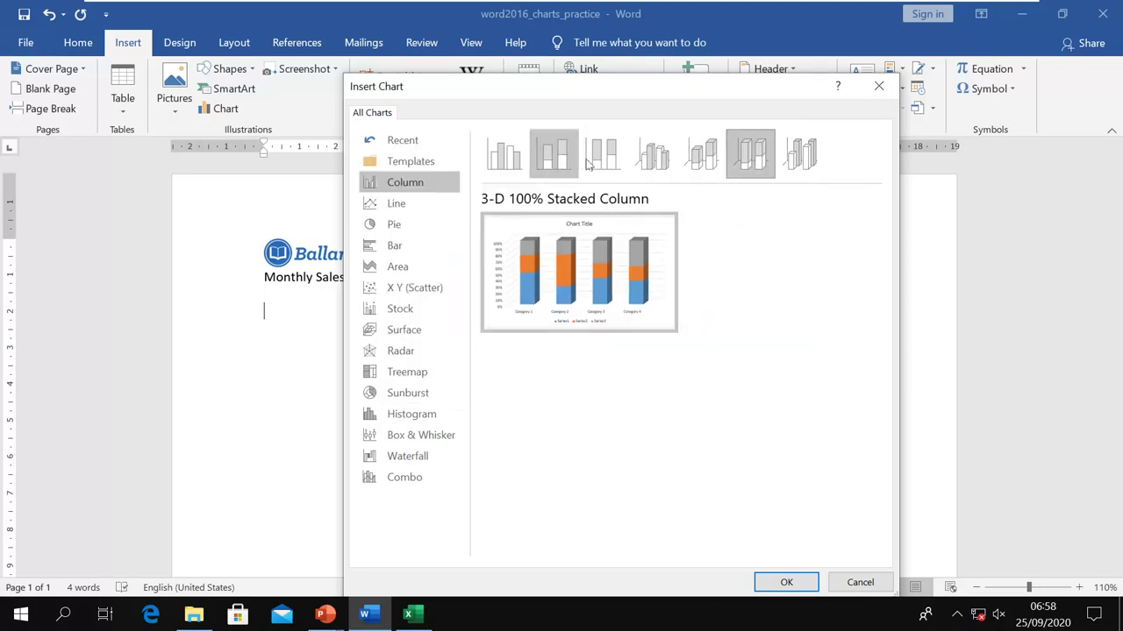
left_click(797, 159)
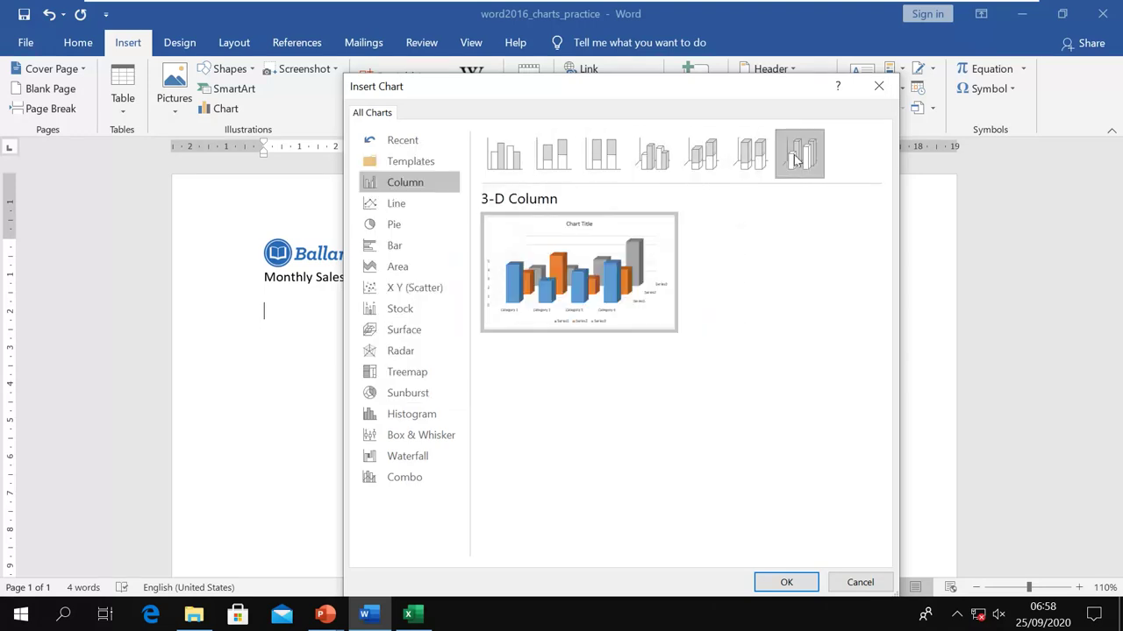
Browse the Line, Pie, Bar, Area, X Y (Scatter), Stock and Surface chart categories and examine their previews
left_click(397, 208)
left_click(394, 227)
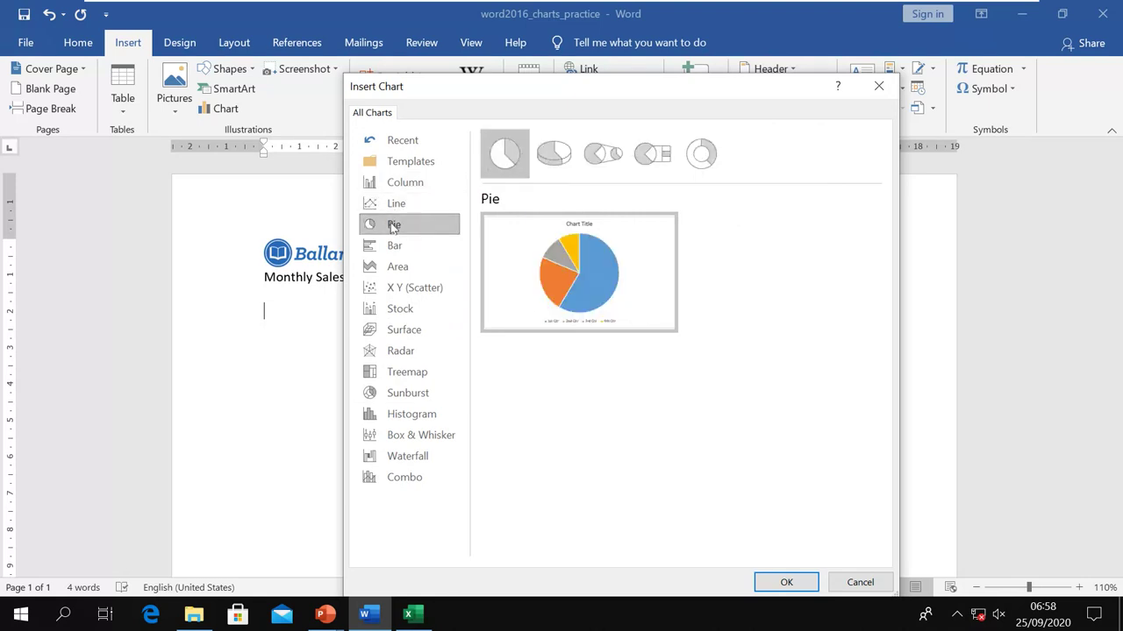
left_click(393, 247)
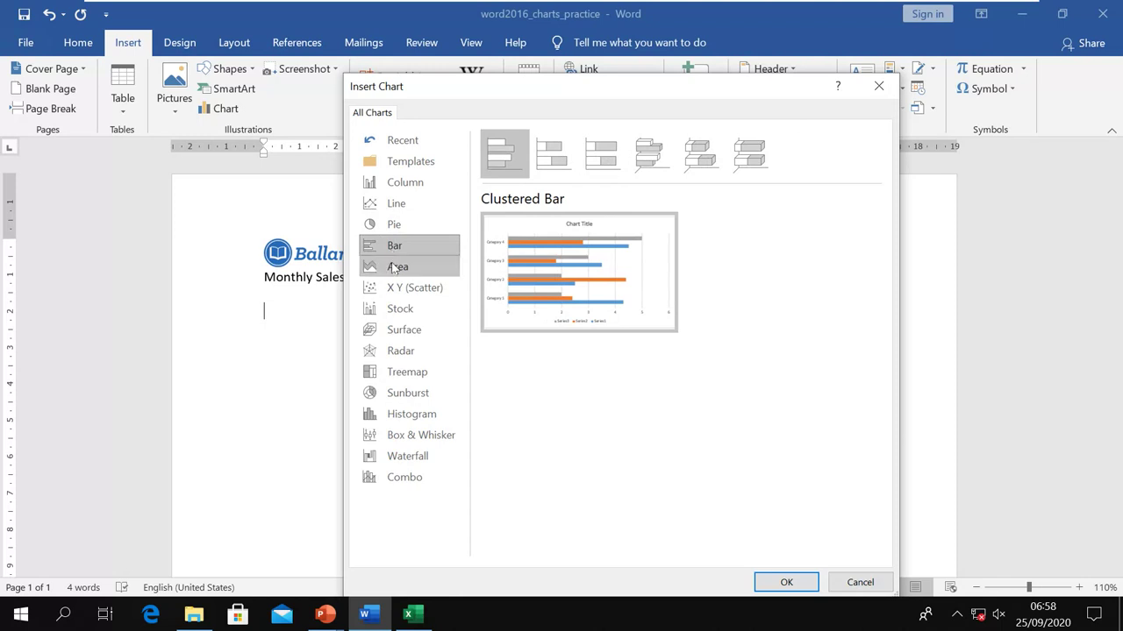
left_click(395, 265)
left_click(395, 288)
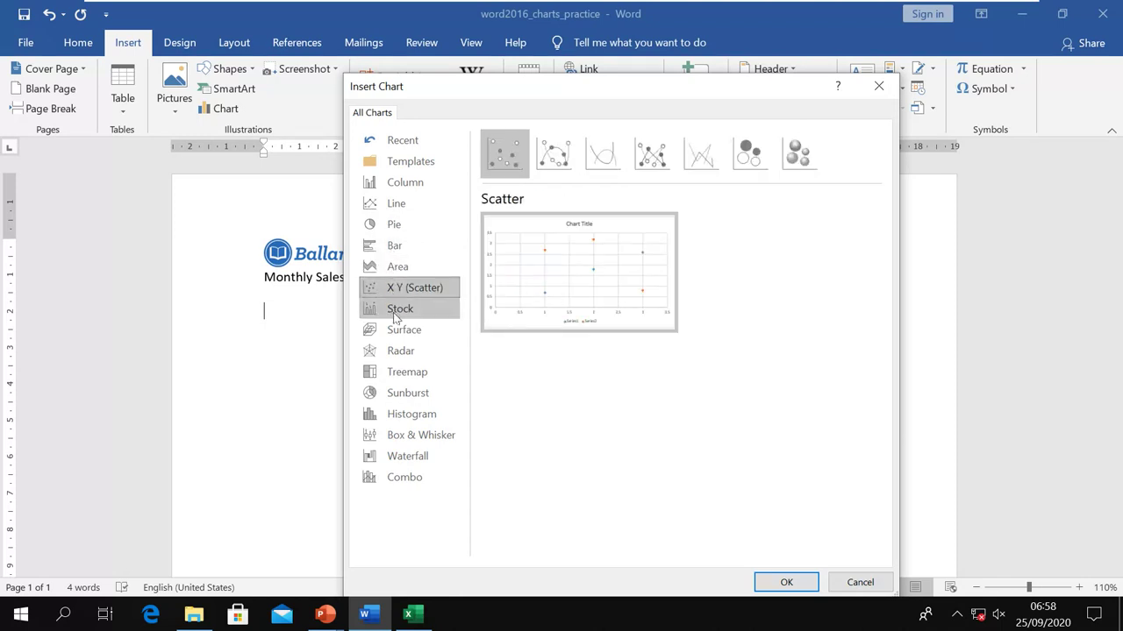
left_click(396, 310)
left_click(395, 332)
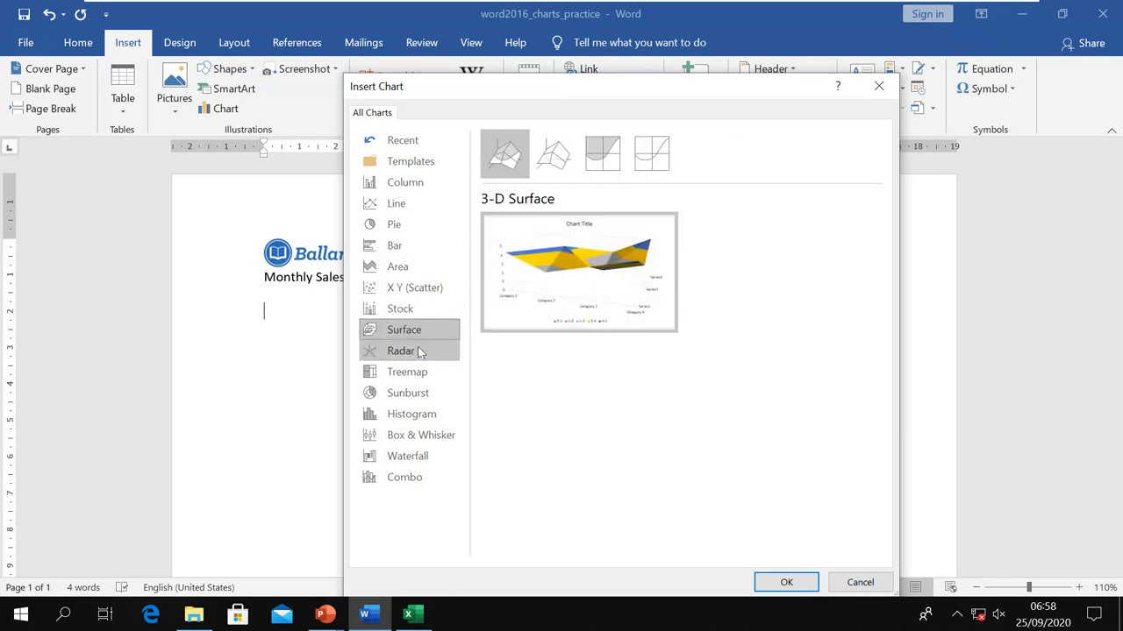
mouse_move(529, 309)
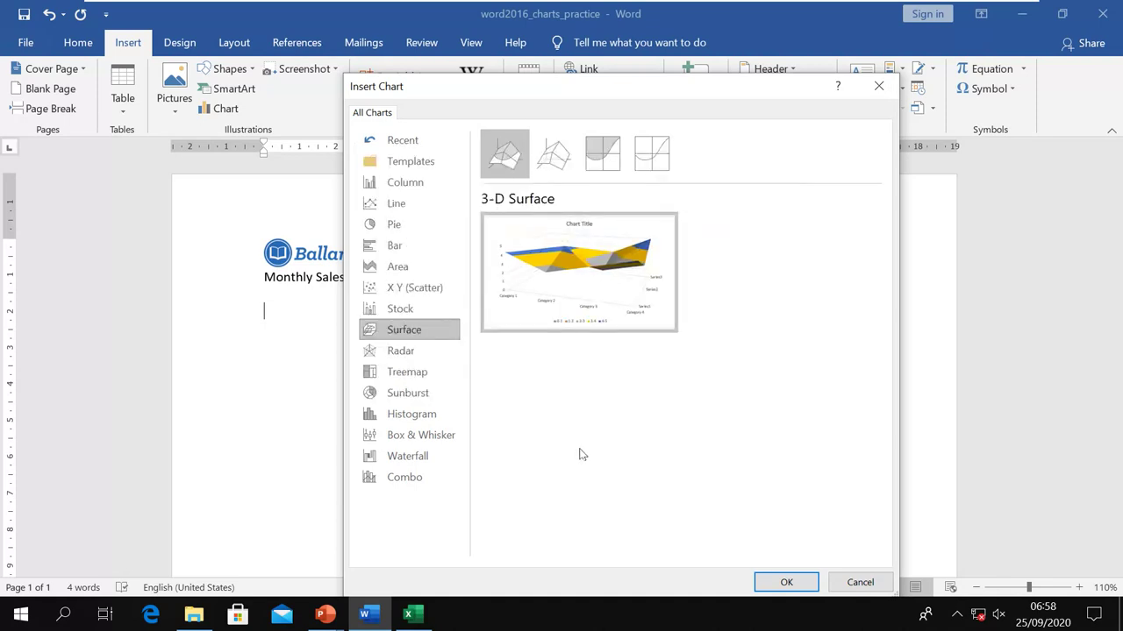
Insert a Clustered Column chart below the Monthly Sales Progress Report heading
left_click(409, 188)
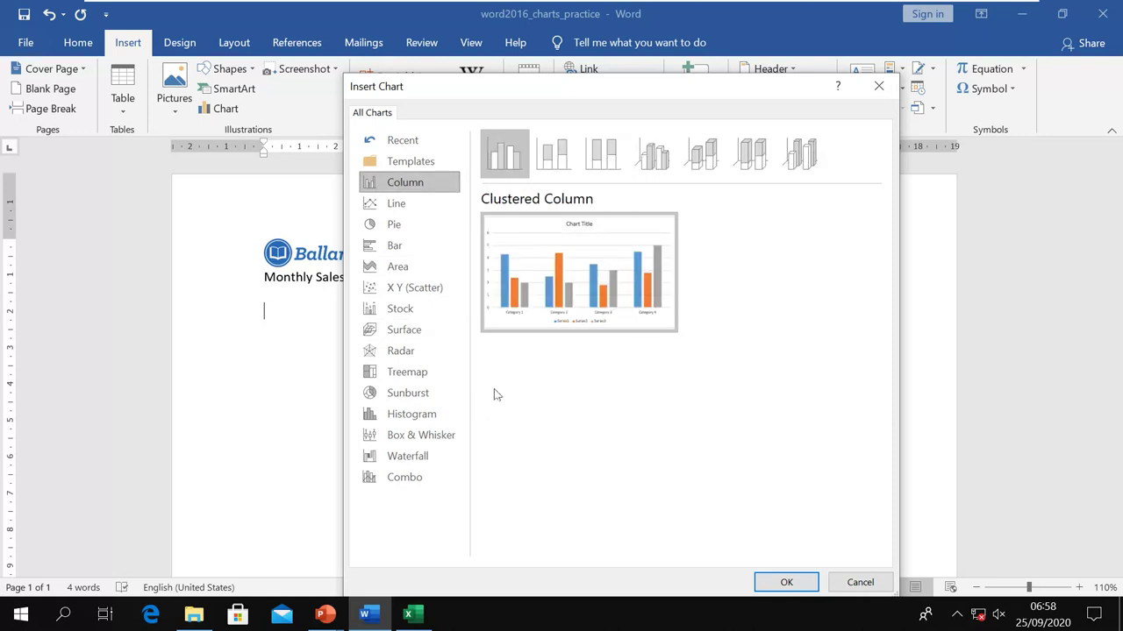
mouse_move(593, 280)
left_click(778, 583)
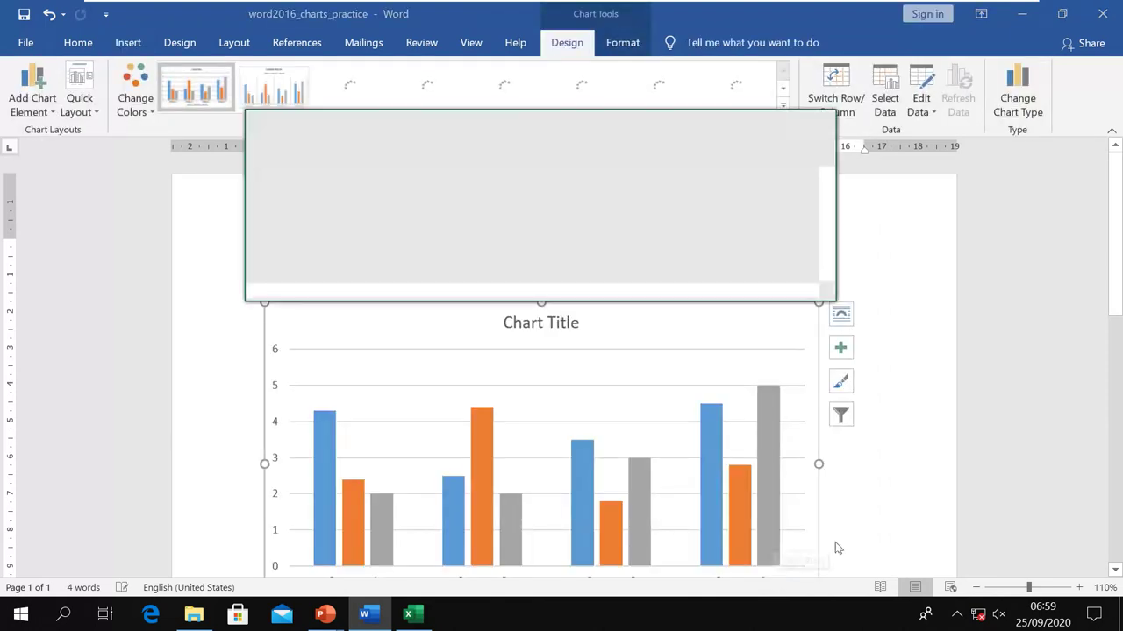
Rename the three series headers in the chart's data sheet to Jan, Feb and Mar
scroll(867, 521, "down", 1)
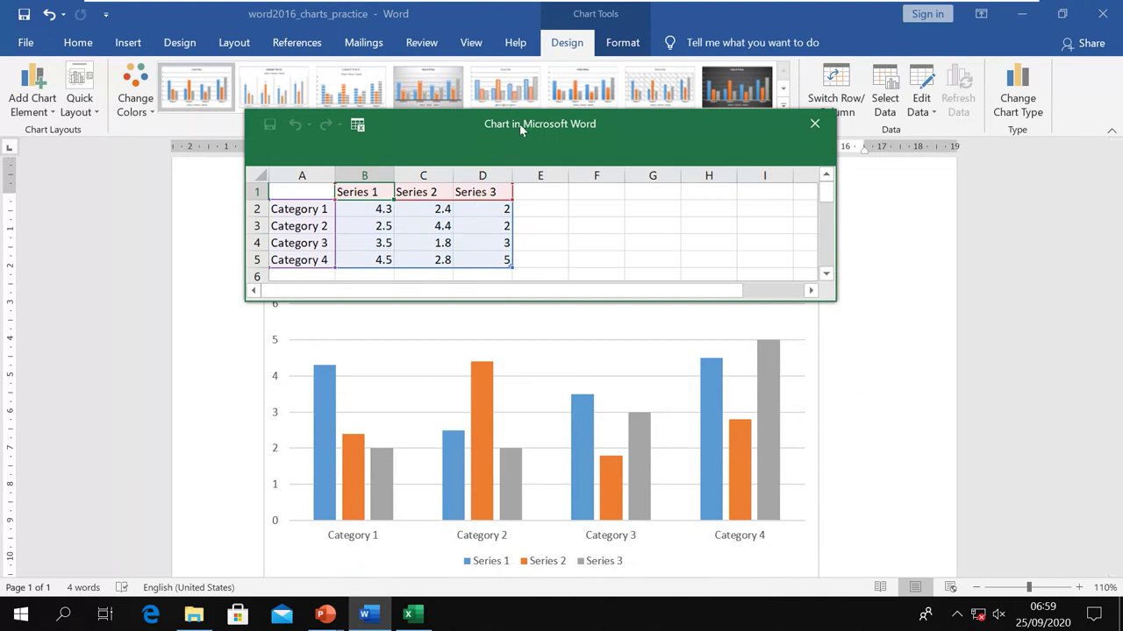
left_click_drag(520, 124, 622, 175)
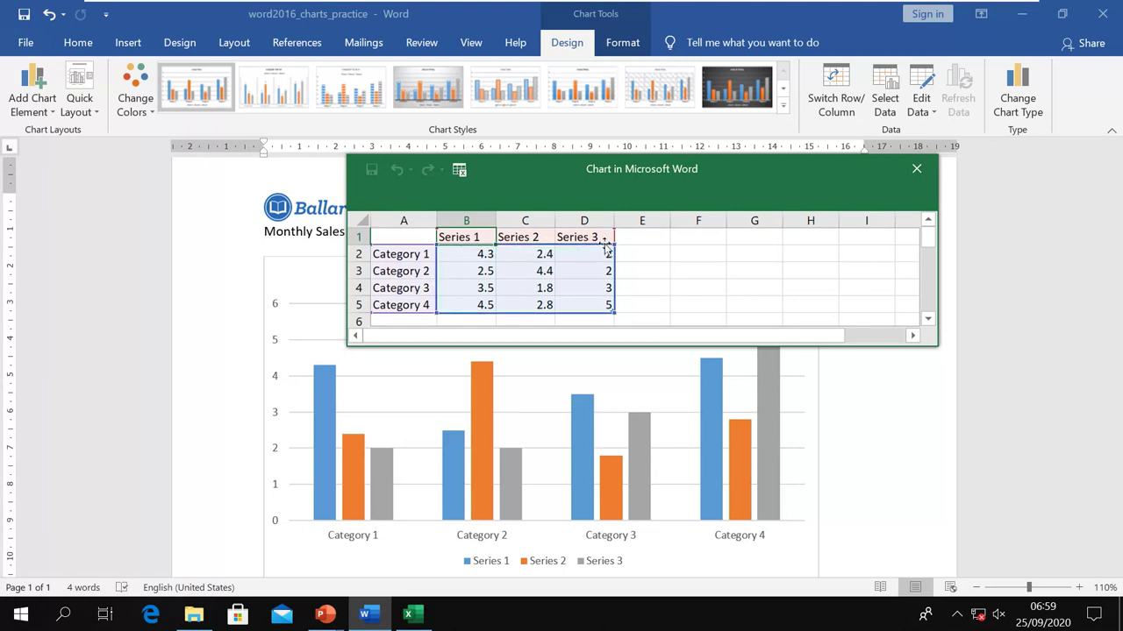
double_click(482, 238)
key("BackSpace")
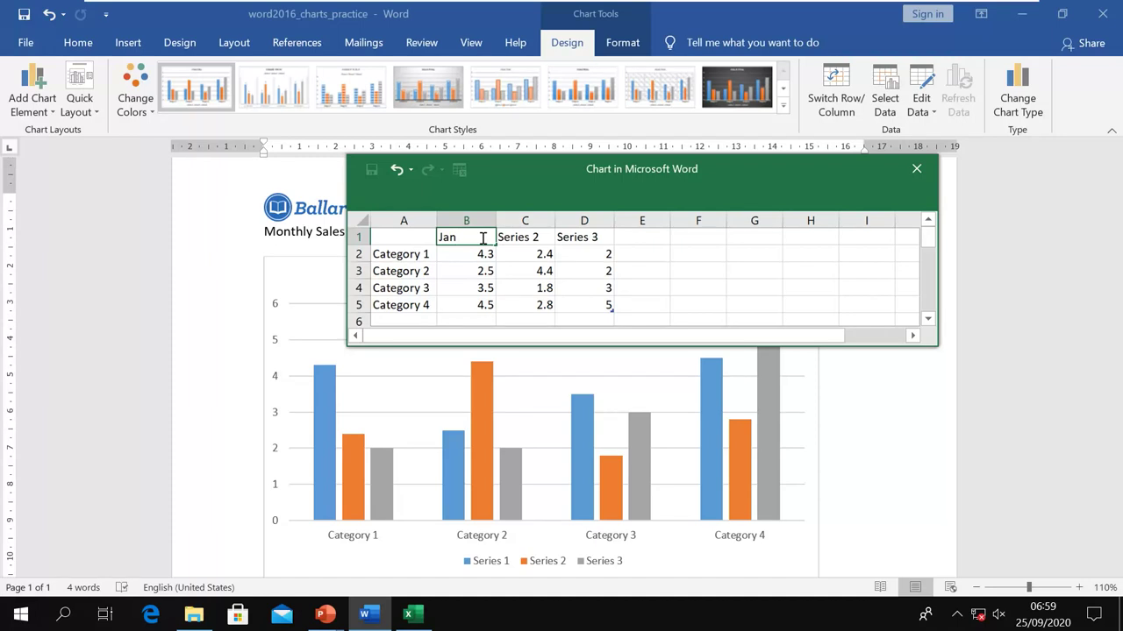
key("Tab")
type("F")
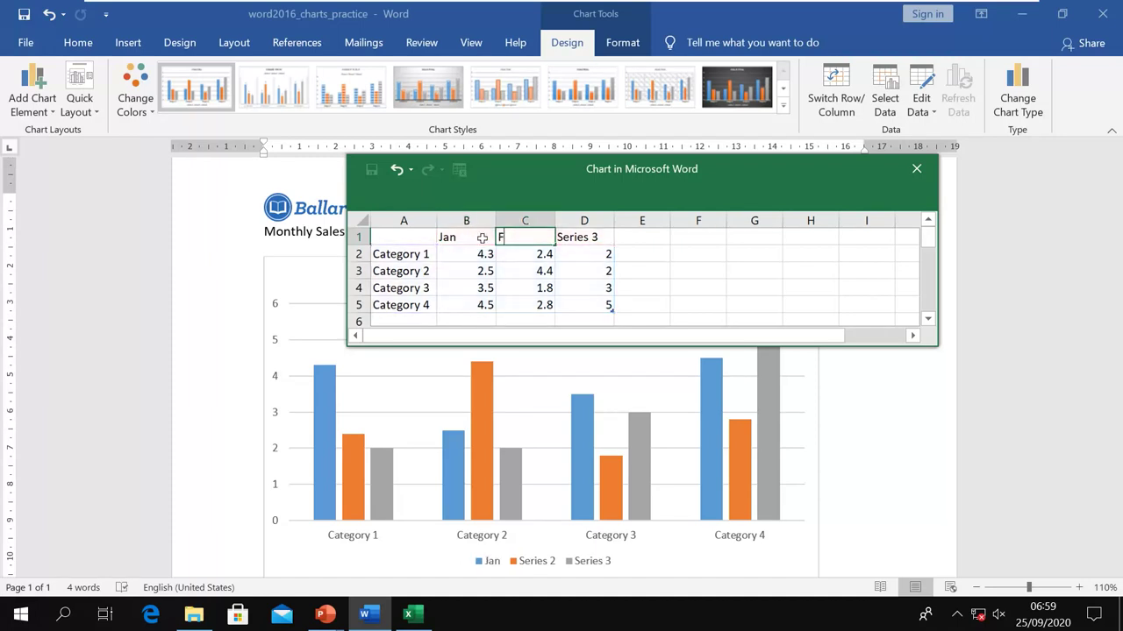
key("Tab")
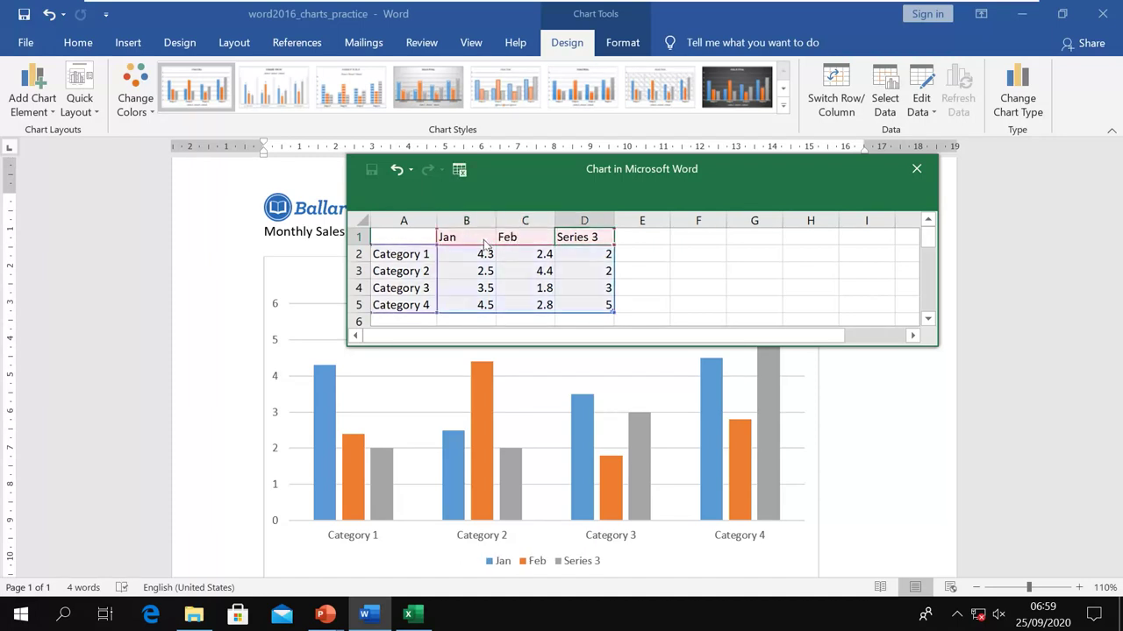
type("Mar")
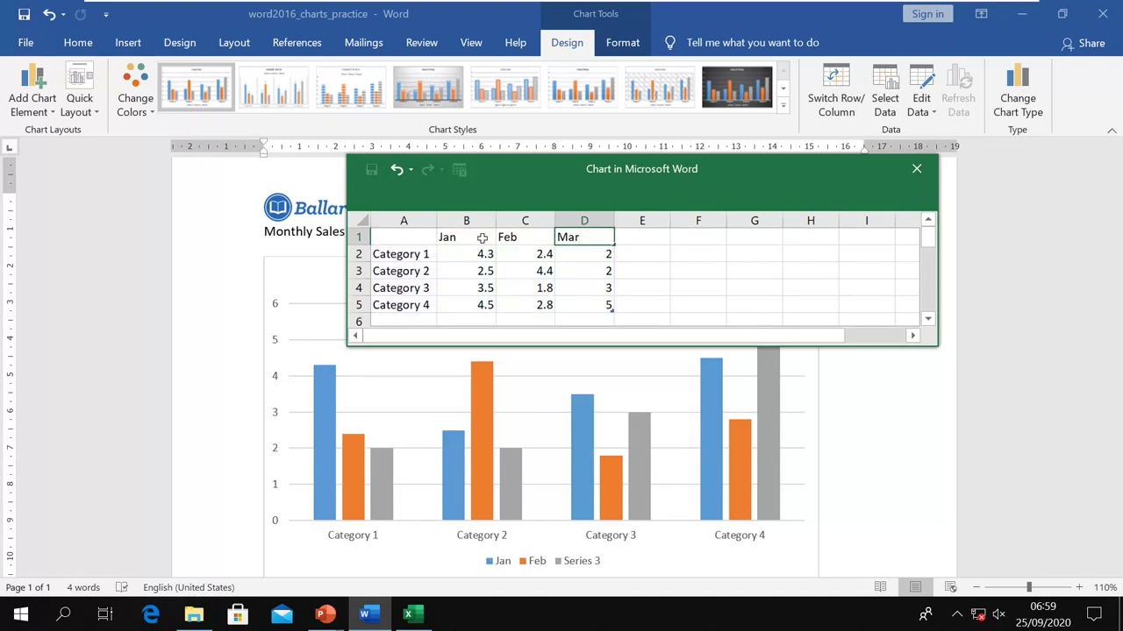
key("Tab")
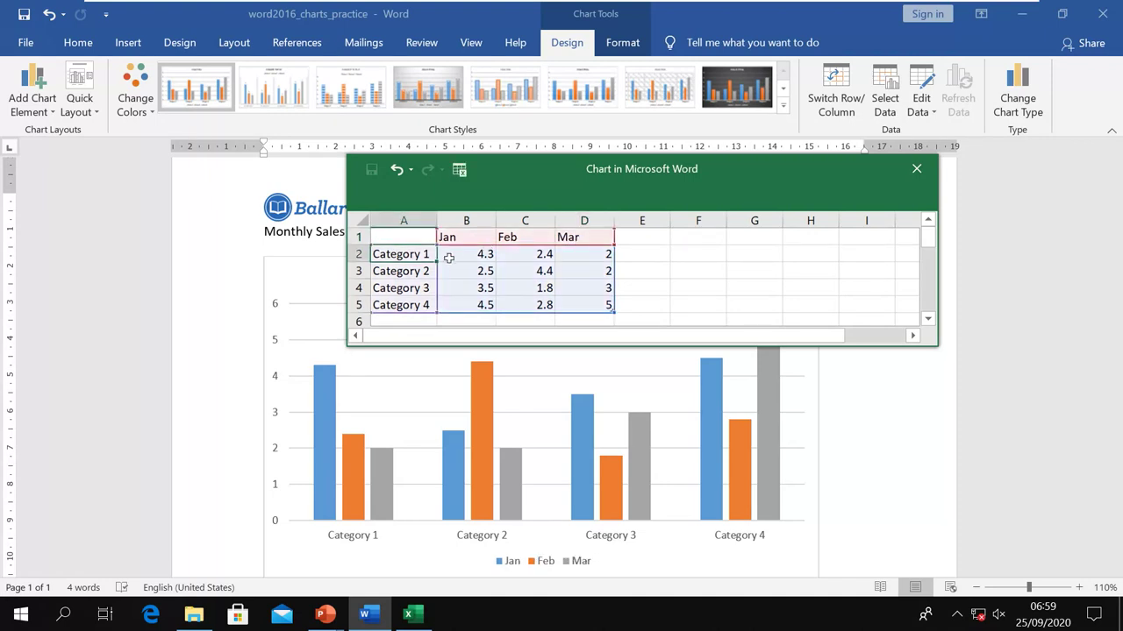
left_click(409, 270)
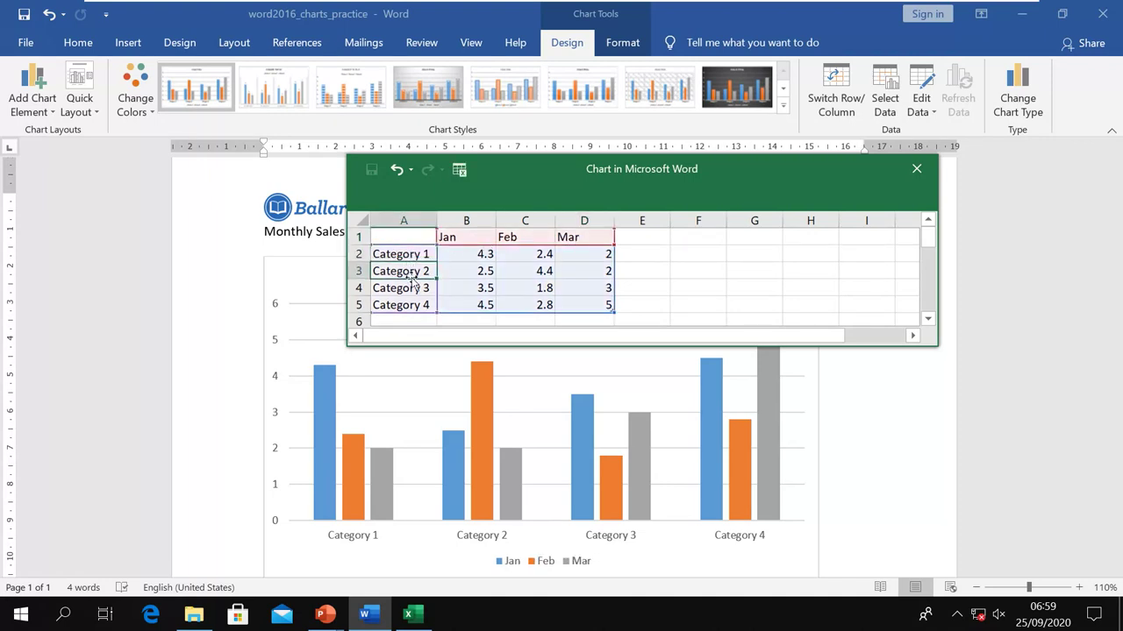
left_click(411, 291)
left_click(412, 296)
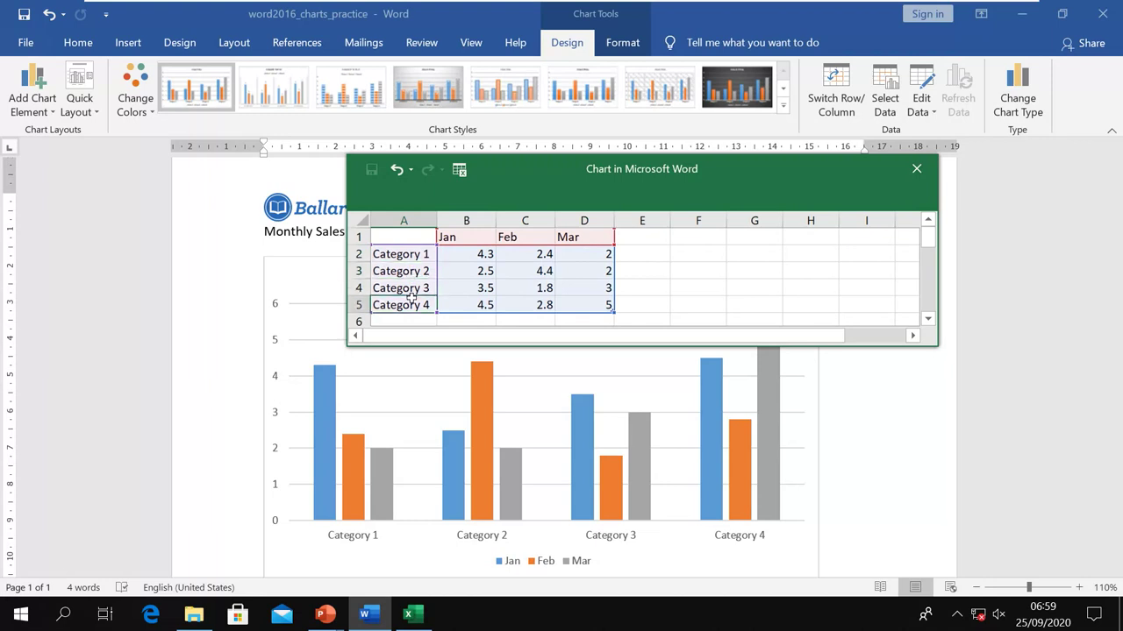
left_click(471, 259)
left_click(474, 274)
left_click(475, 292)
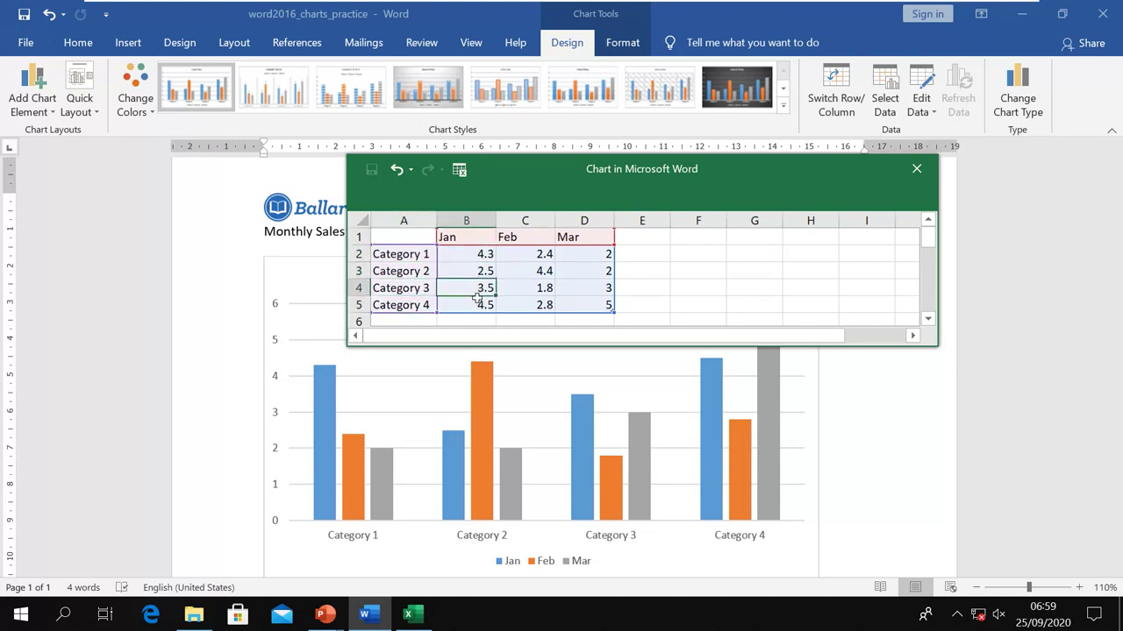
left_click(481, 304)
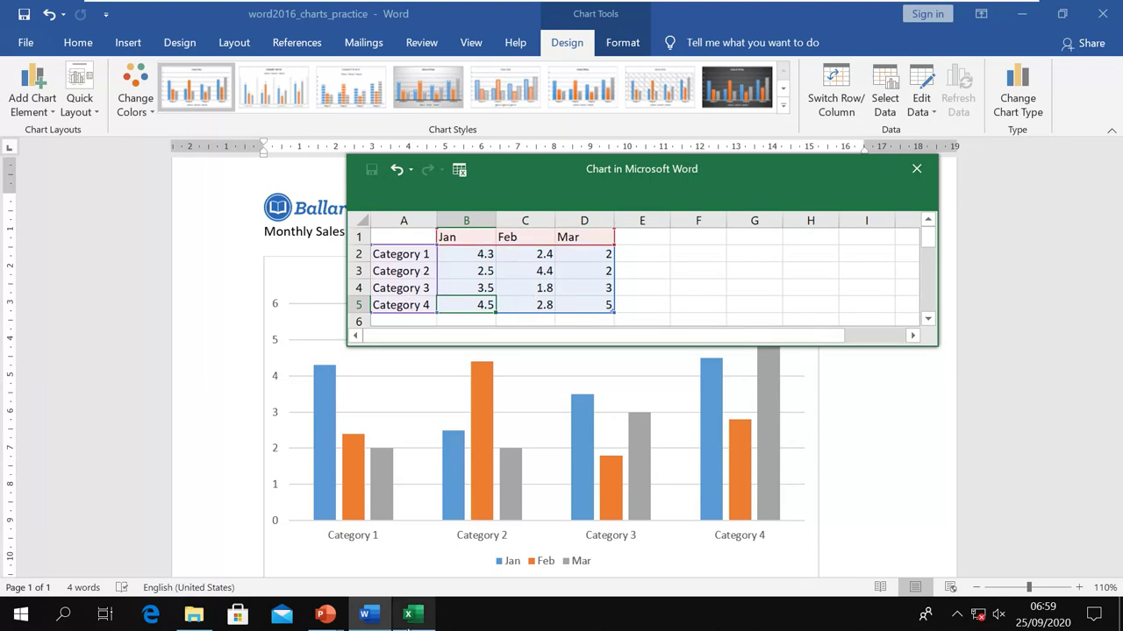
Switch to Excel and copy the monthly genre sales table, cells A1 to G6, from the word2016_charts_practice_data workbook
left_click(409, 618)
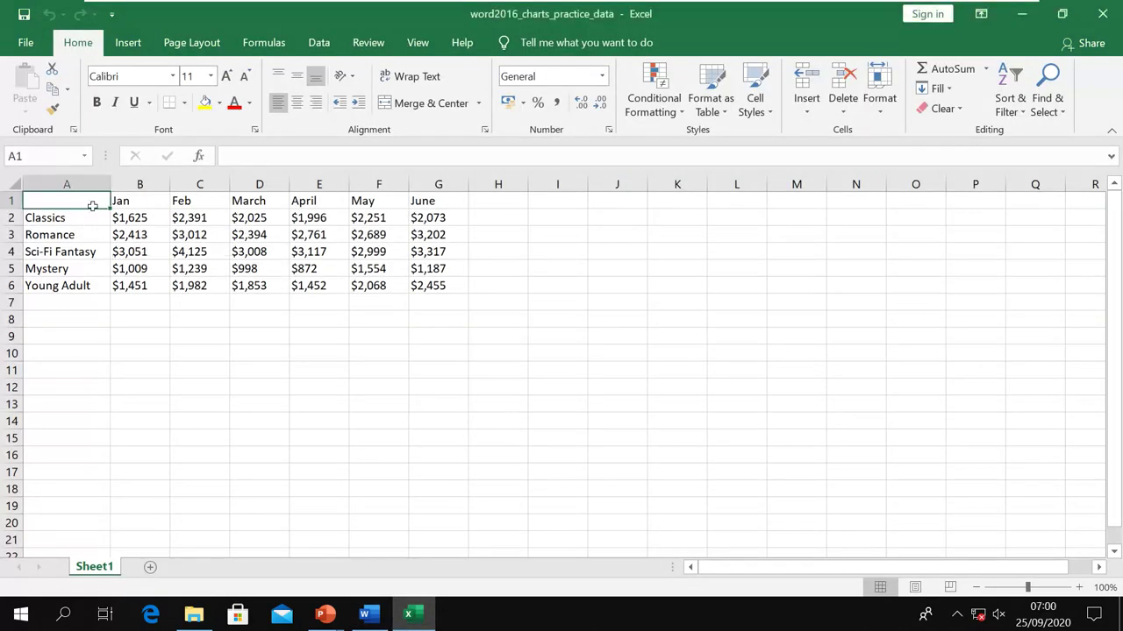
left_click_drag(92, 205, 427, 286)
key("ctrl+c")
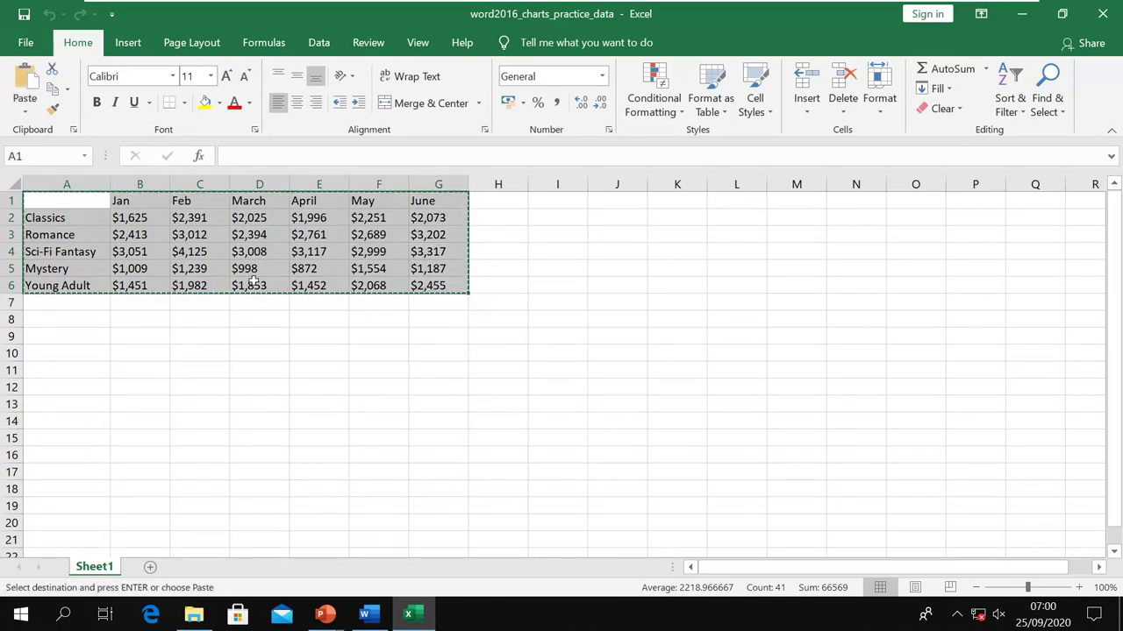
Switch back to Word, paste the copied table into the chart's data sheet at cell A1, and enlarge and reposition the sheet window
key("alt+Tab")
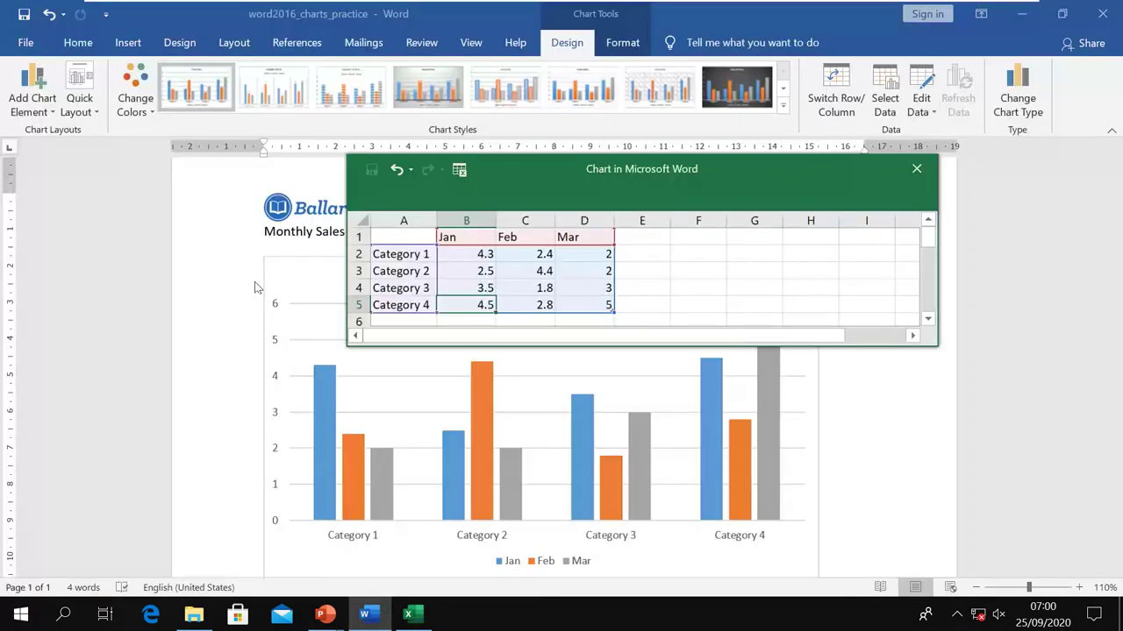
left_click(403, 236)
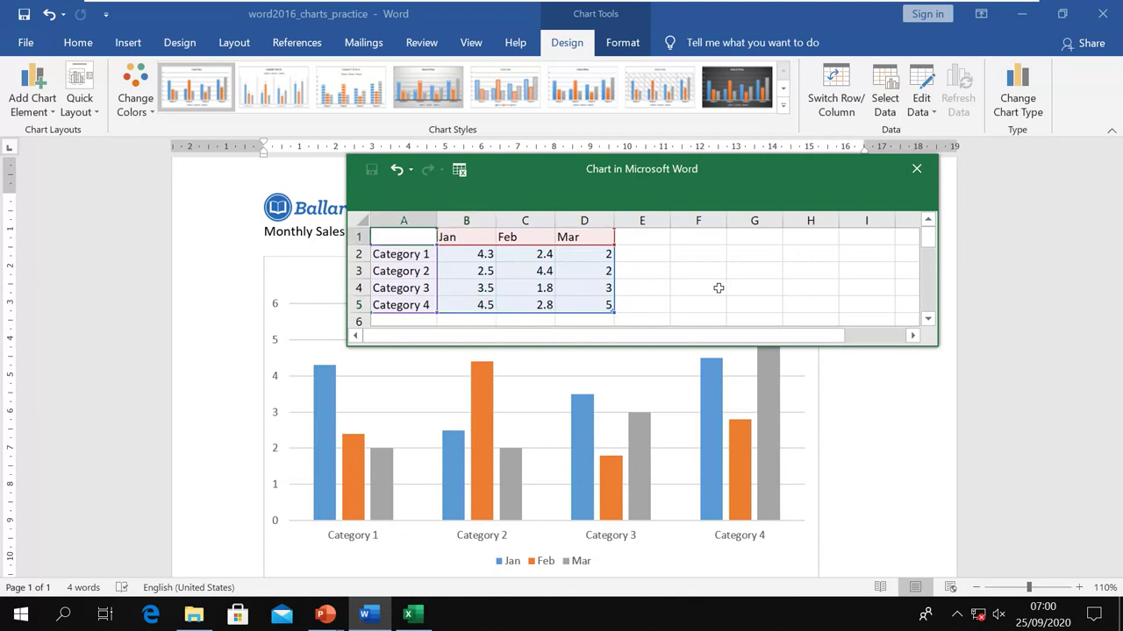
key("ctrl+v")
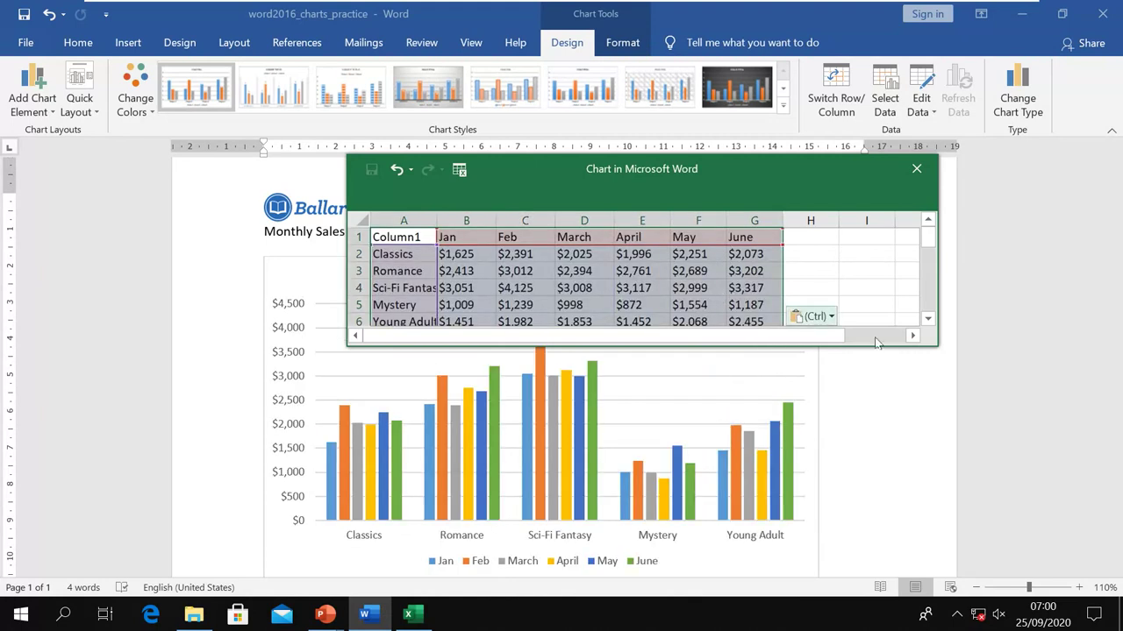
left_click_drag(937, 346, 956, 401)
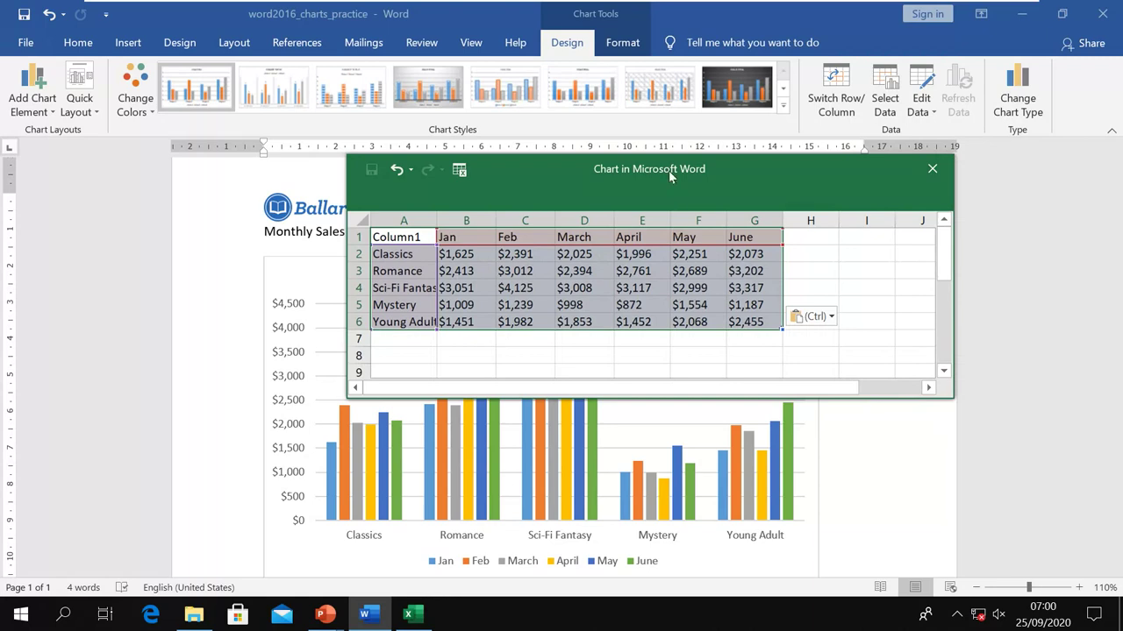
left_click_drag(668, 170, 530, 73)
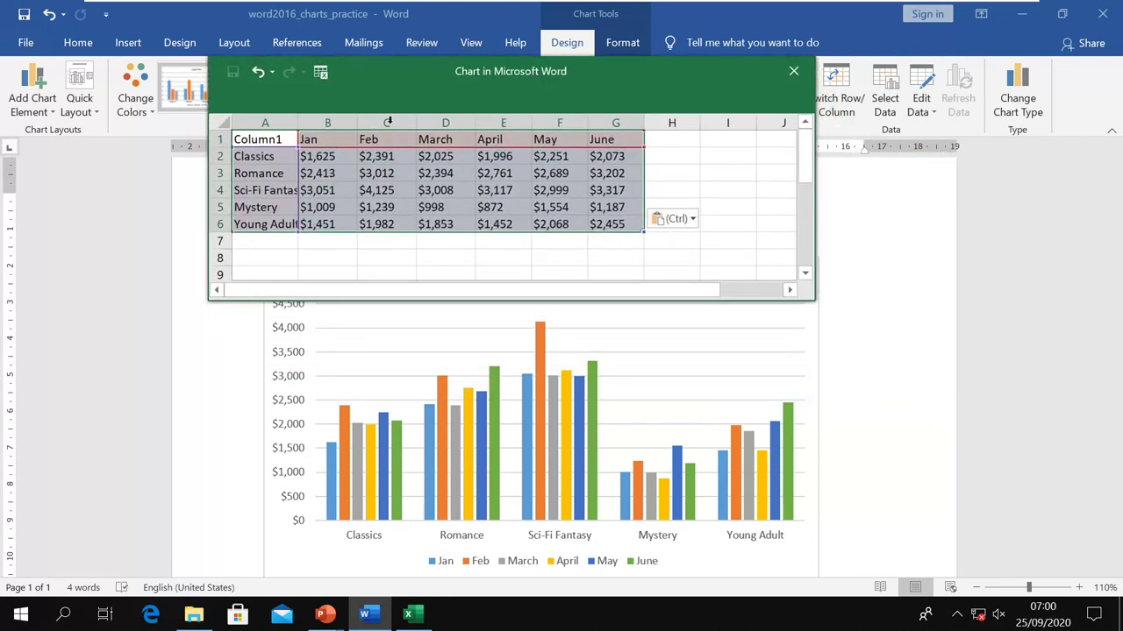
Move the chart's data sheet window up, clear of the column chart, so the whole chart can be viewed
left_click(374, 161)
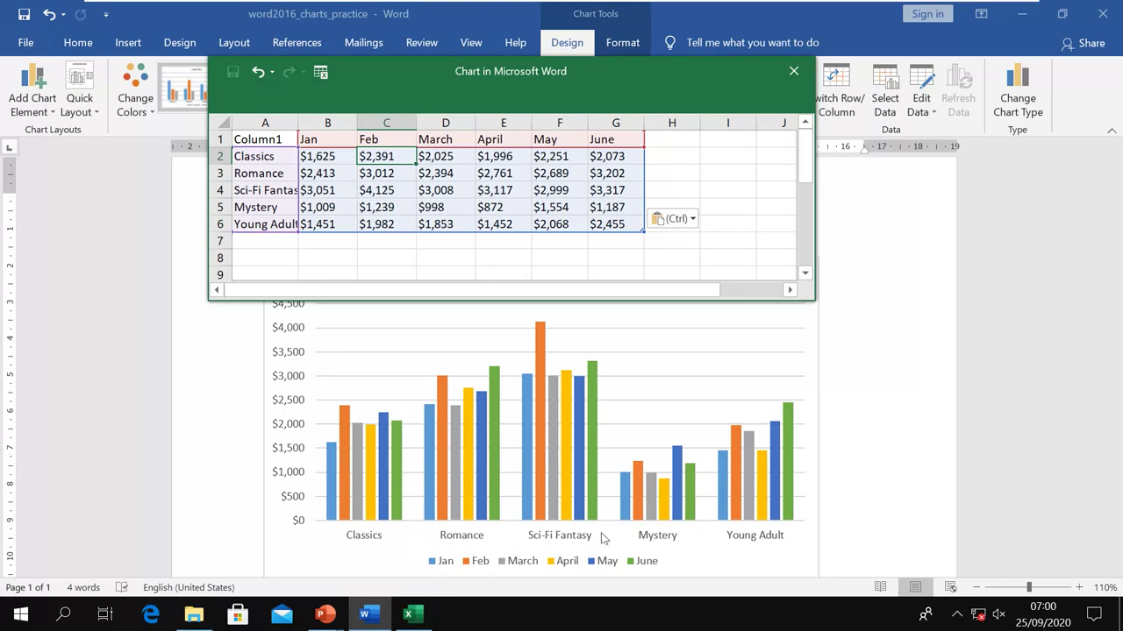
left_click_drag(506, 78, 474, 69)
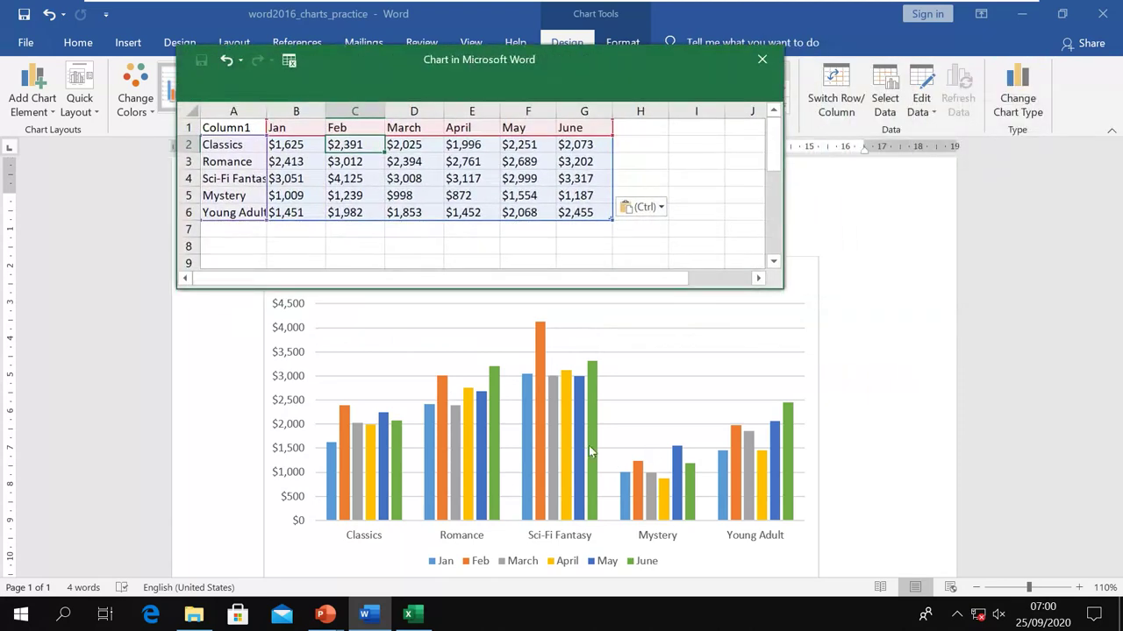
scroll(453, 465, "down", 2)
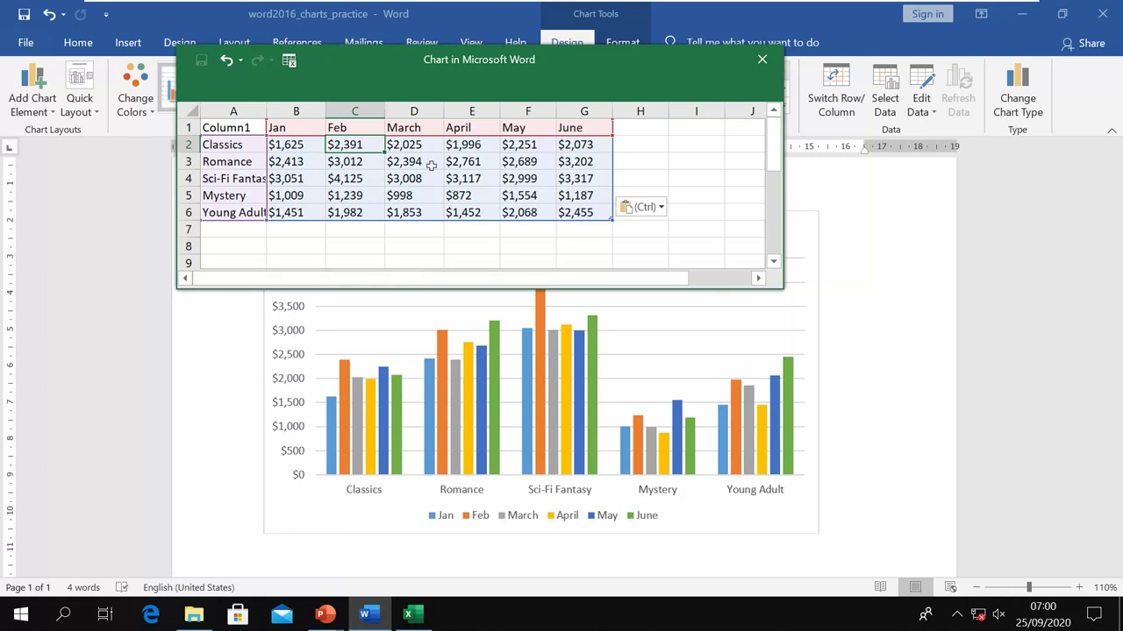
left_click_drag(471, 63, 469, 21)
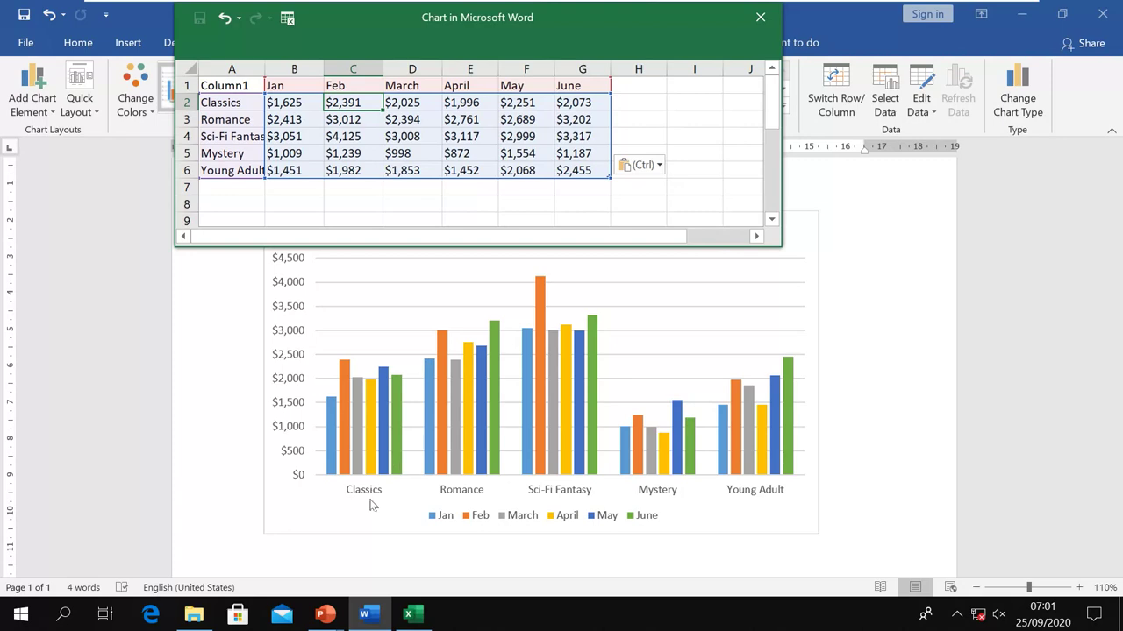
key("alt+Tab")
key("alt+Tab")
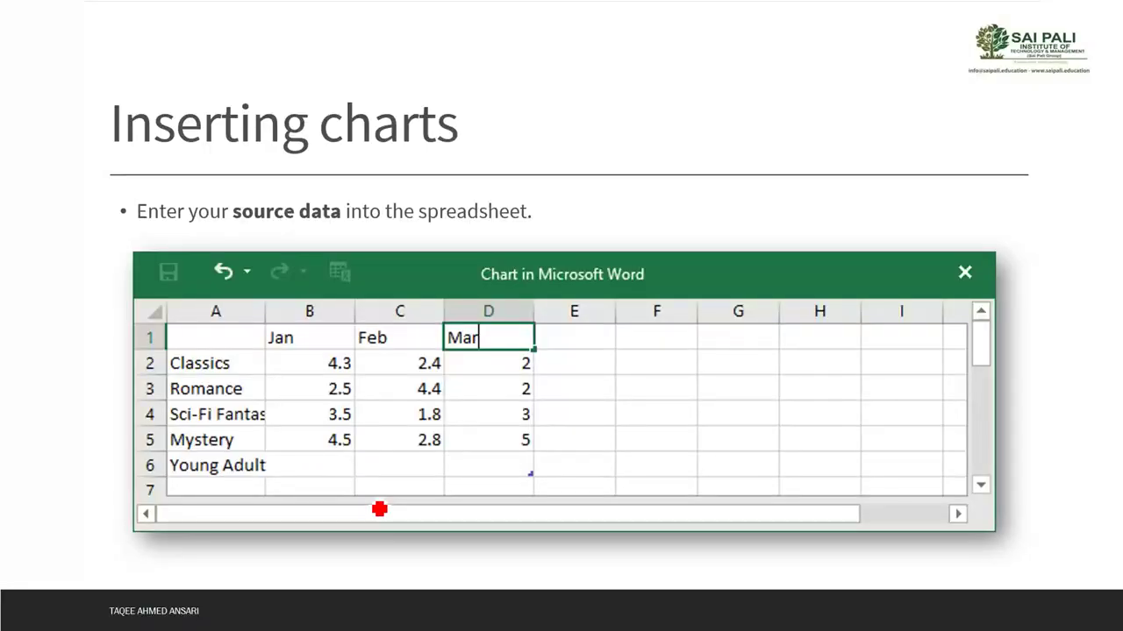
key("Right")
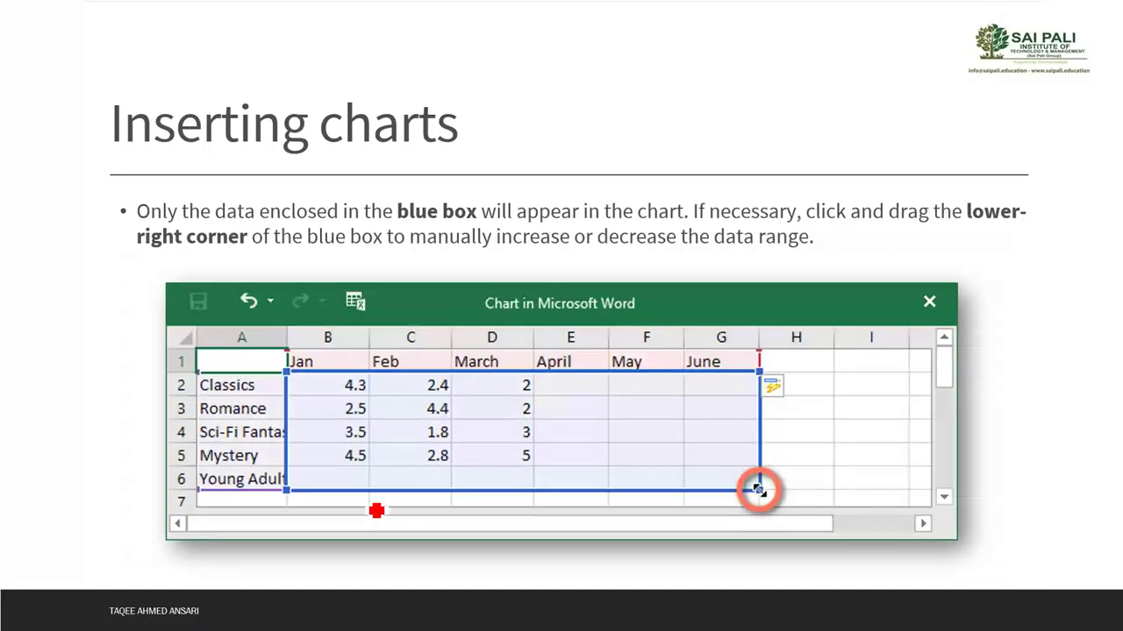
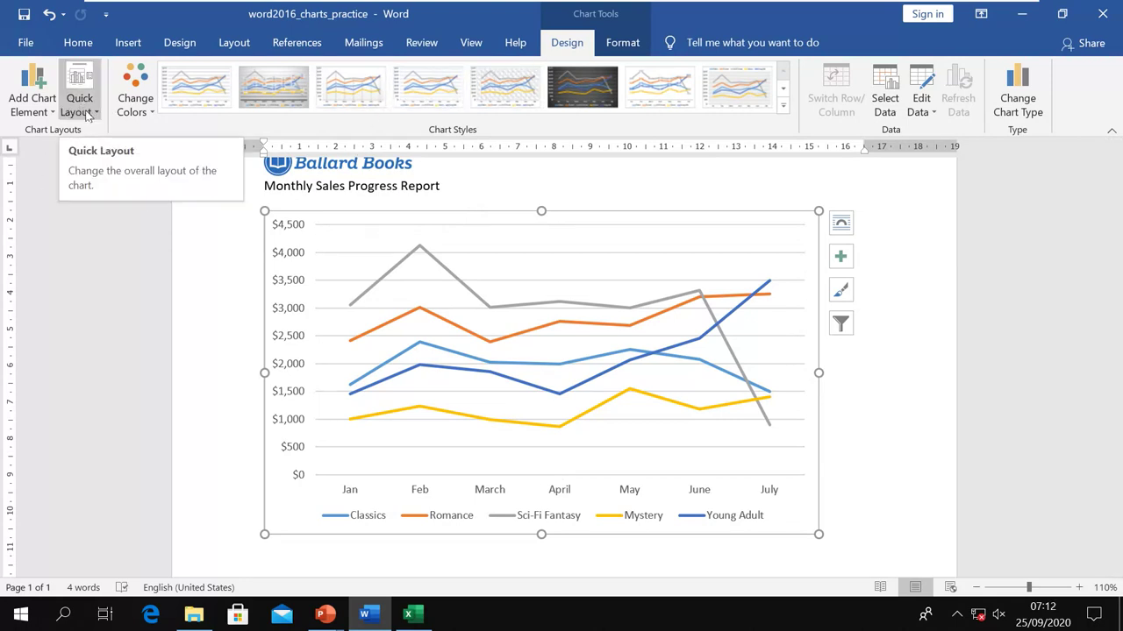
Apply quick layout Layout 5 to the line chart, with a chart title, vertical axis title and data table
left_click(88, 116)
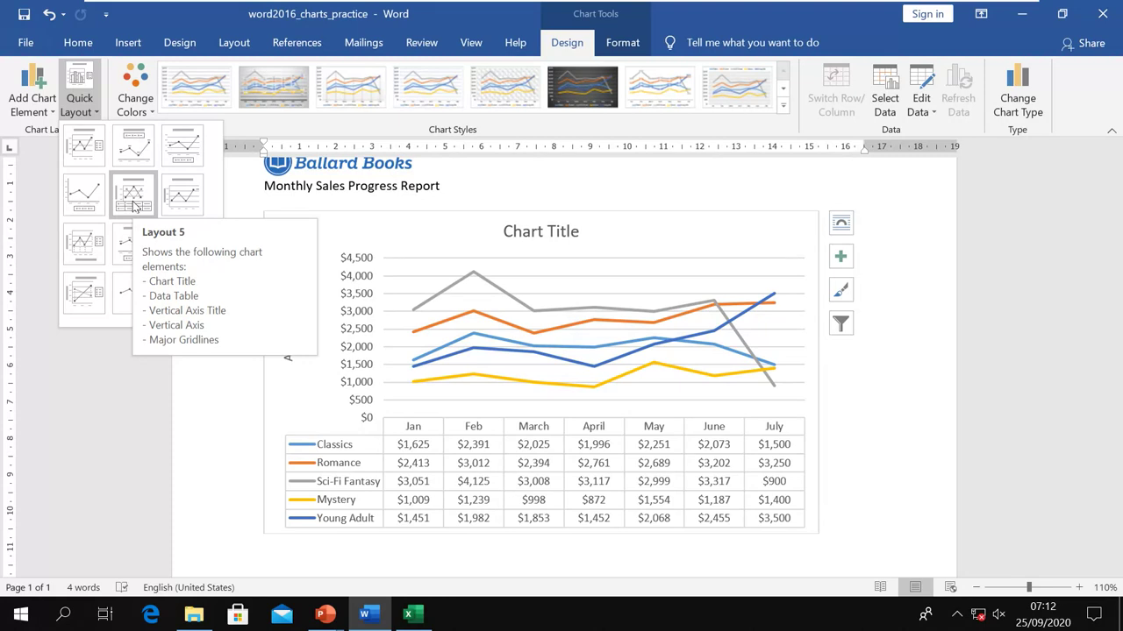
left_click(133, 195)
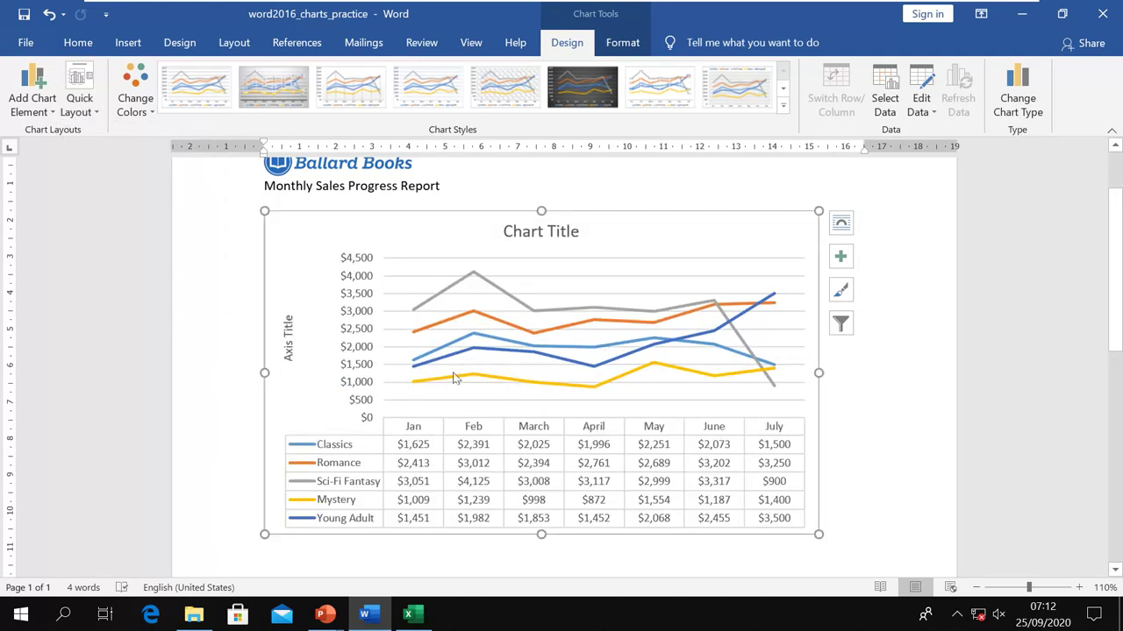
mouse_move(455, 377)
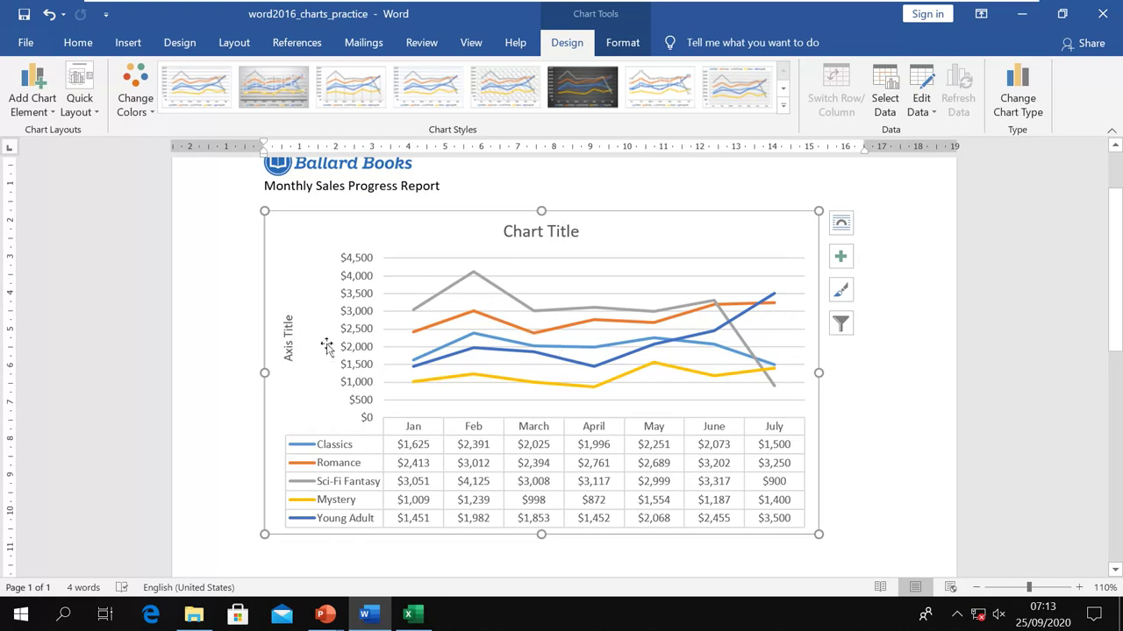
left_click(39, 119)
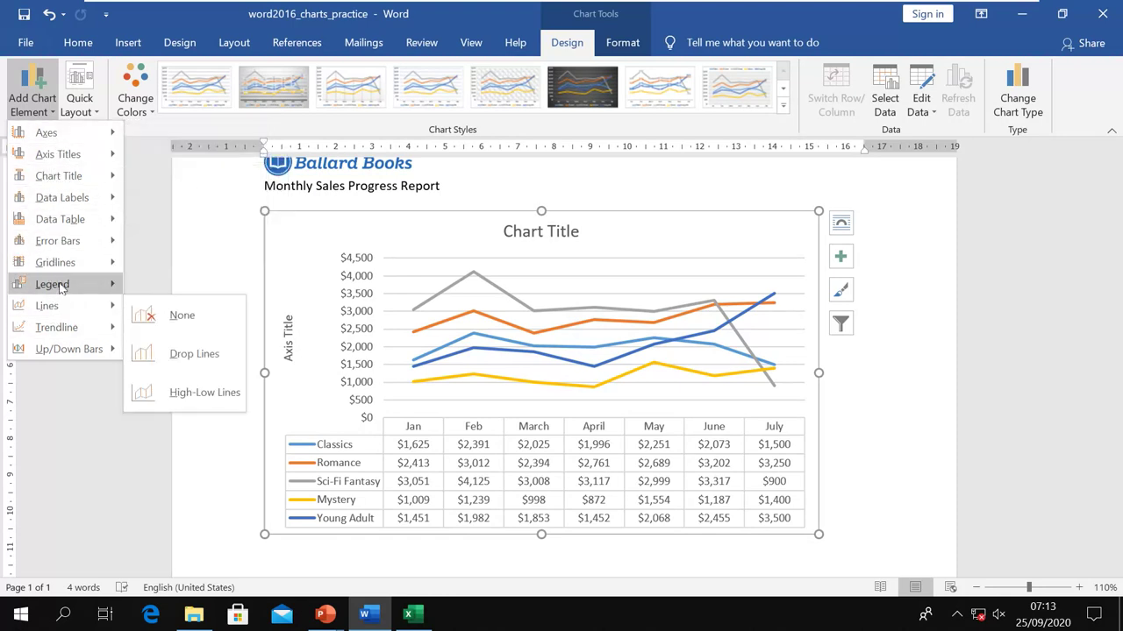
mouse_move(67, 182)
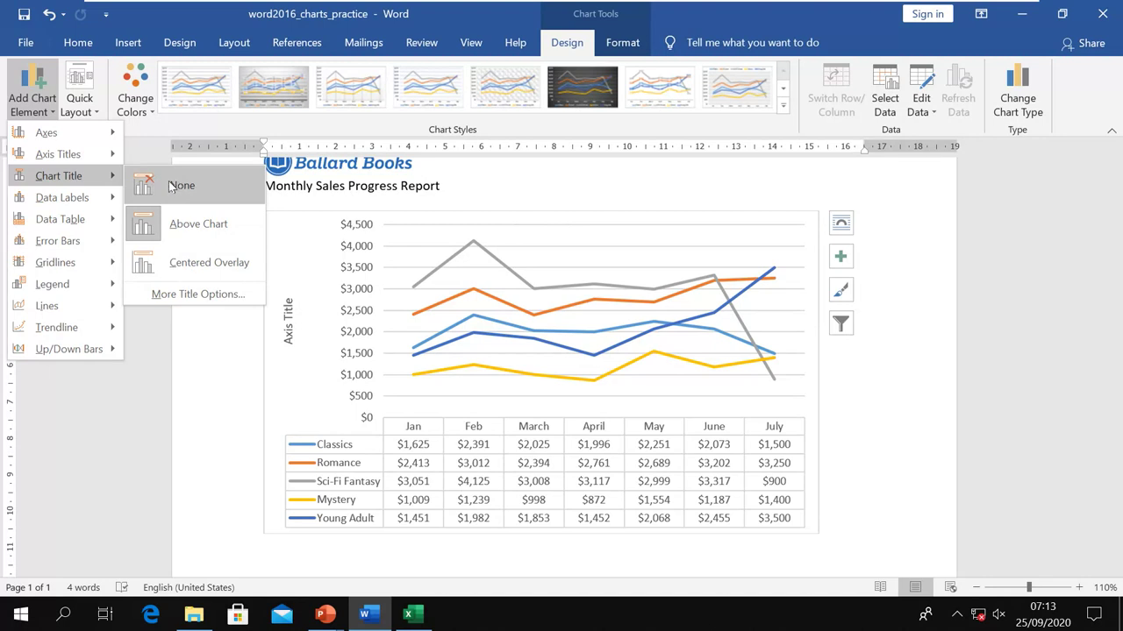
mouse_move(99, 201)
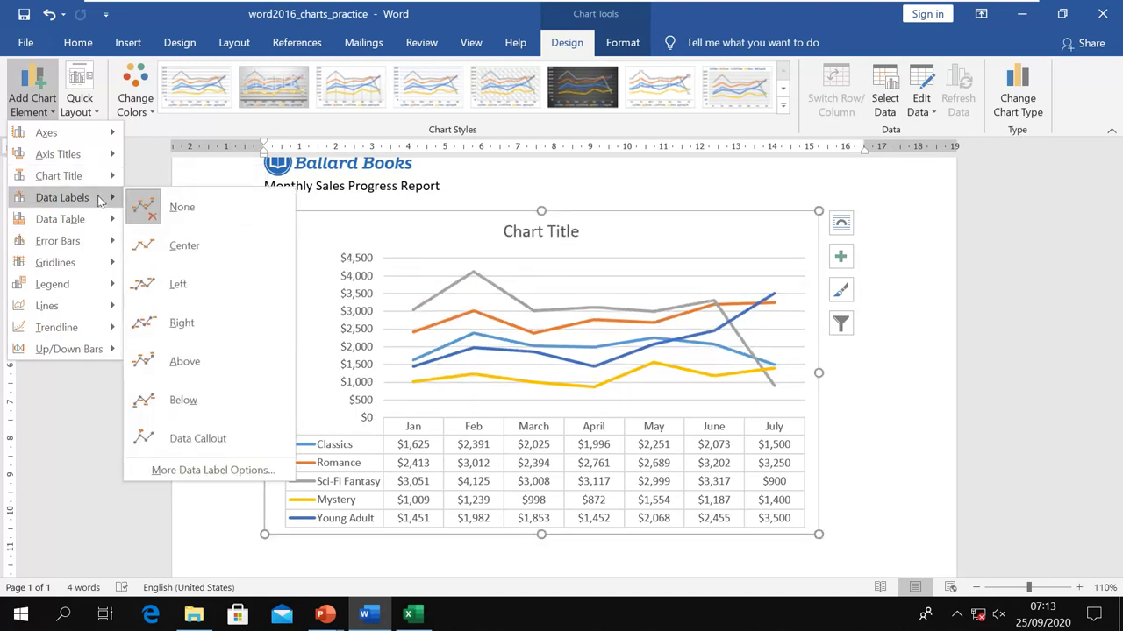
mouse_move(83, 226)
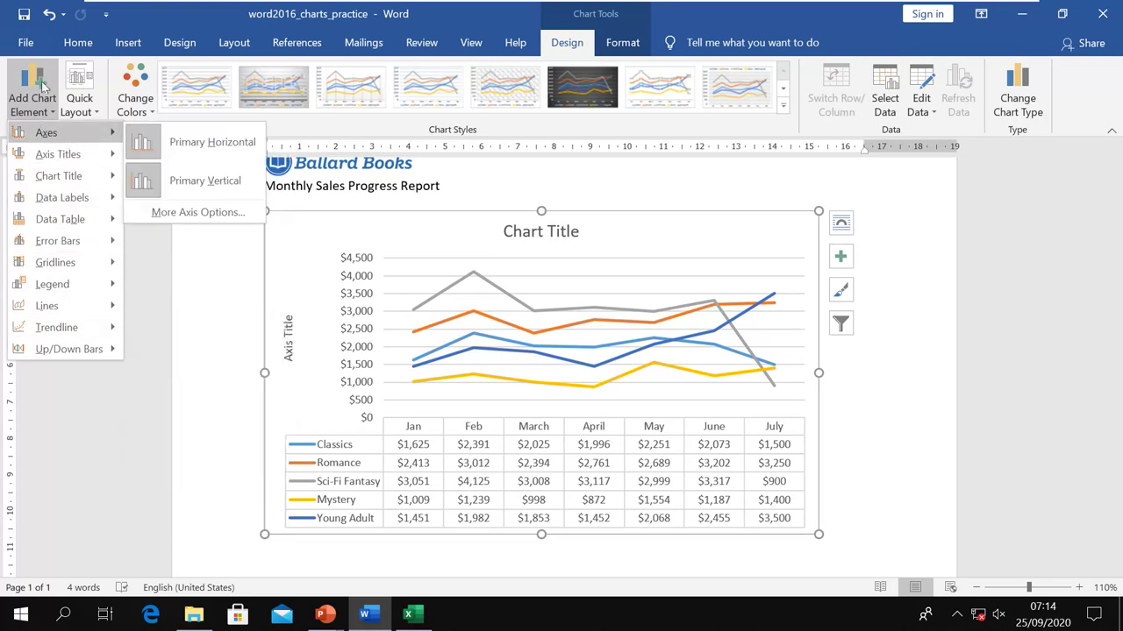
left_click(78, 92)
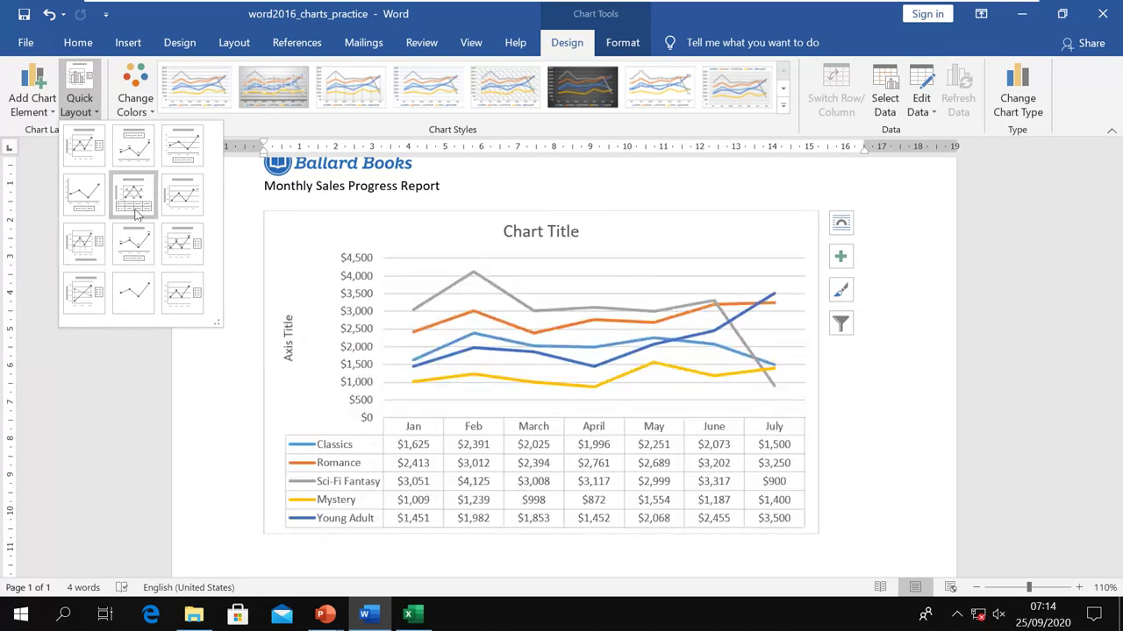
left_click(127, 407)
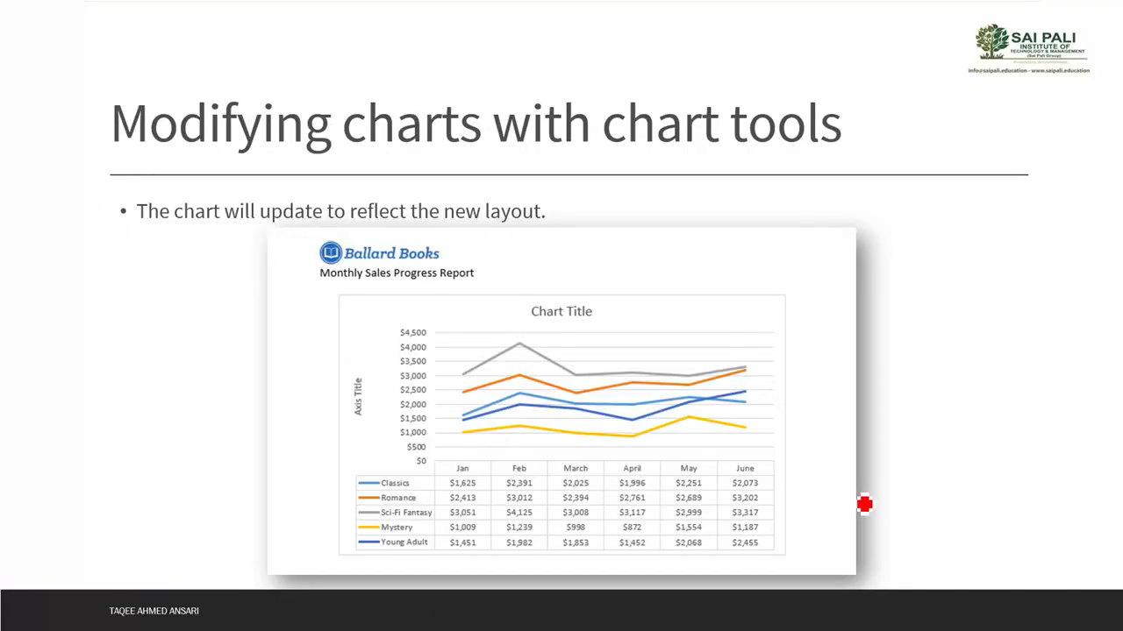
key("Right")
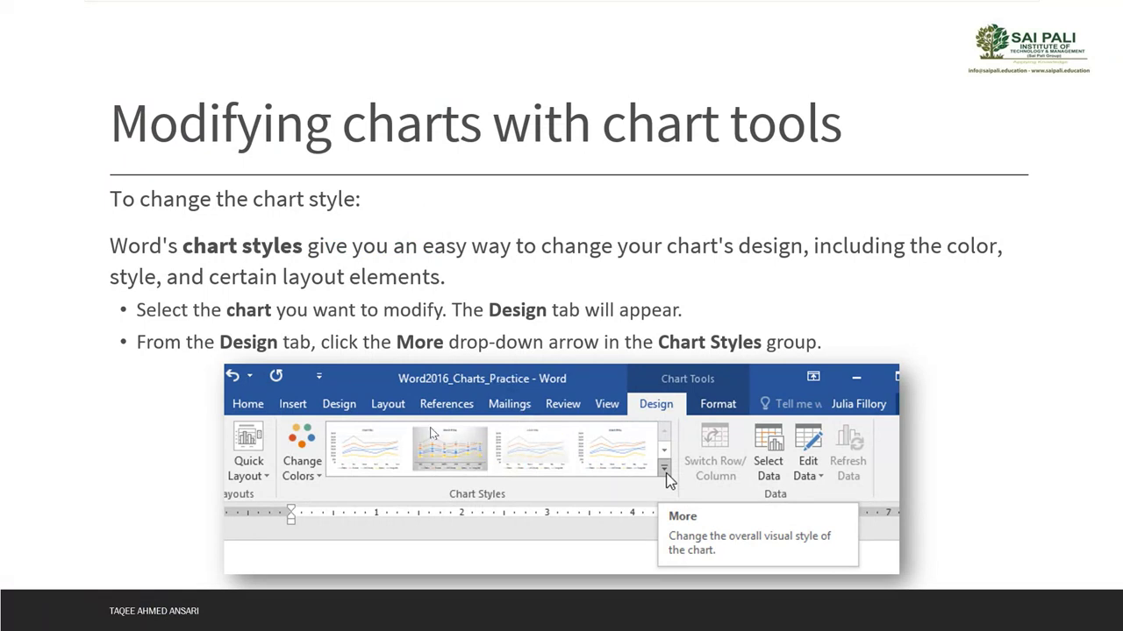
key("alt+Tab")
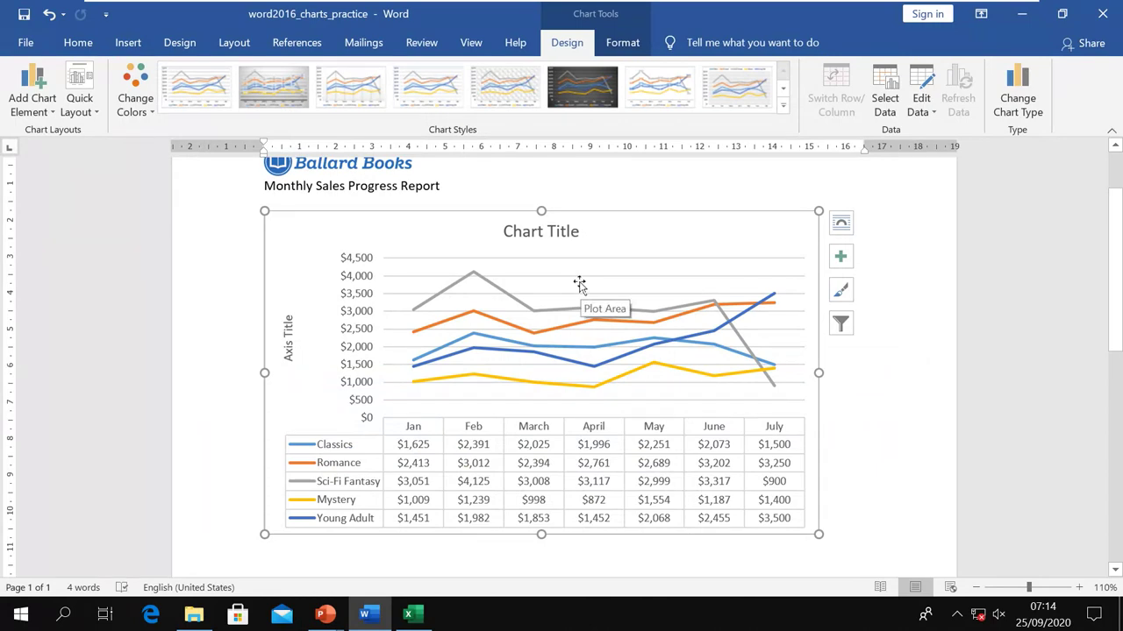
key("alt+Tab")
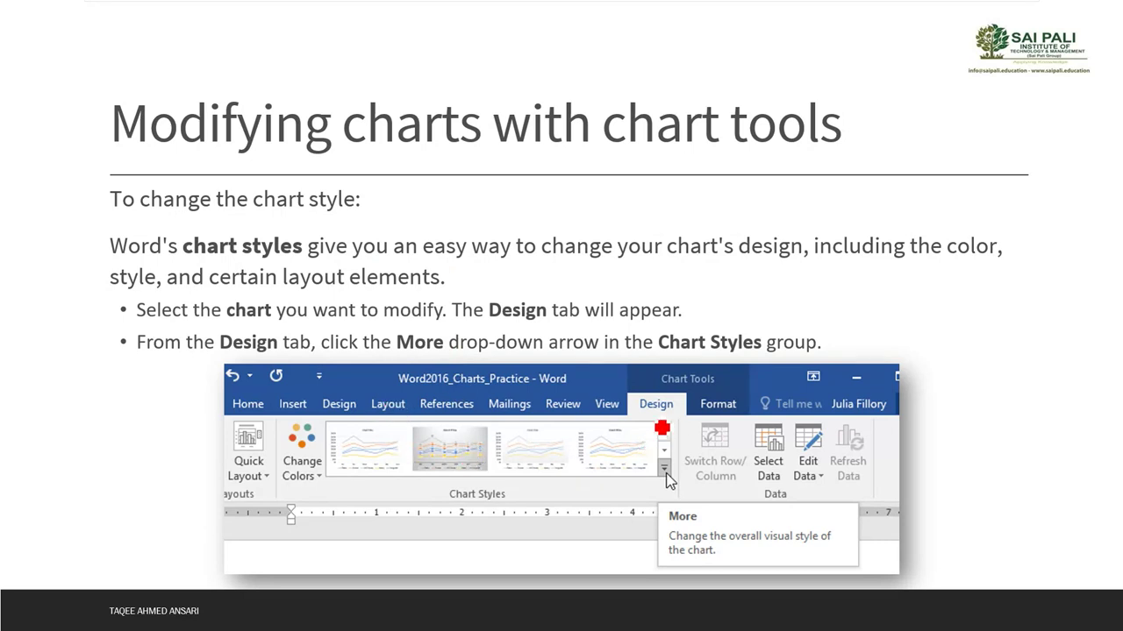
left_click_drag(639, 411, 673, 411)
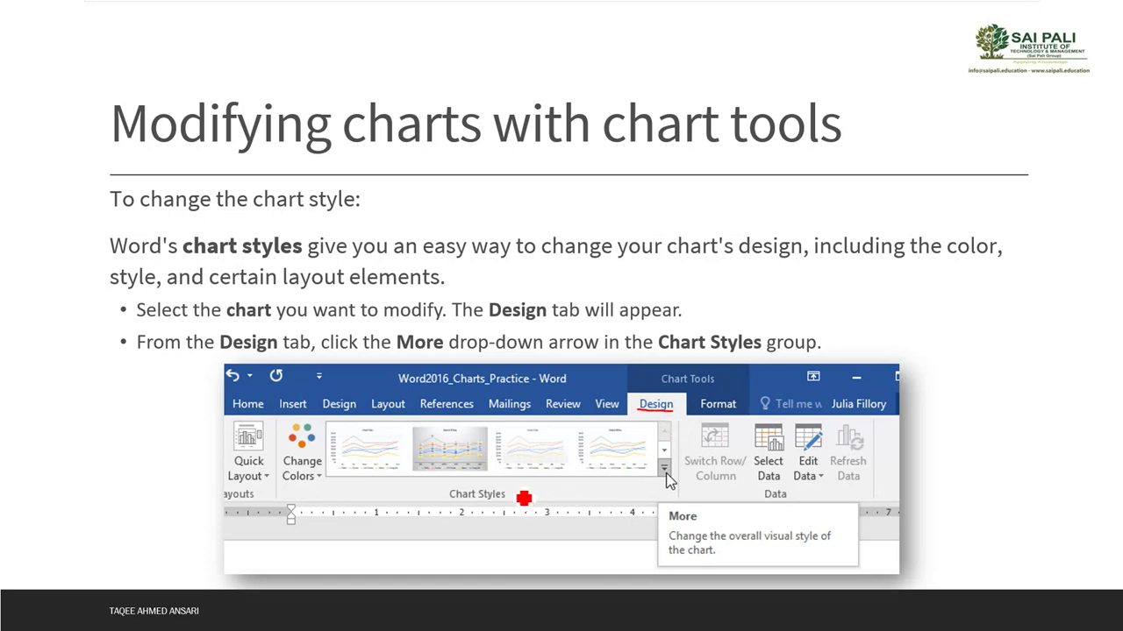
mouse_move(520, 500)
left_mouse_down()
mouse_move(487, 483)
mouse_move(447, 500)
mouse_move(492, 516)
mouse_move(524, 497)
left_mouse_up()
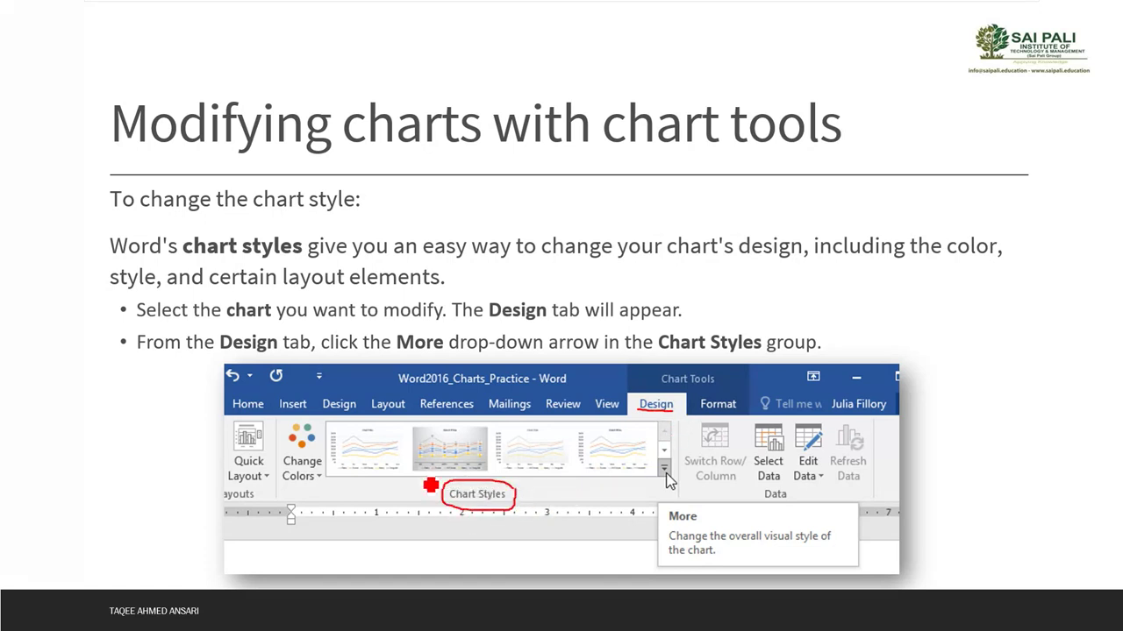
left_click_drag(356, 463, 646, 463)
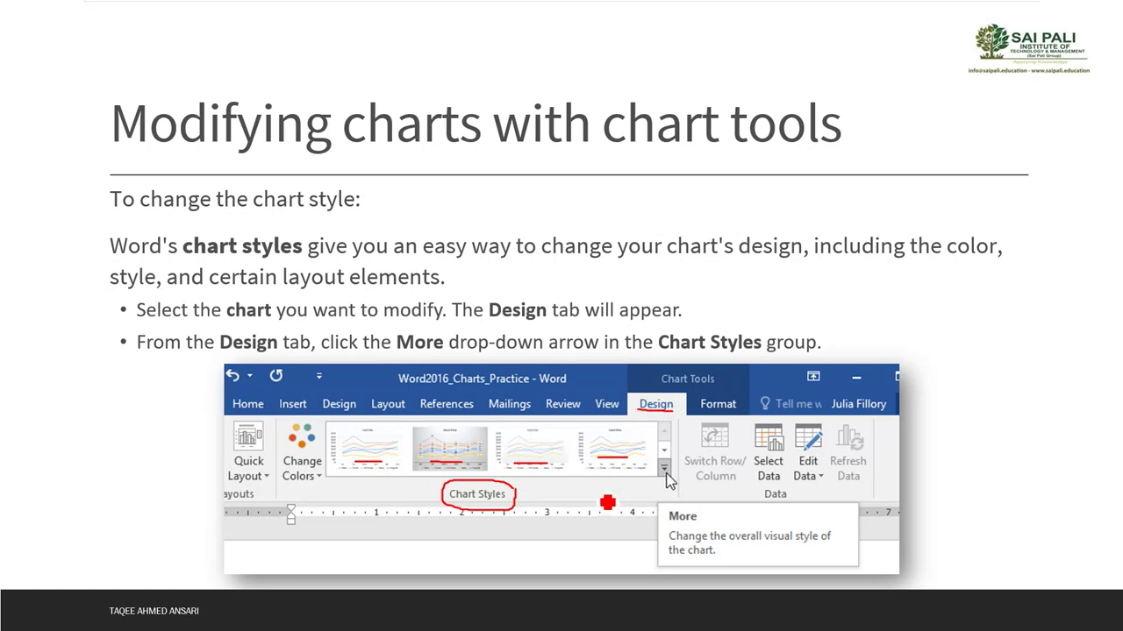
mouse_move(662, 467)
left_mouse_down()
mouse_move(675, 484)
mouse_move(659, 492)
mouse_move(651, 472)
mouse_move(664, 462)
left_mouse_up()
key("Right")
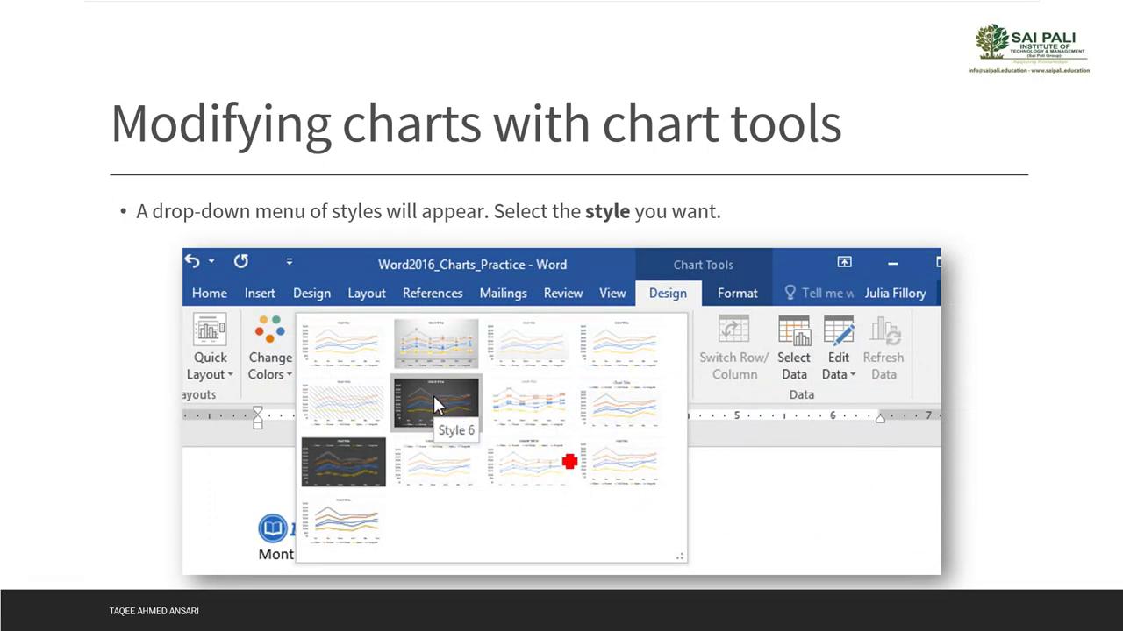
left_click(569, 462)
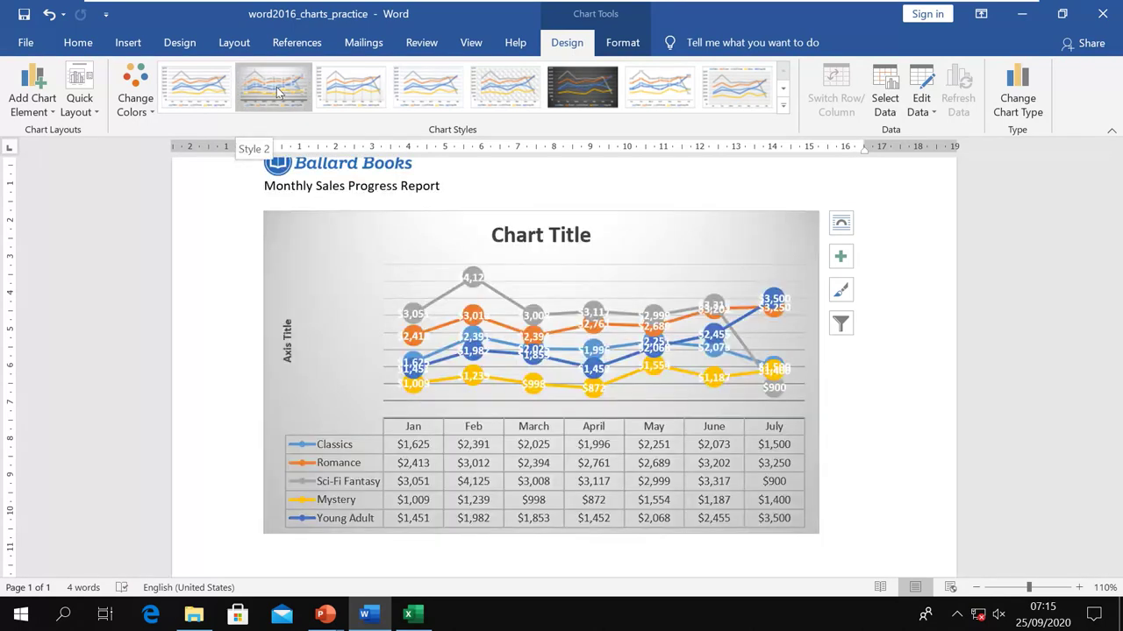
Apply the dark chart style Style 6 to the monthly sales line chart
left_click(279, 87)
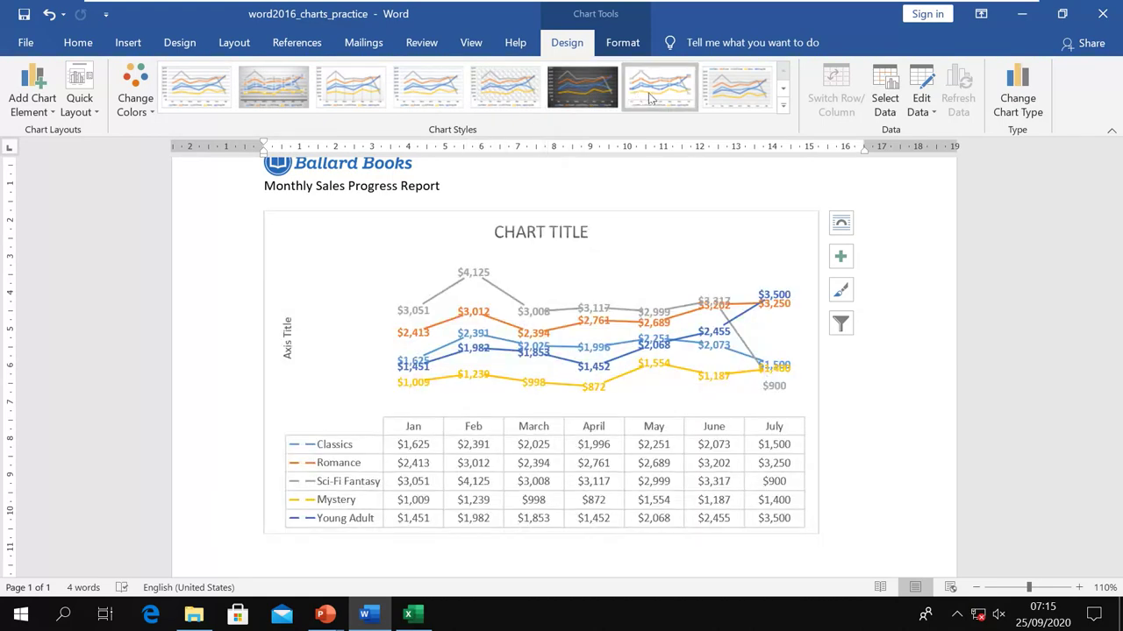
left_click(784, 107)
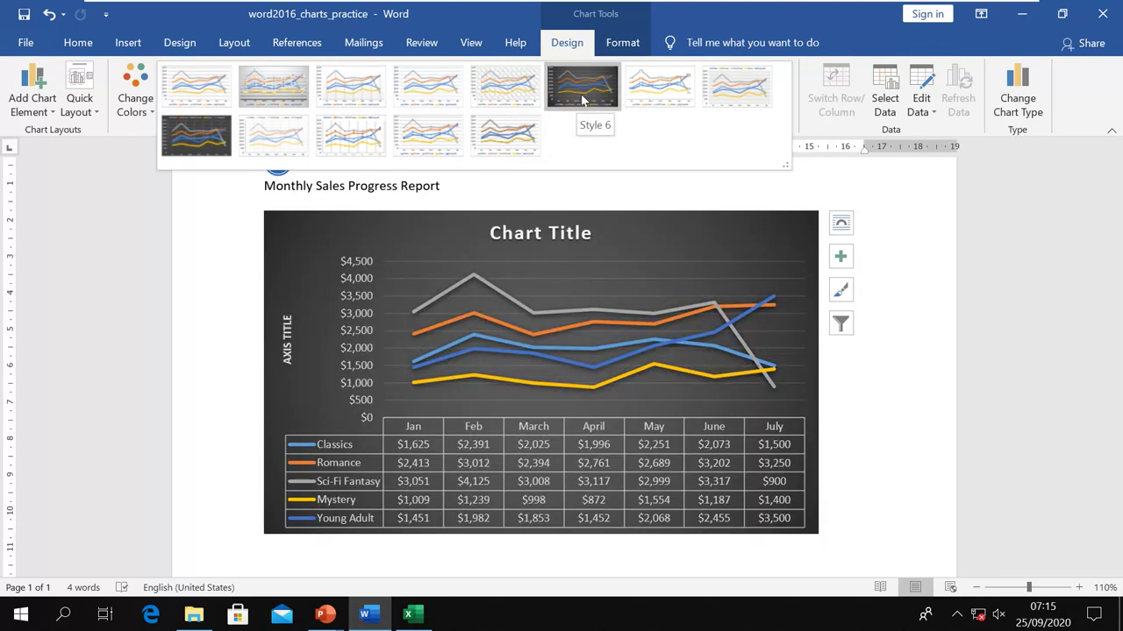
left_click(580, 94)
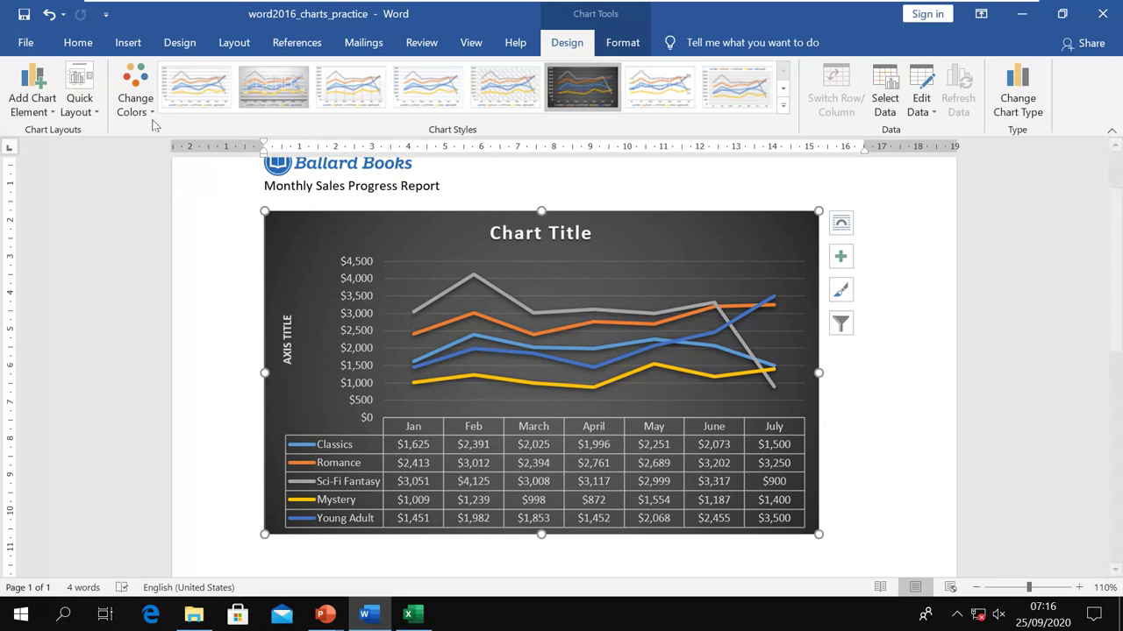
Change the chart's colors to the third Colorful palette, starting with orange, gold and green
left_click(135, 88)
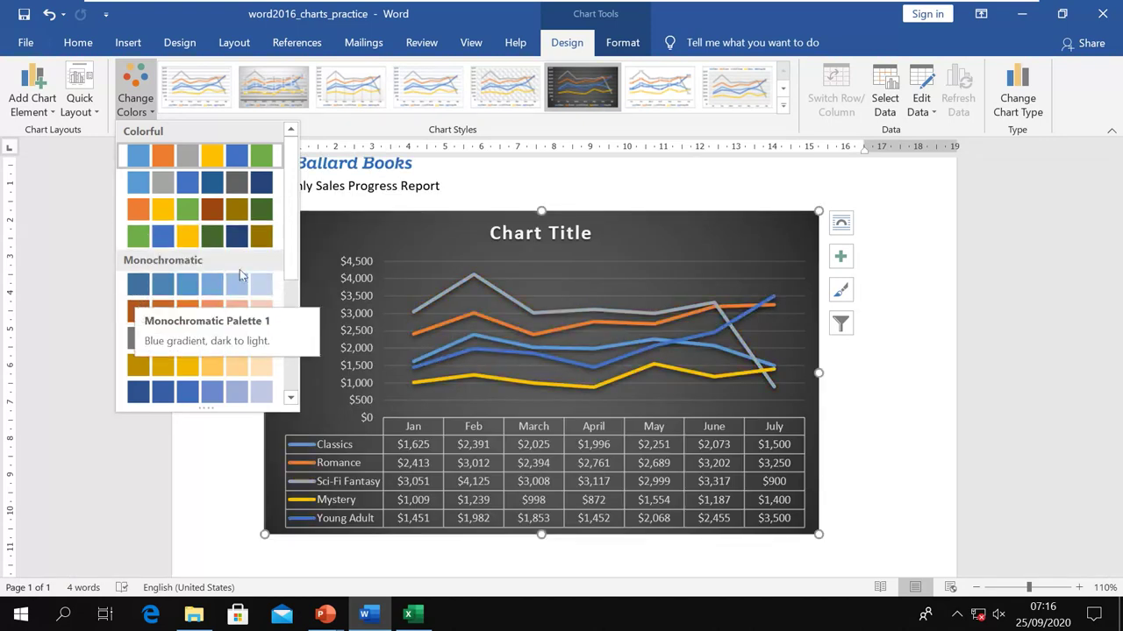
scroll(240, 269, "down", 3)
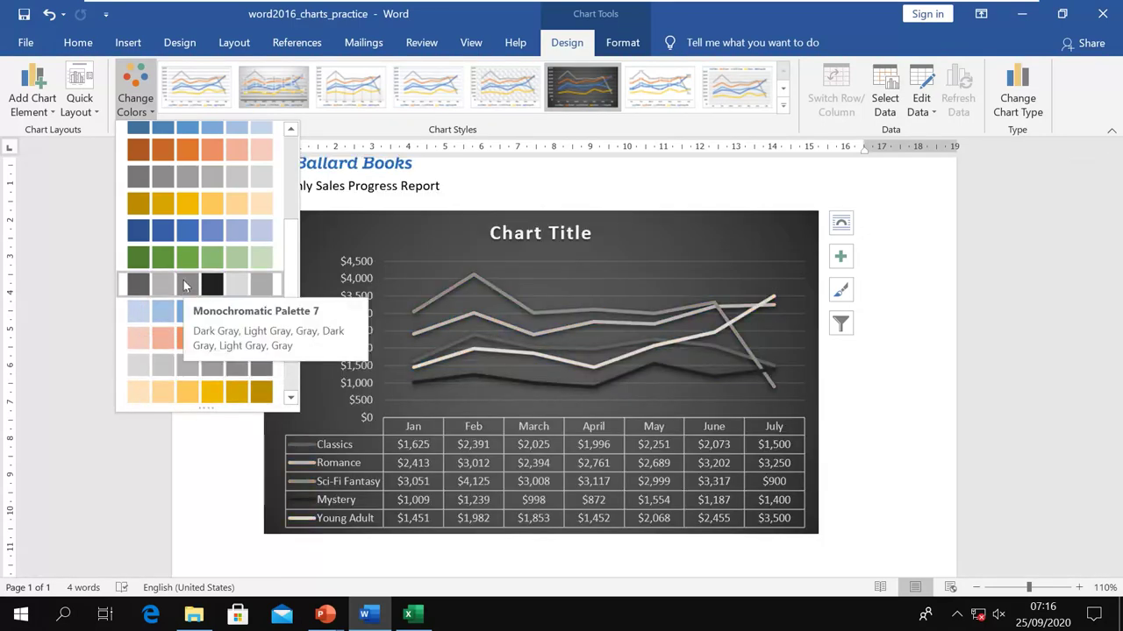
scroll(184, 285, "up", 3)
scroll(184, 285, "up", 2)
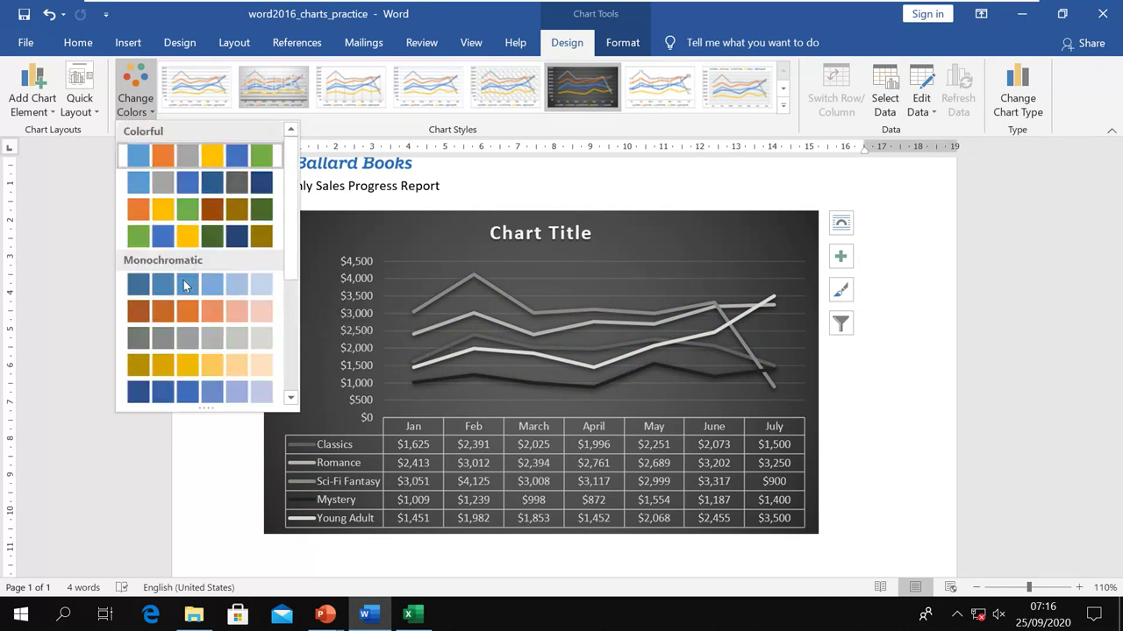
left_click(171, 210)
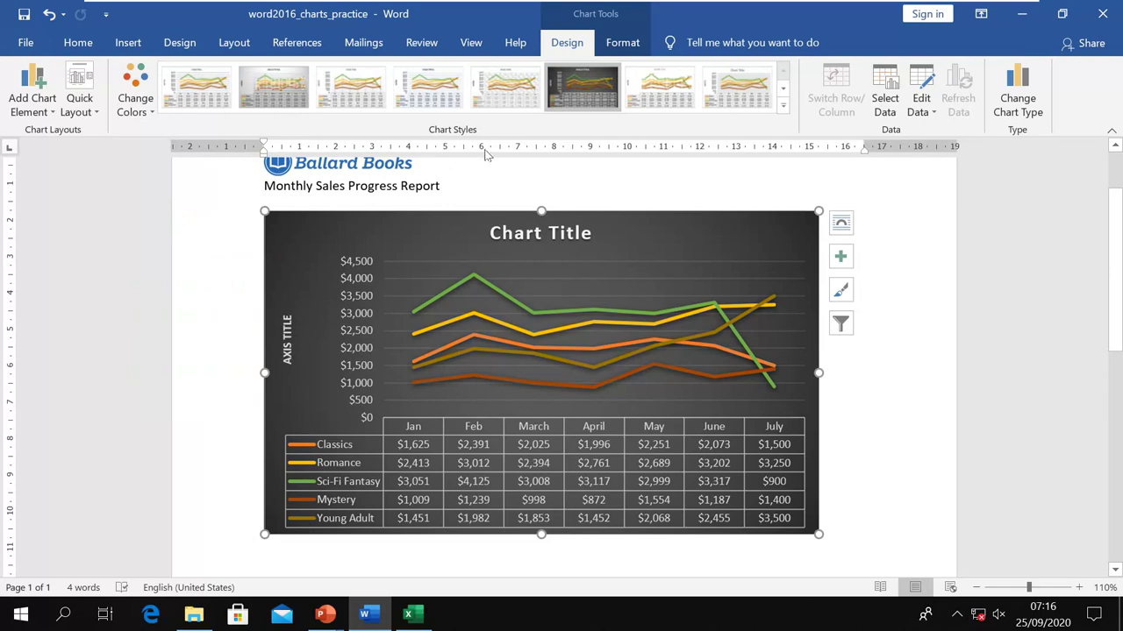
left_click(433, 260)
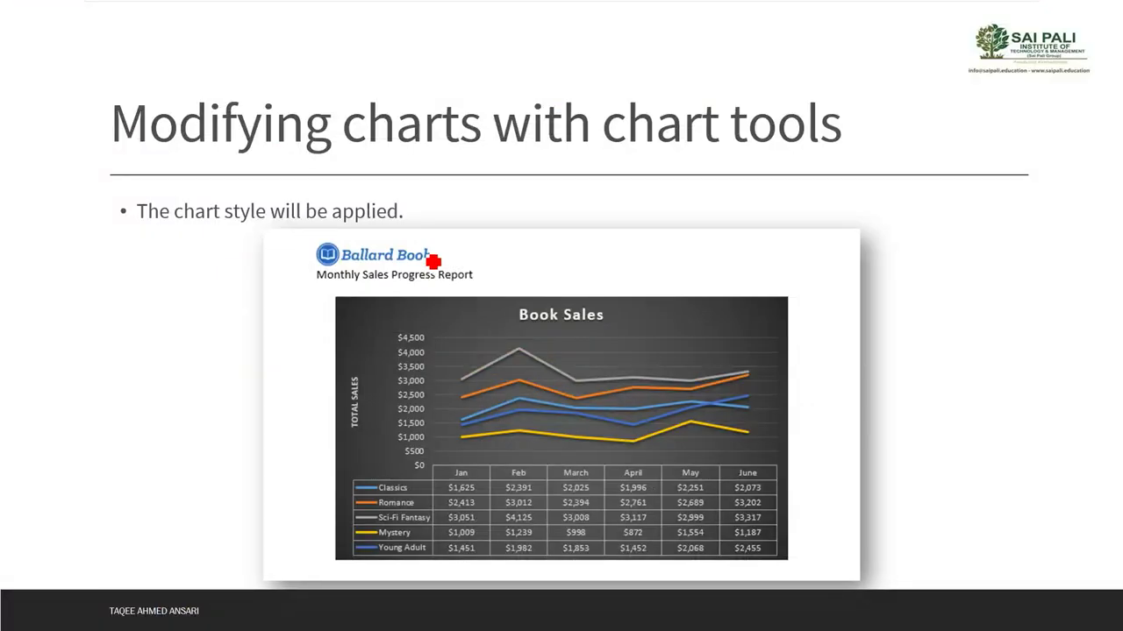
key("Right")
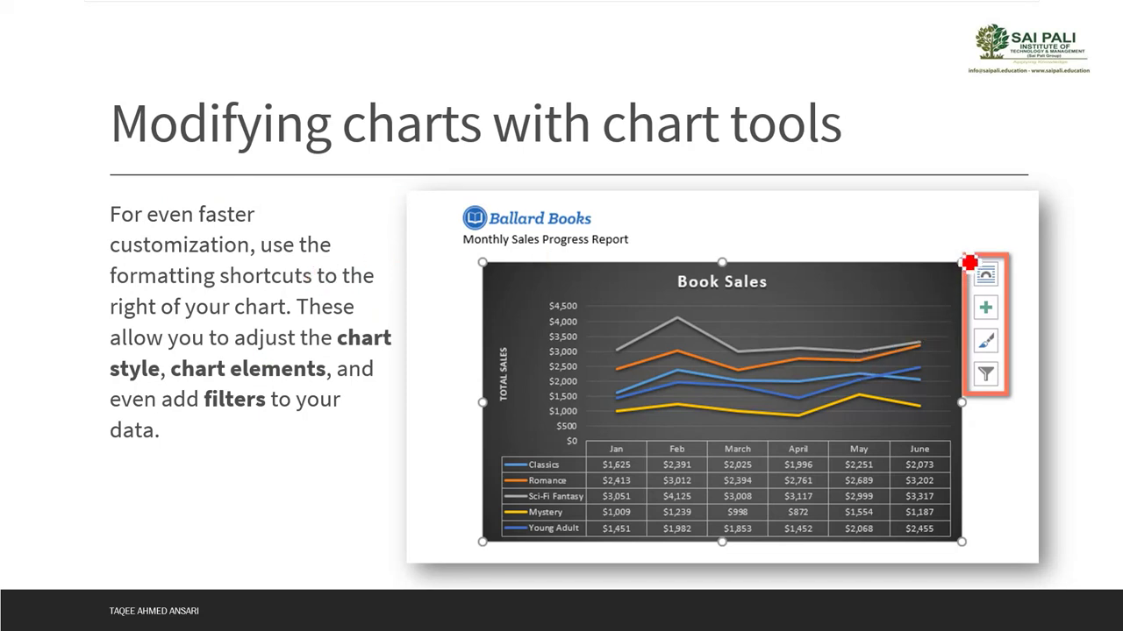
mouse_move(971, 244)
left_mouse_down()
mouse_move(1024, 282)
mouse_move(1031, 376)
mouse_move(973, 422)
mouse_move(960, 306)
mouse_move(968, 248)
left_mouse_up()
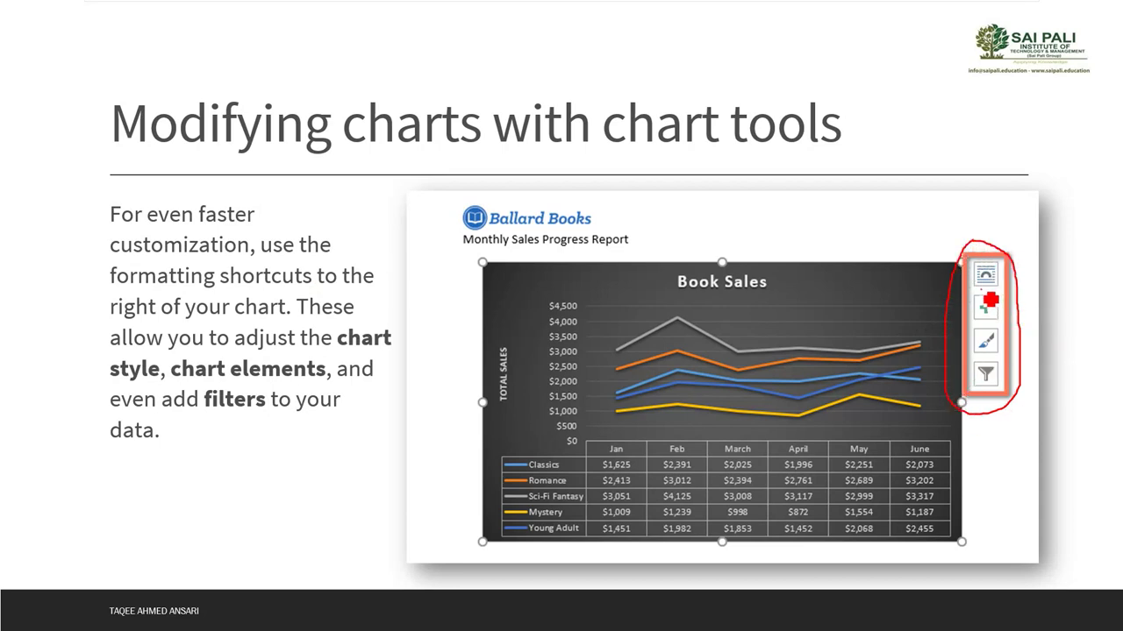
left_click_drag(980, 289, 1022, 282)
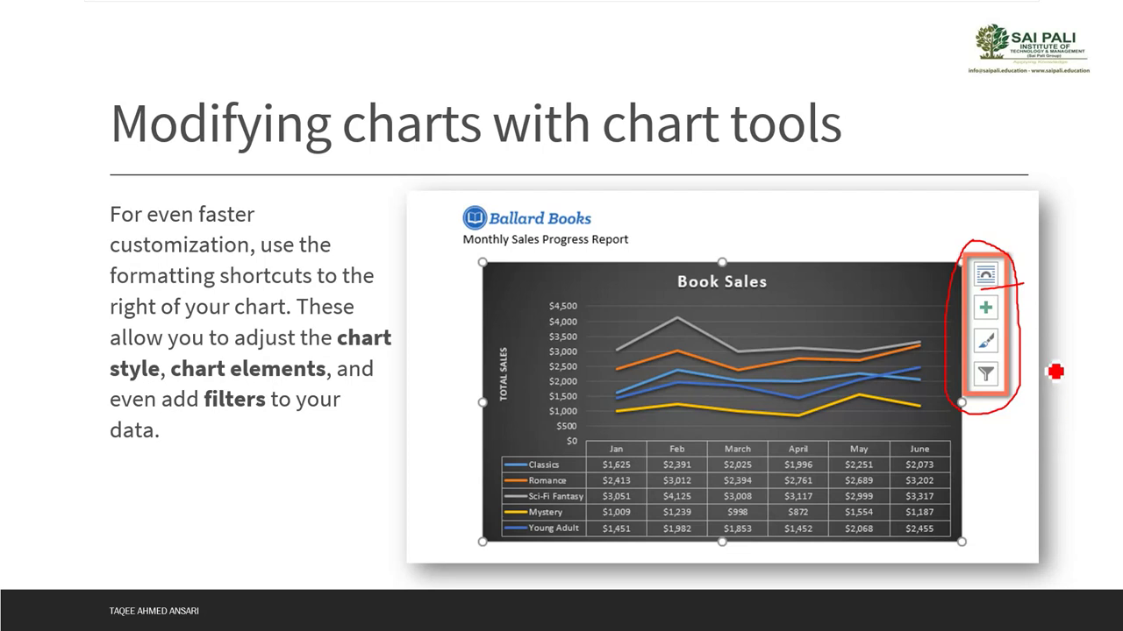
left_click_drag(980, 322, 1024, 323)
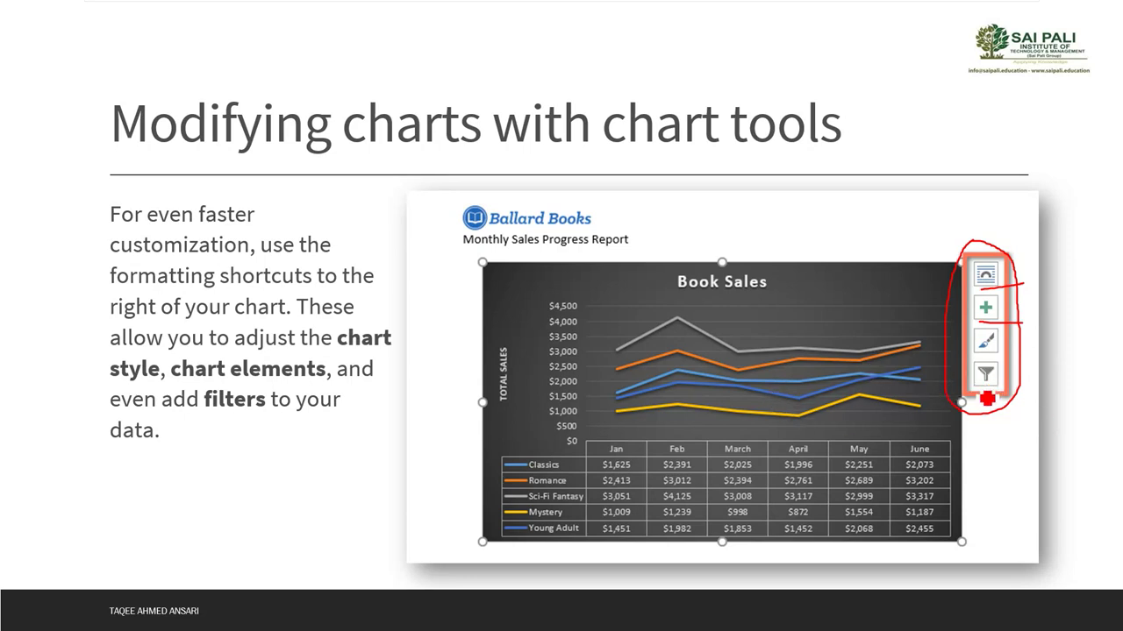
mouse_move(987, 399)
left_mouse_down()
mouse_move(1007, 377)
mouse_move(978, 356)
mouse_move(968, 386)
mouse_move(990, 400)
left_mouse_up()
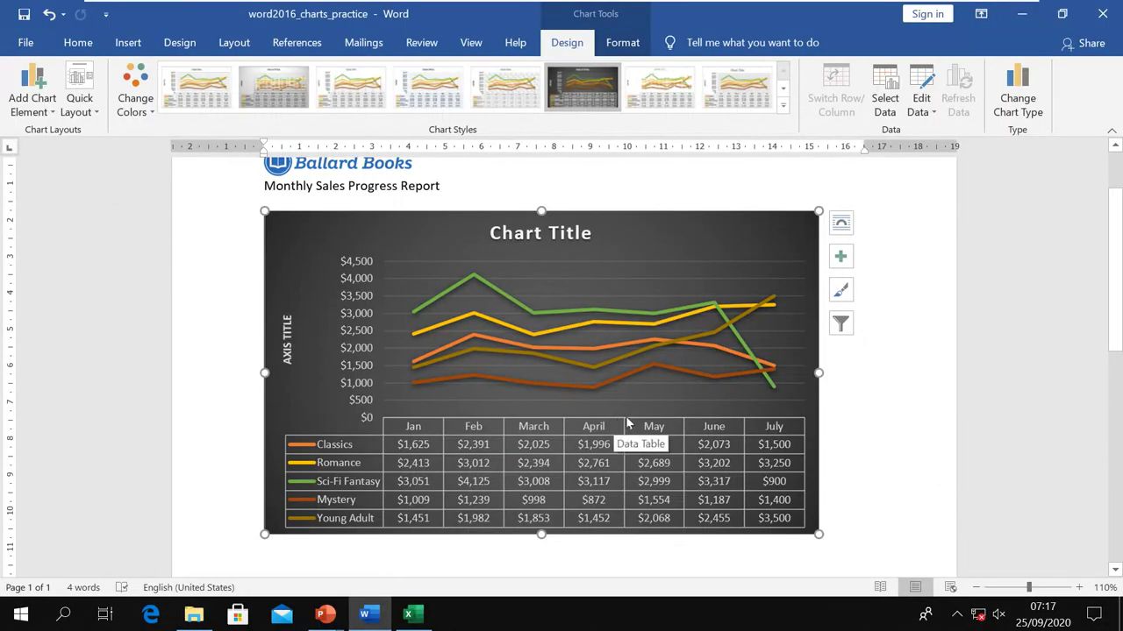
View the chart's text wrapping options, then hide the chart title and show it again
left_click(847, 230)
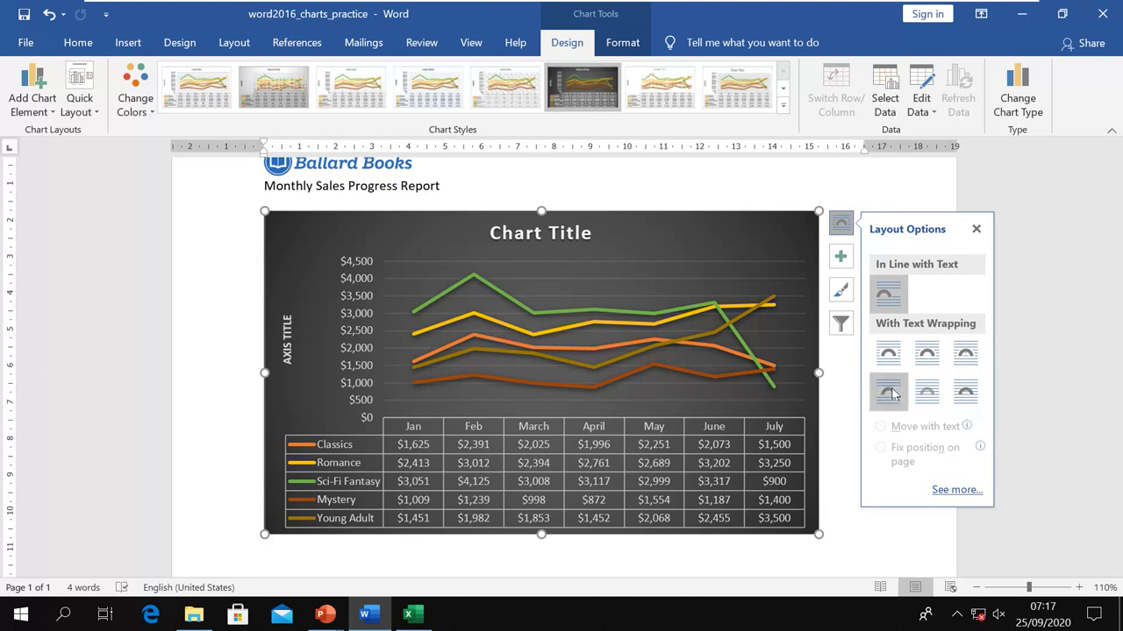
left_click(842, 257)
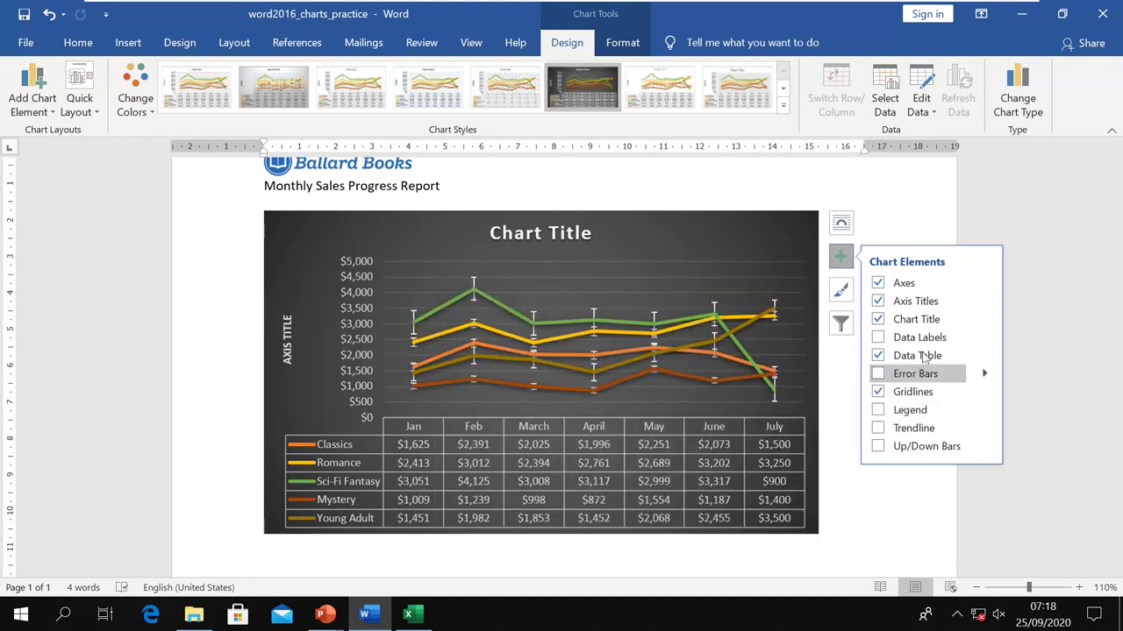
left_click(878, 320)
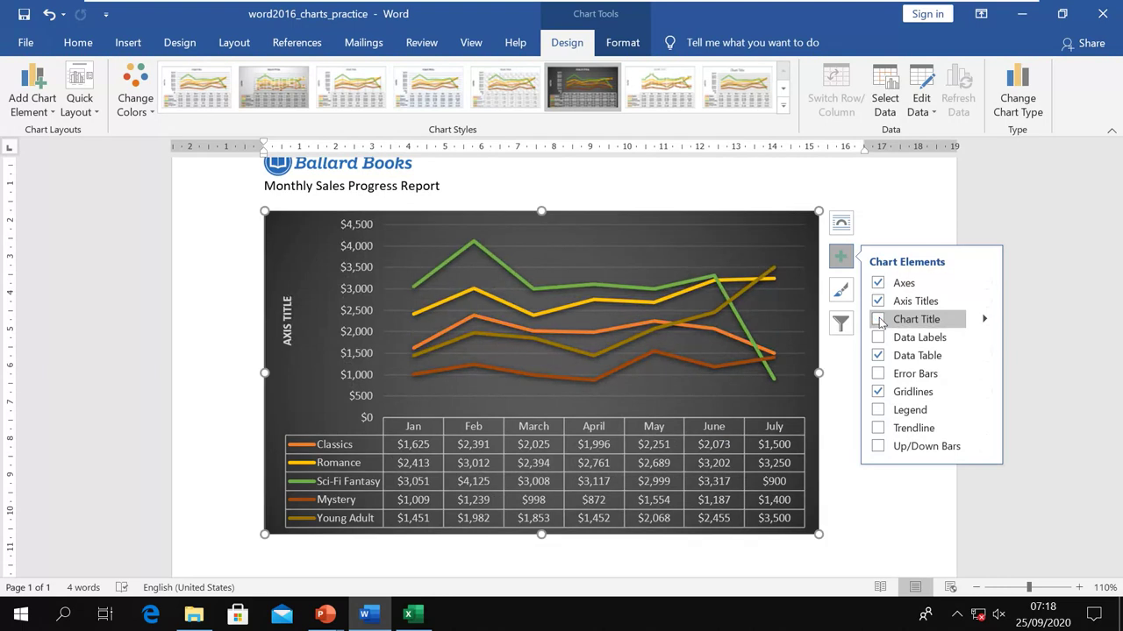
left_click(878, 319)
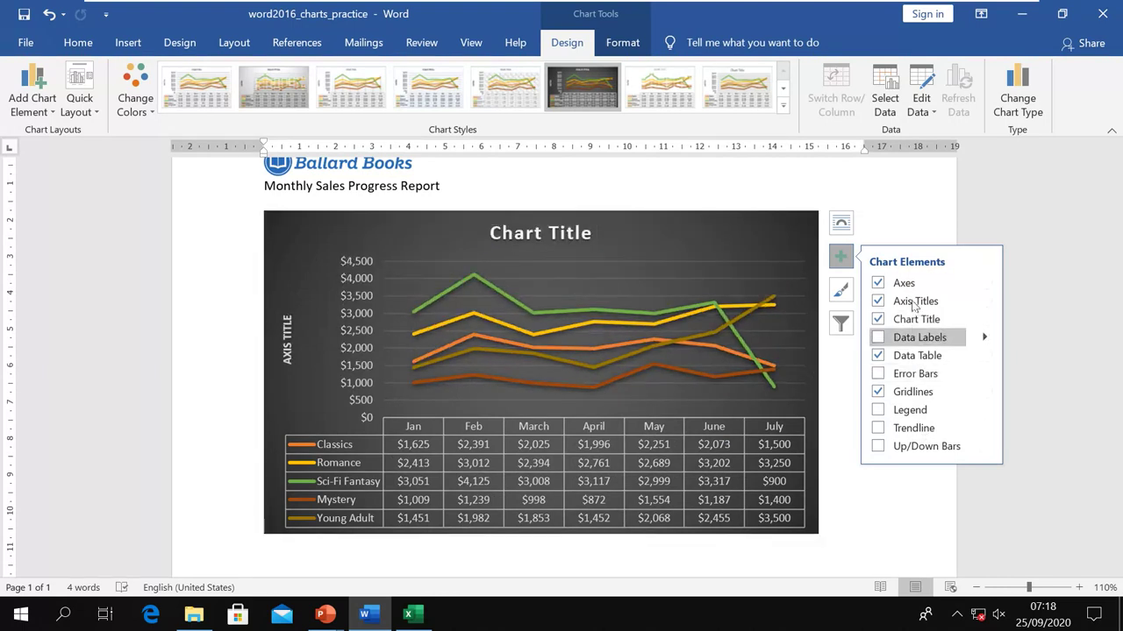
left_click(841, 256)
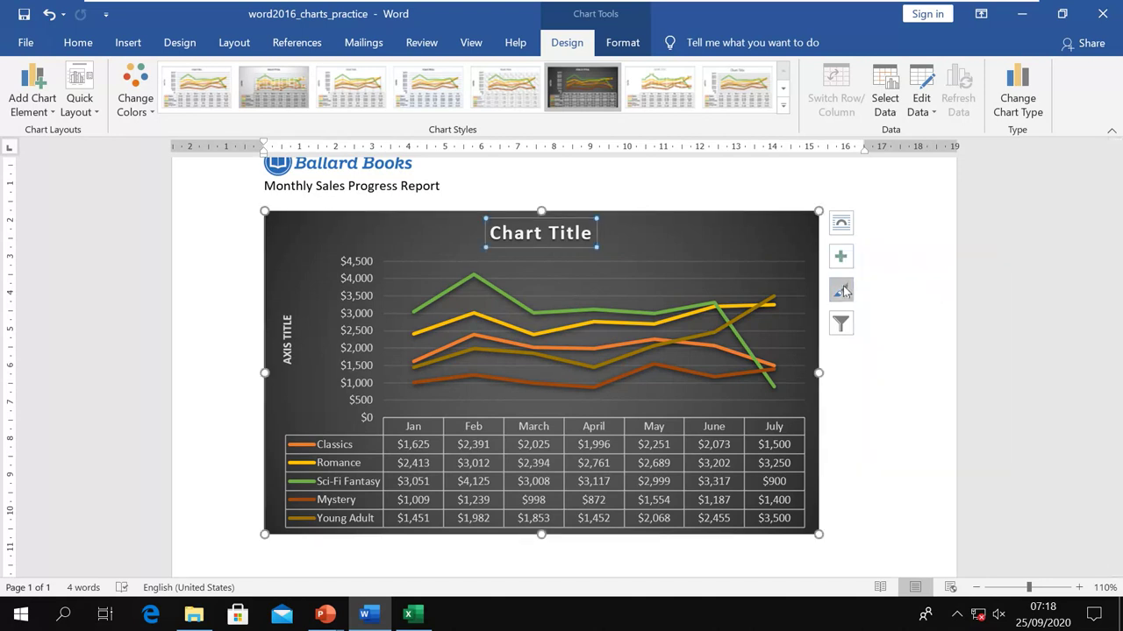
Look through the available chart styles and the Colorful and Monochromatic color palettes for the line chart
left_click(842, 291)
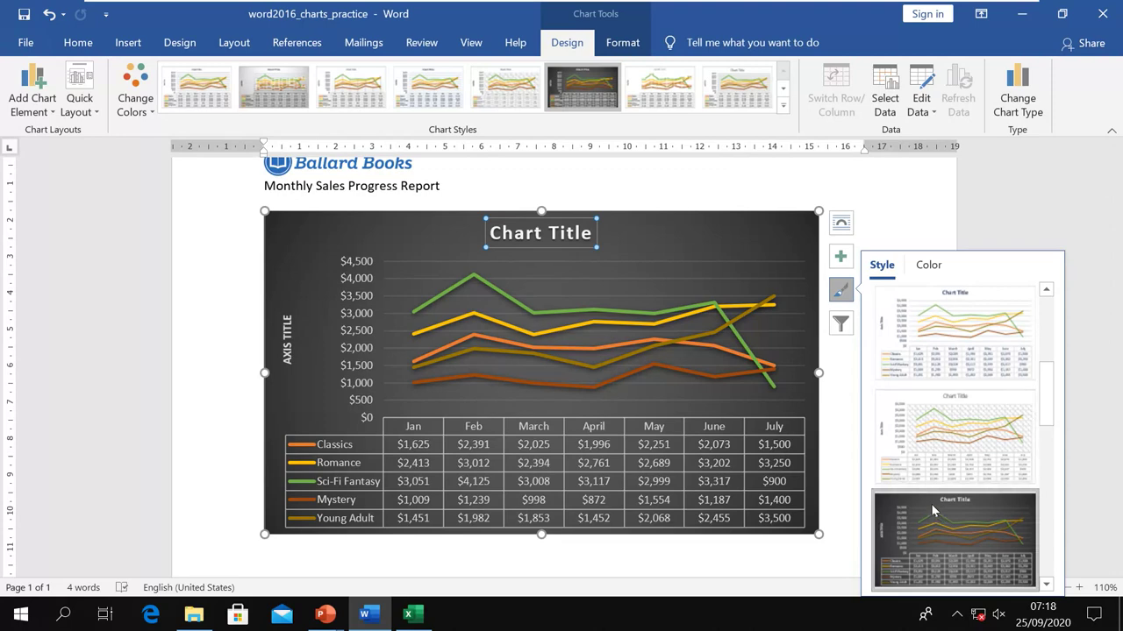
scroll(932, 508, "up", 3)
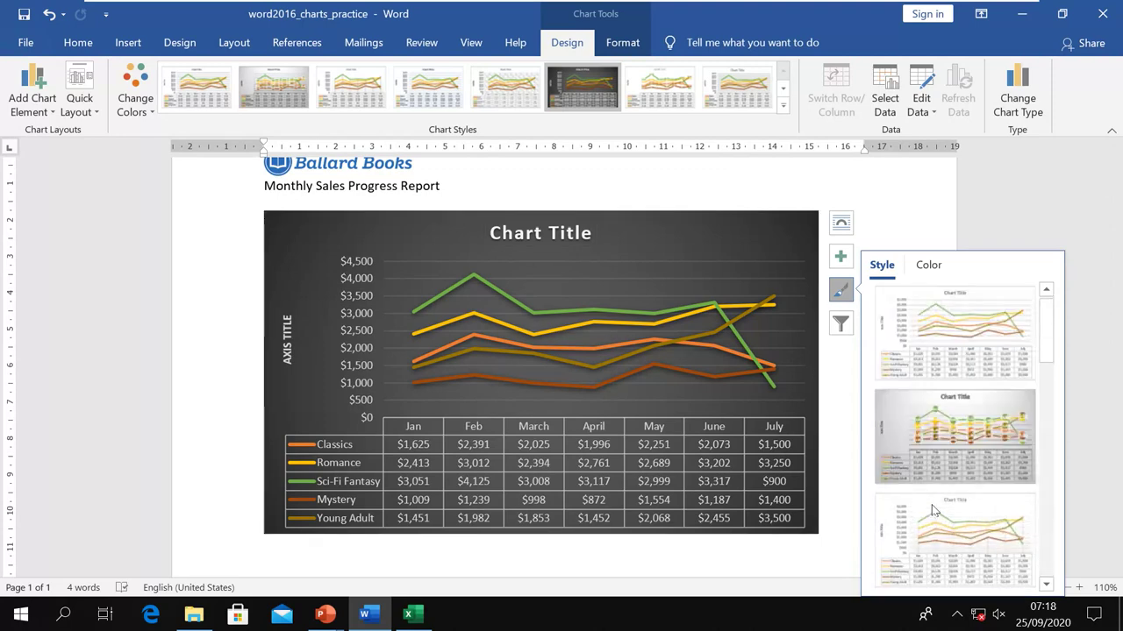
left_click(929, 438)
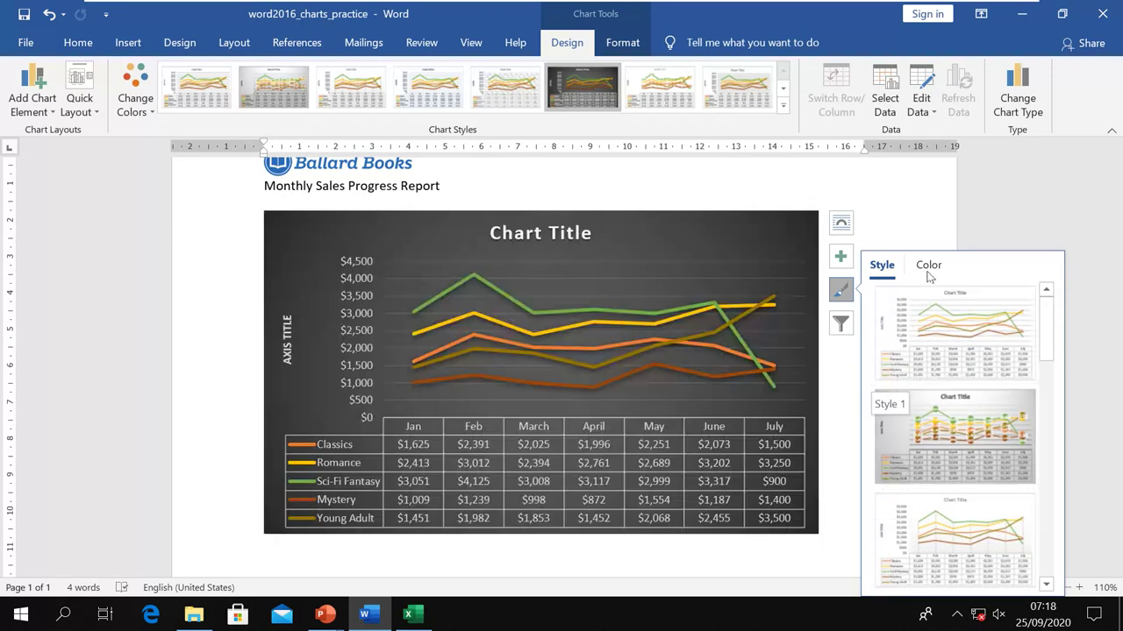
left_click(929, 266)
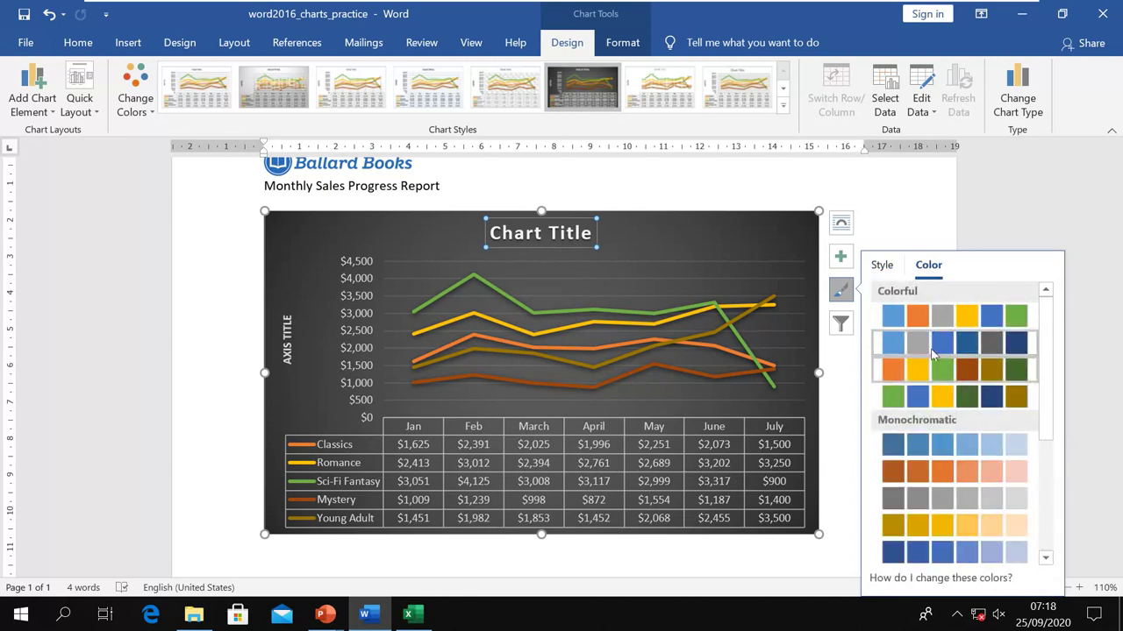
scroll(932, 471, "down", 3)
scroll(932, 464, "up", 3)
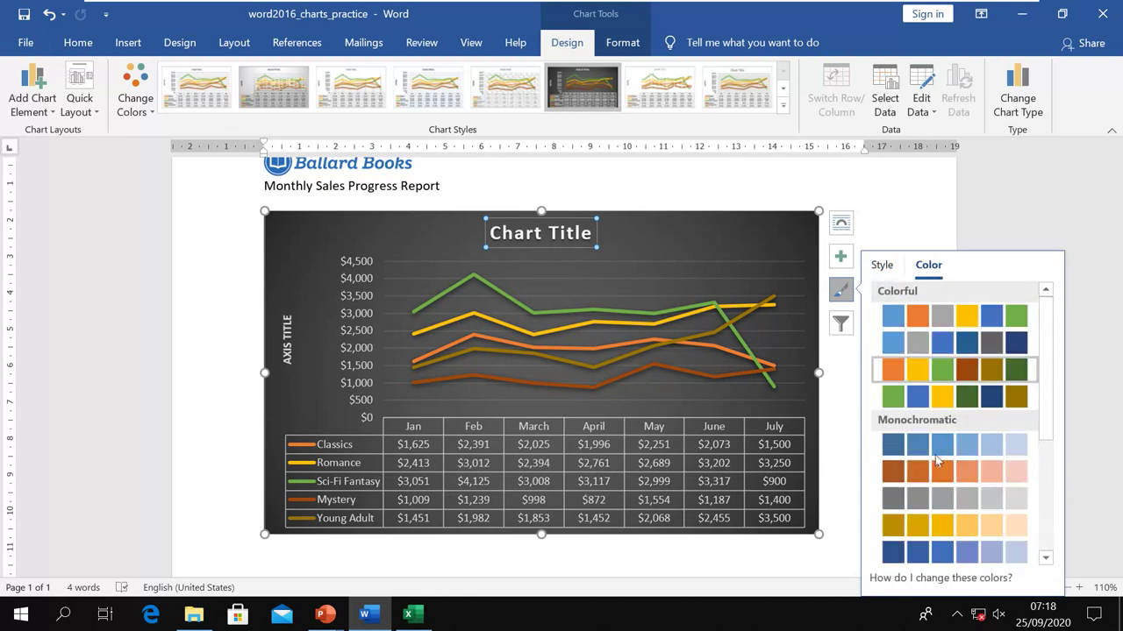
left_click(840, 292)
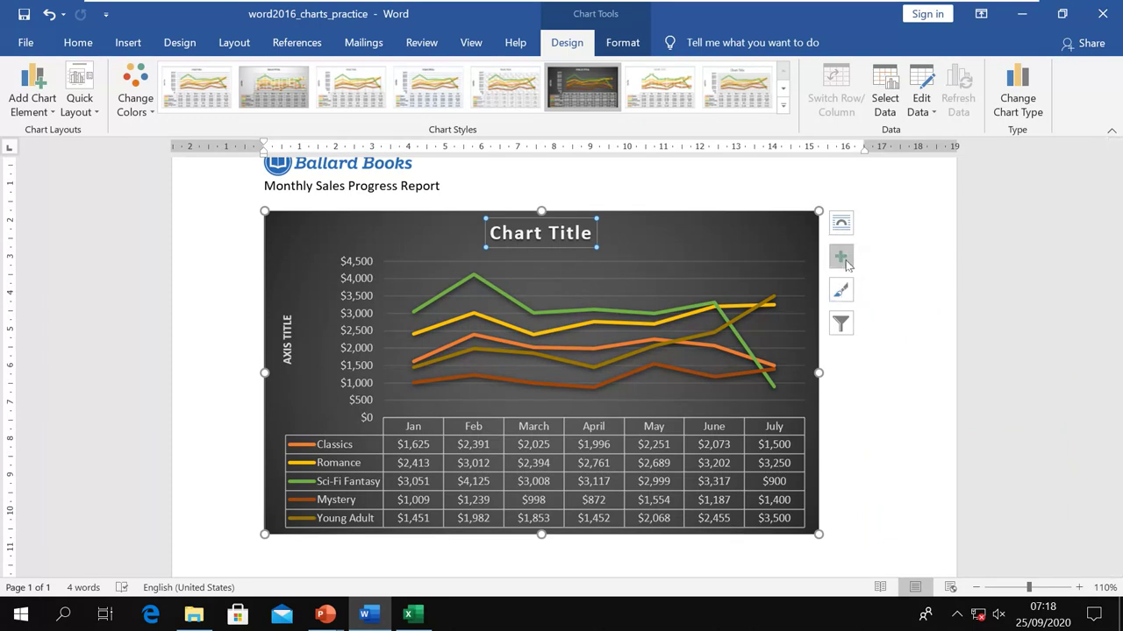
Filter the chart to show only the Romance series, with all month categories included
left_click(842, 329)
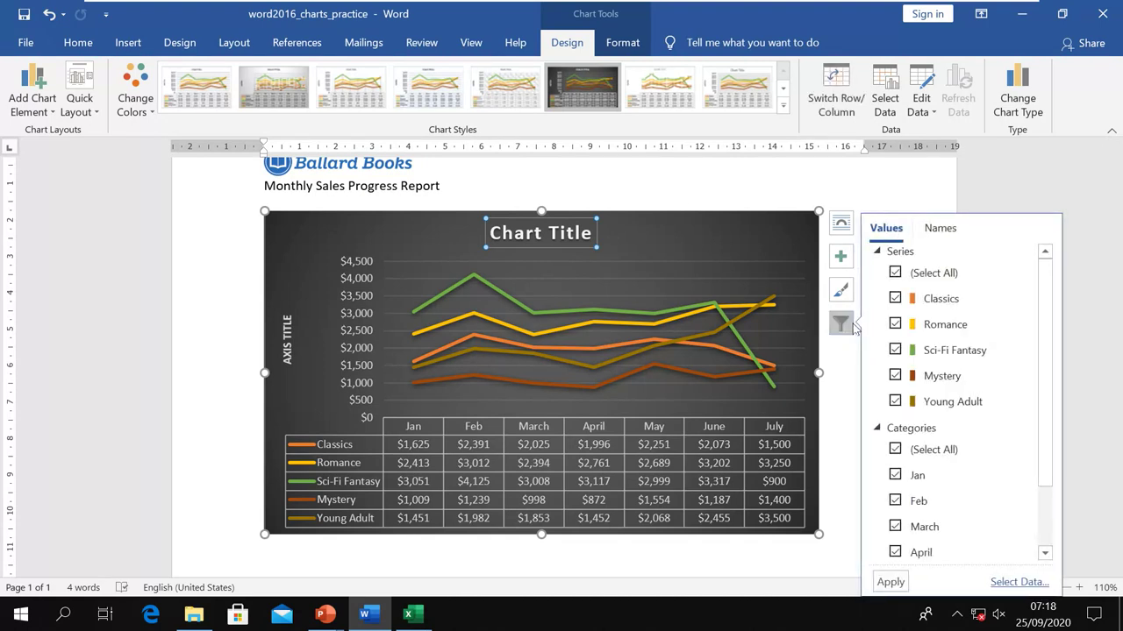
left_click(896, 274)
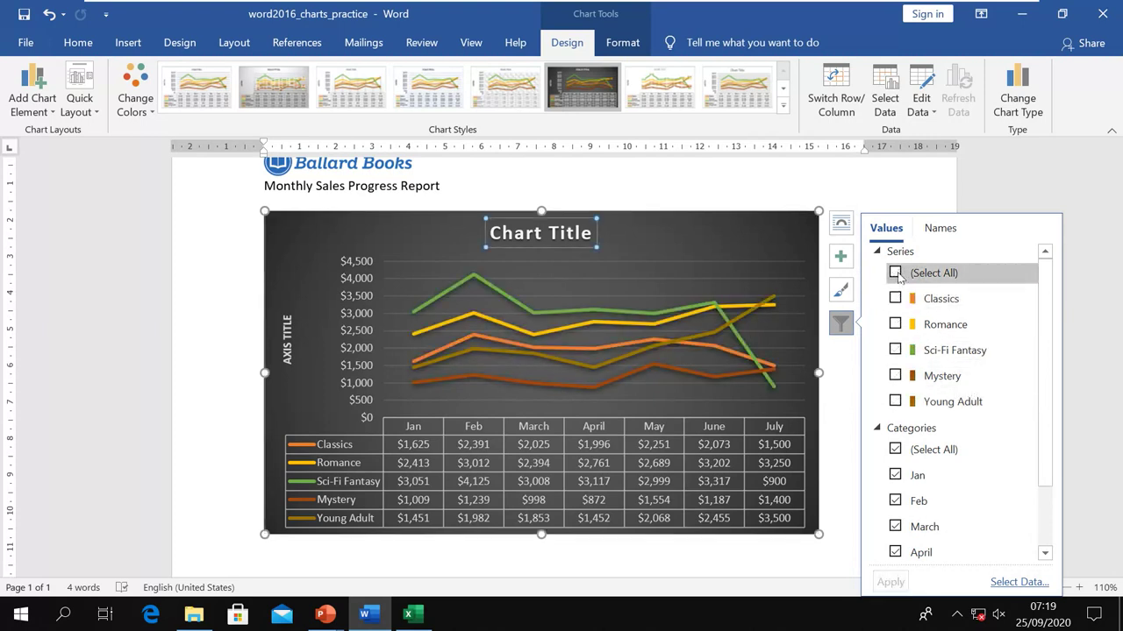
left_click(896, 325)
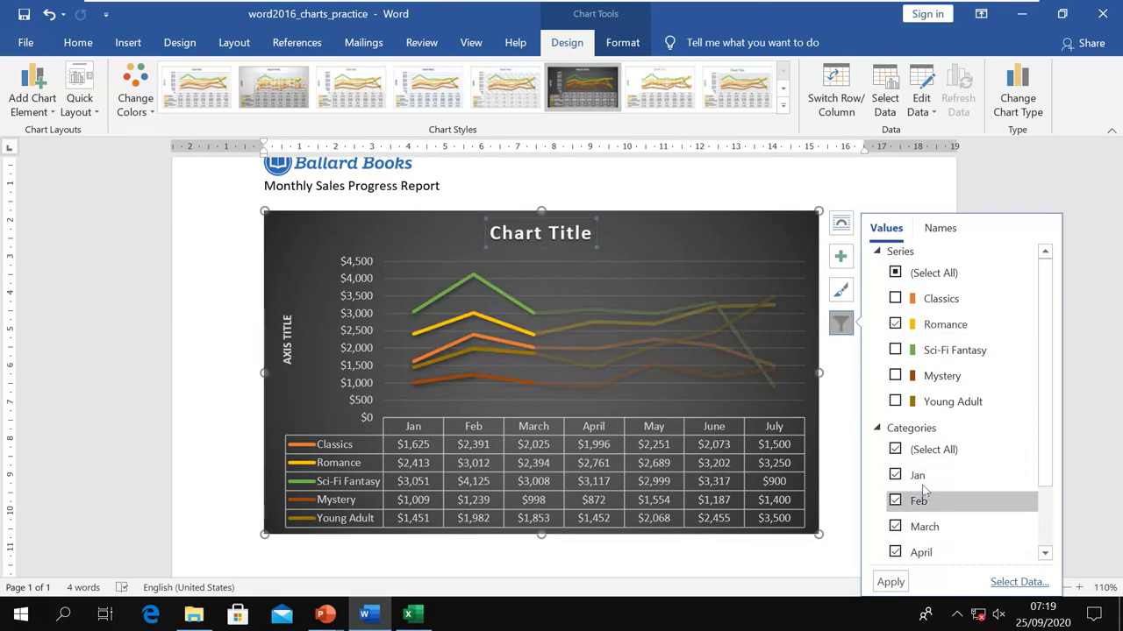
left_click(929, 449)
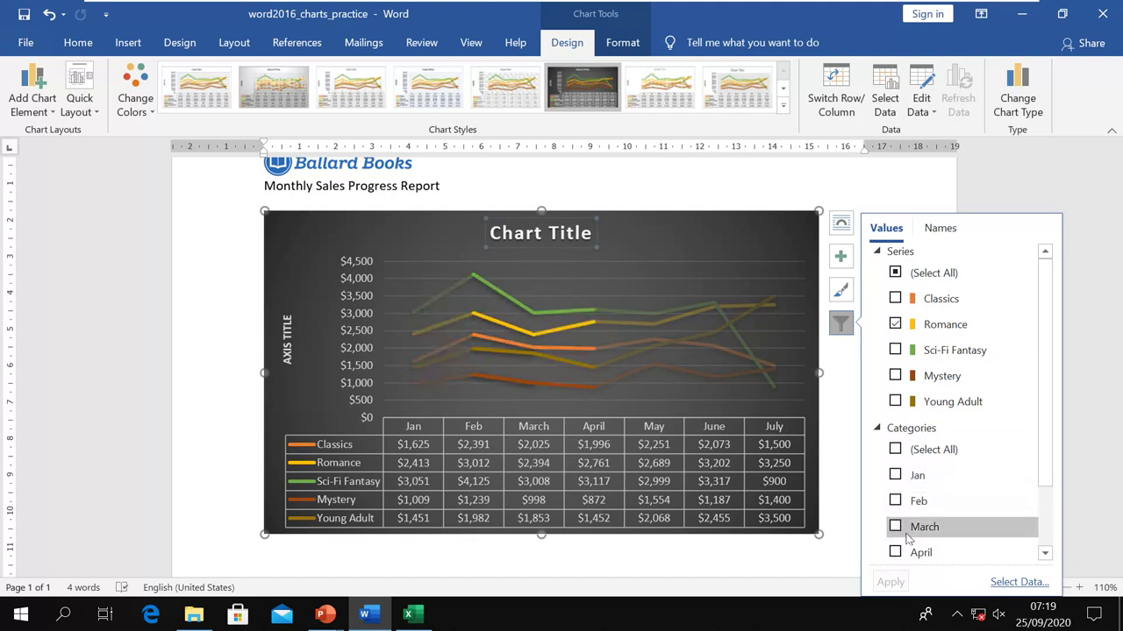
left_click(902, 451)
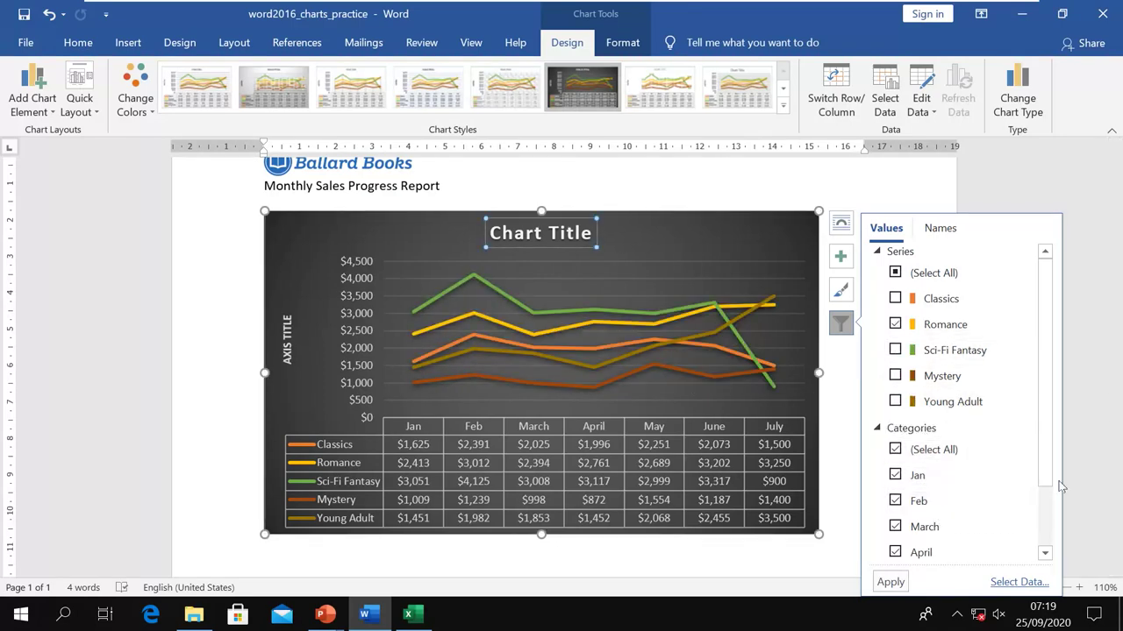
left_click(891, 582)
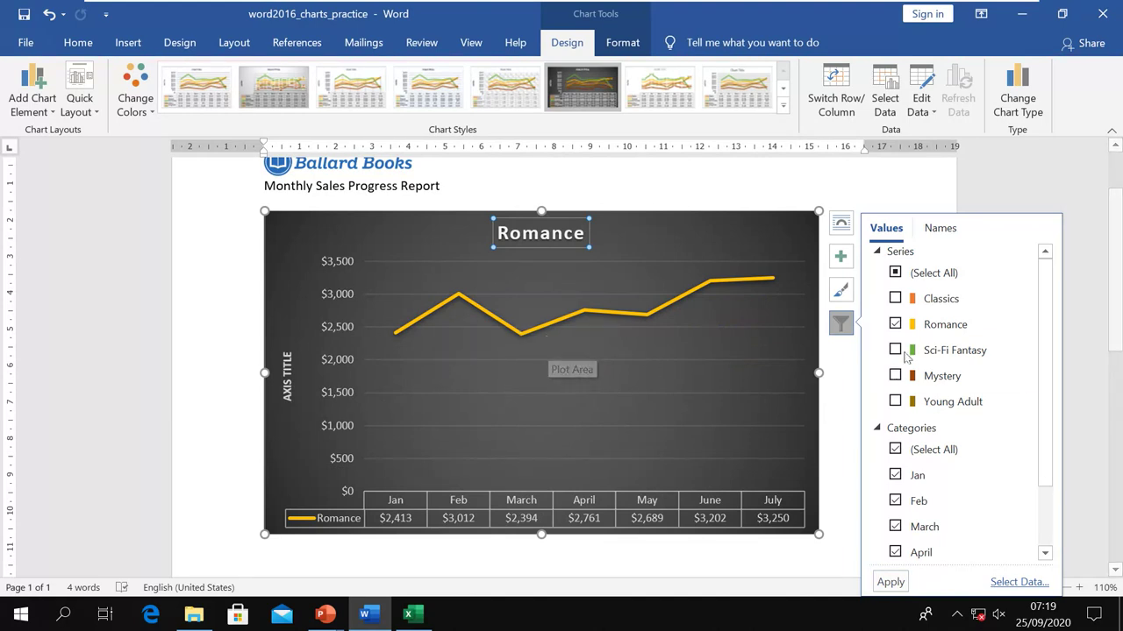
Reselect all series in the chart filter and apply it to bring every genre back
left_click(896, 274)
left_click(895, 273)
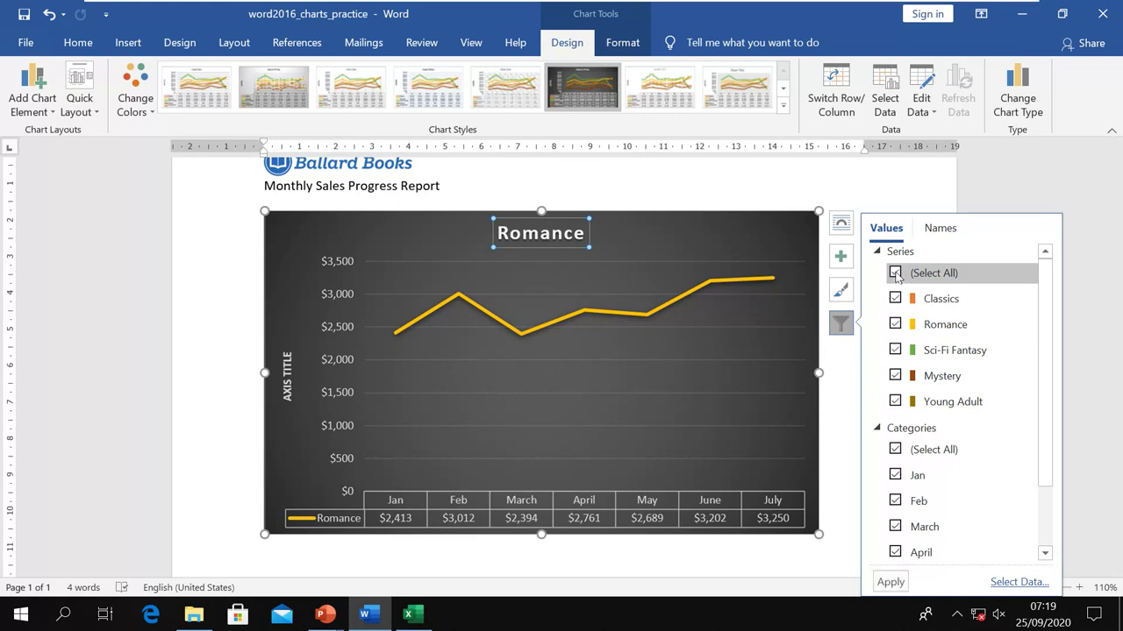
left_click(889, 583)
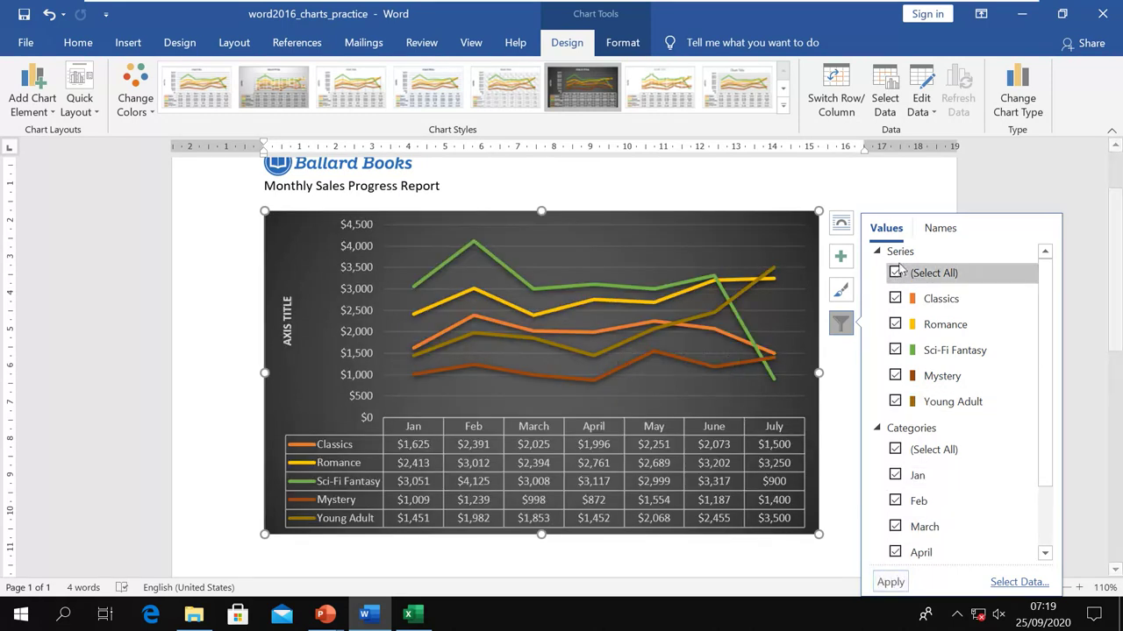
Turn the Chart Title element back on for the line chart
left_click(844, 258)
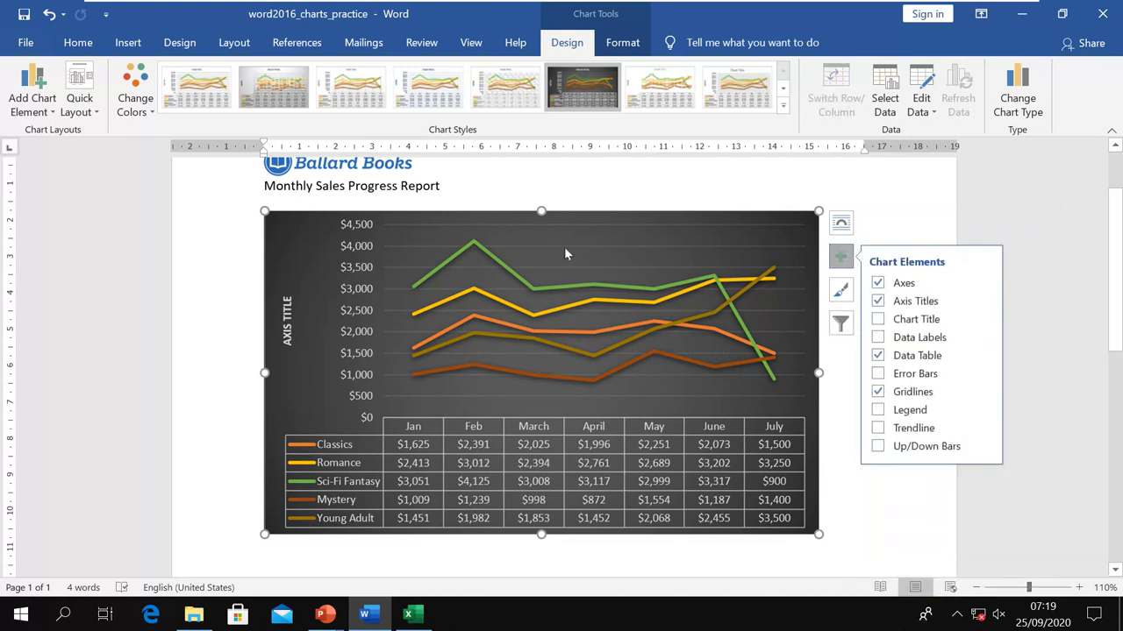
left_click(878, 319)
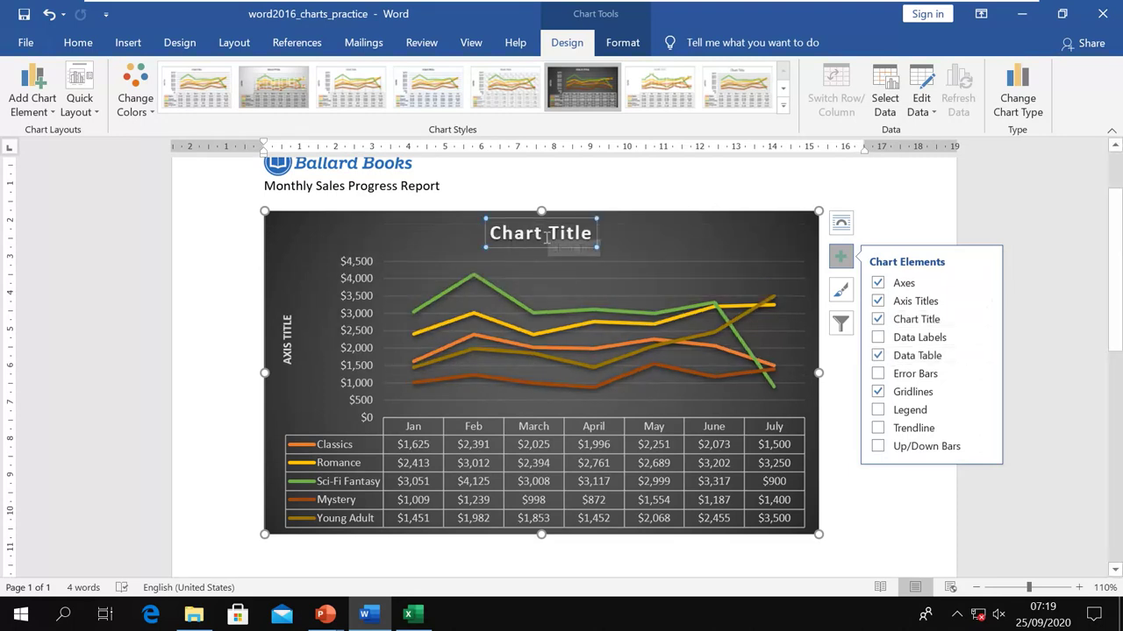
mouse_move(557, 353)
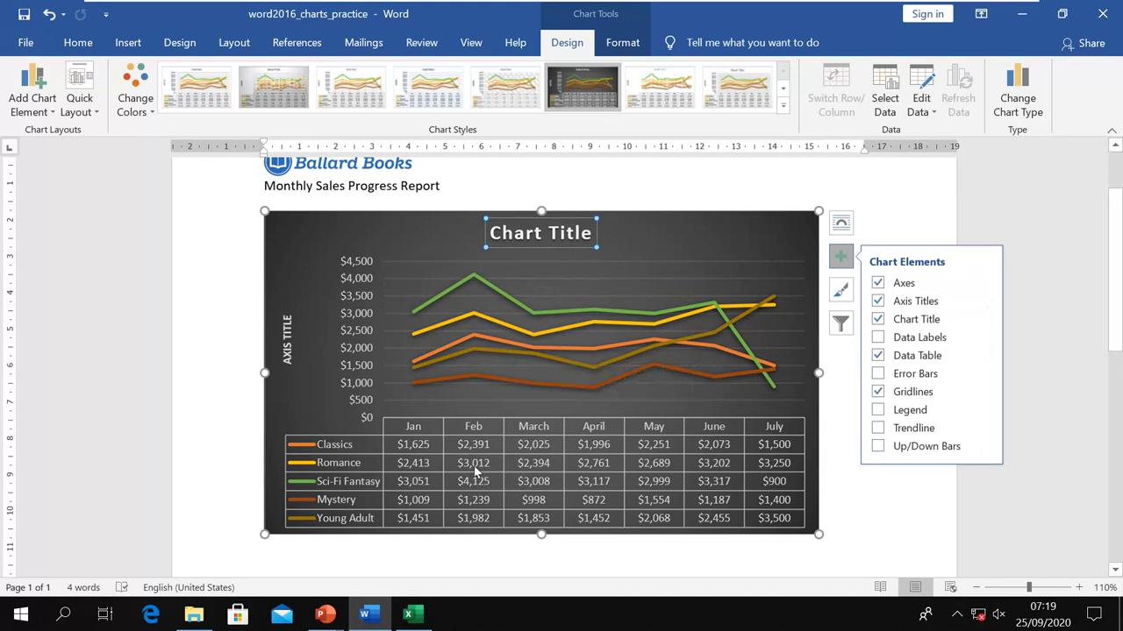
left_click(840, 256)
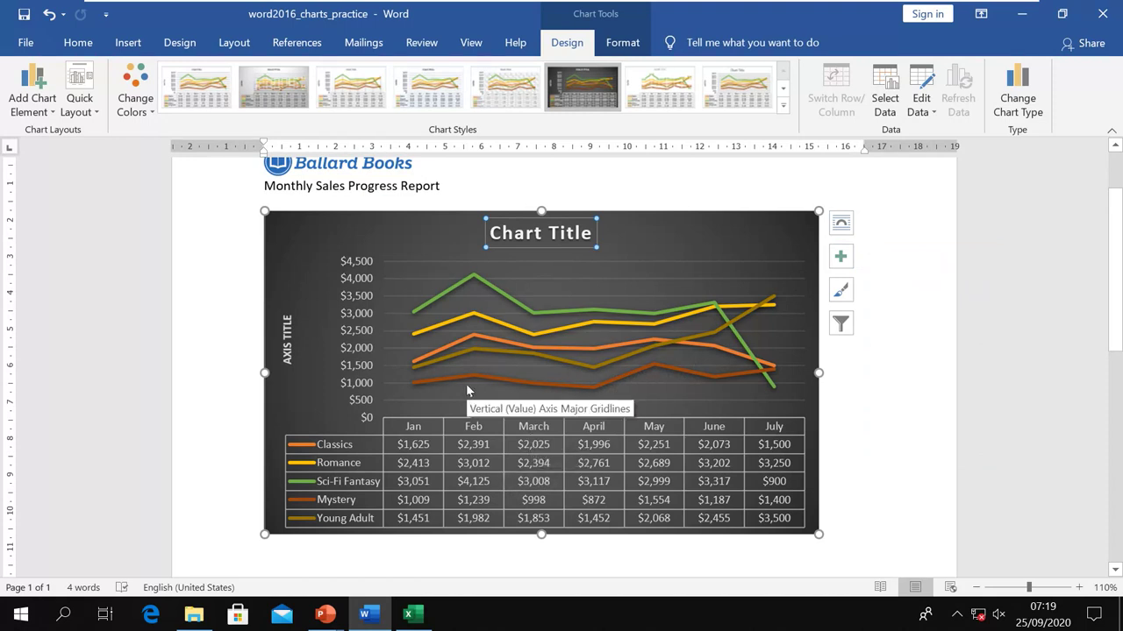
Replace the chart's placeholder title with "Book Sales"
double_click(540, 235)
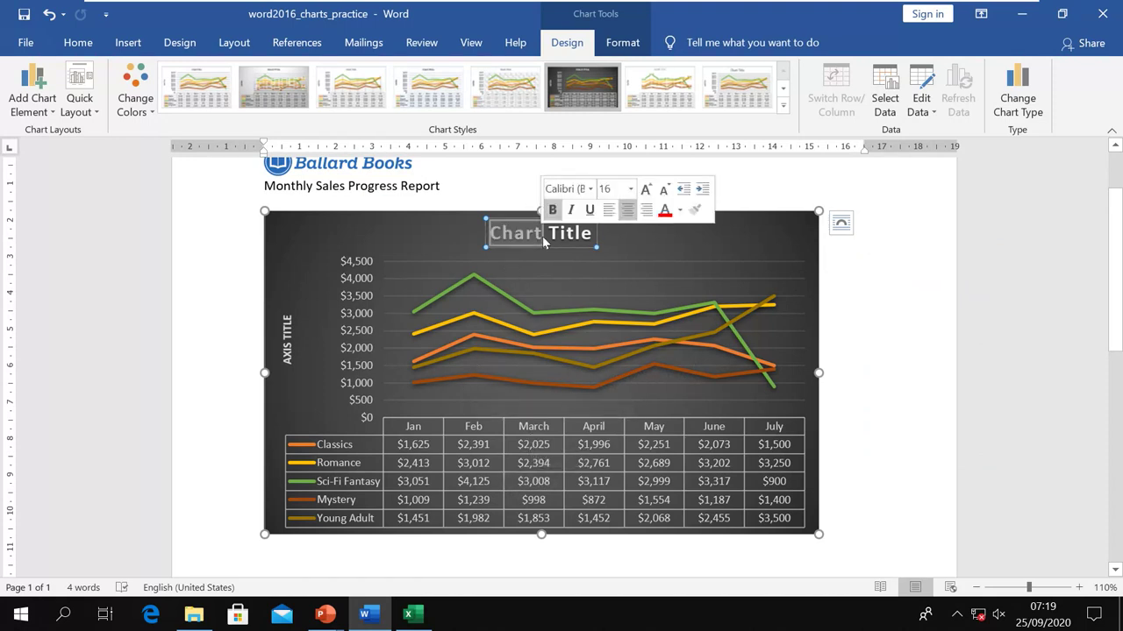
left_click(582, 235)
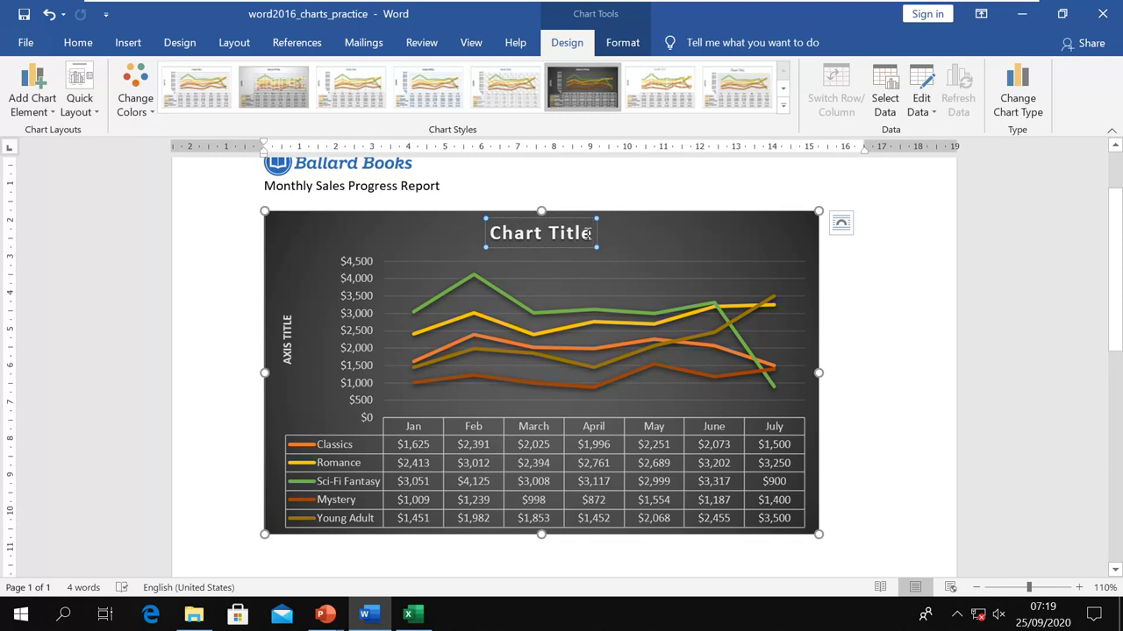
key("BackSpace")
key("BackSpace")
key("BackSpace")
key("BackSpace")
key("BackSpace")
key("BackSpace")
key("BackSpace")
key("BackSpace")
key("BackSpace")
key("BackSpace")
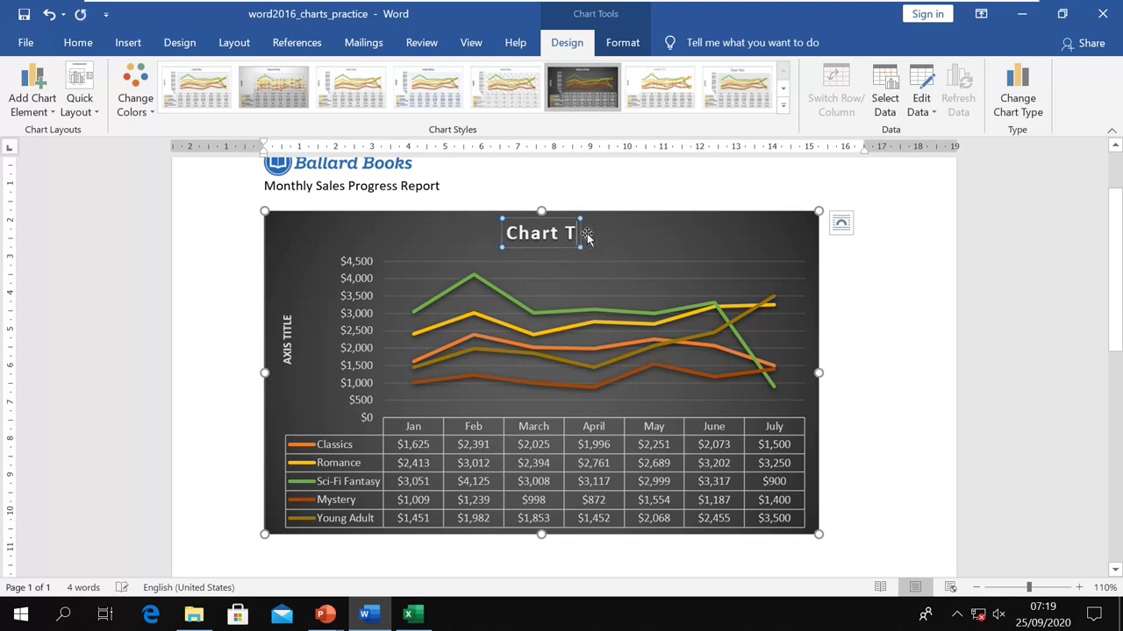
key("BackSpace")
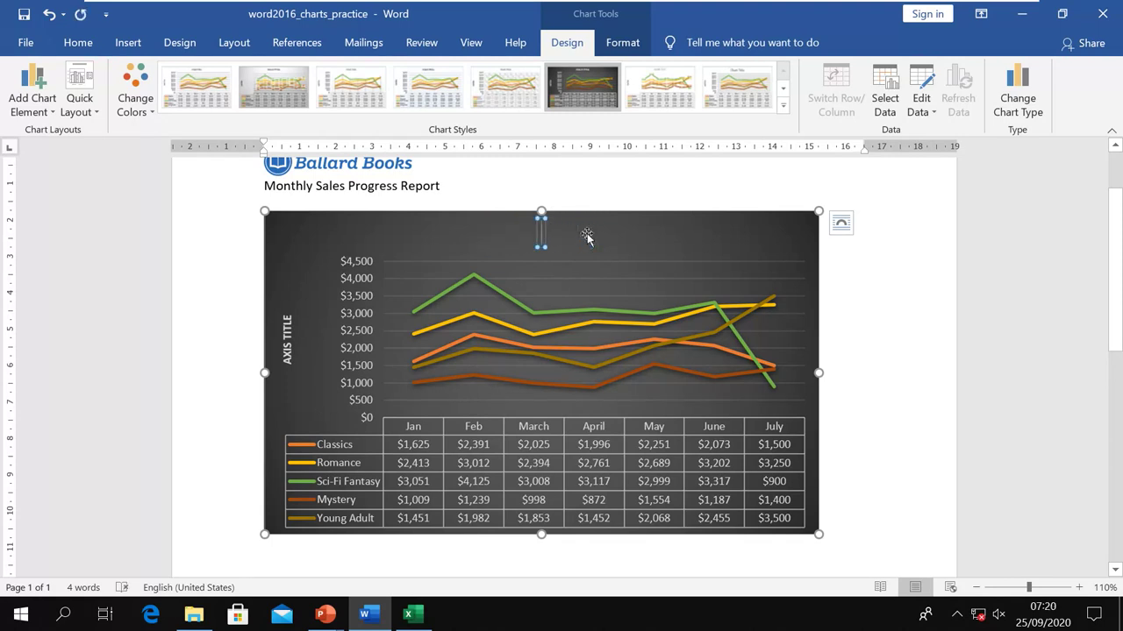
type("Book")
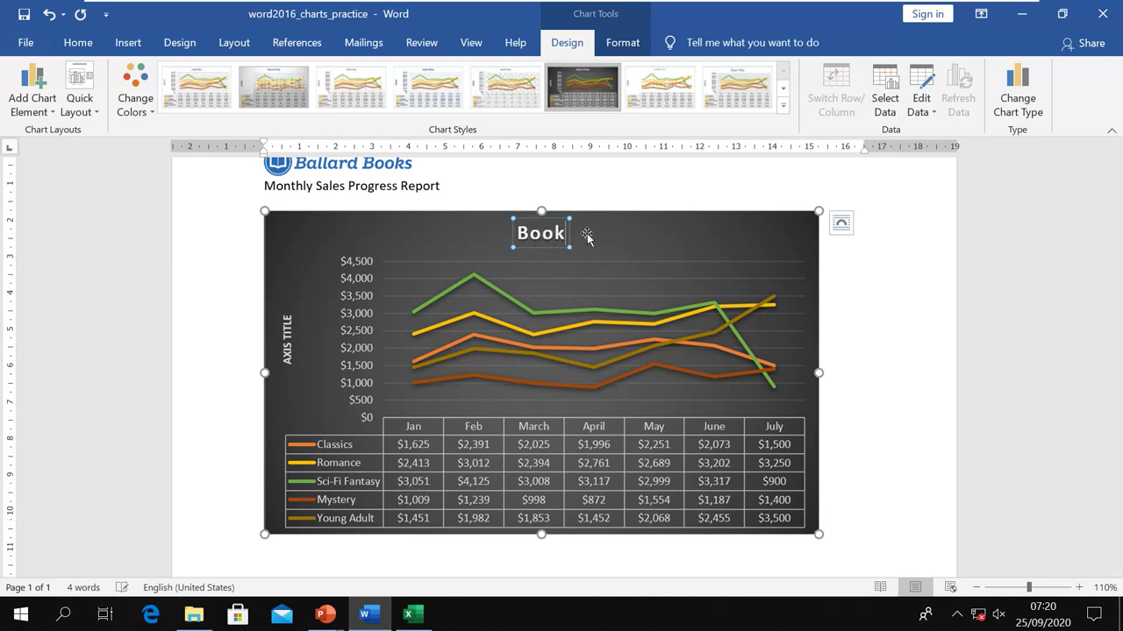
type(" Sales")
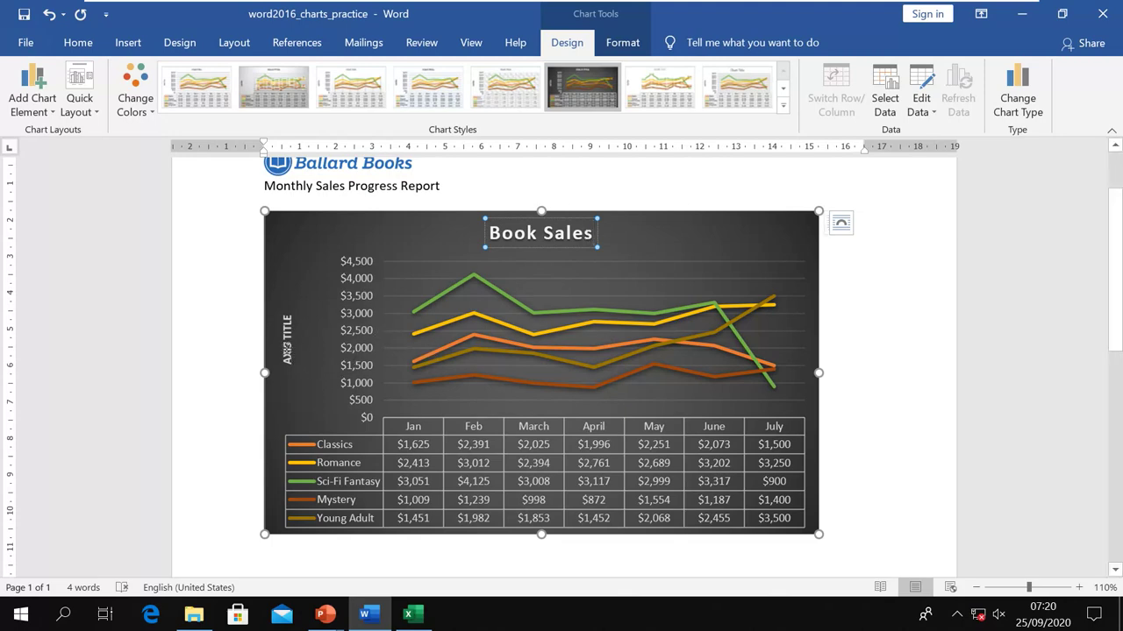
double_click(287, 344)
left_click(287, 347)
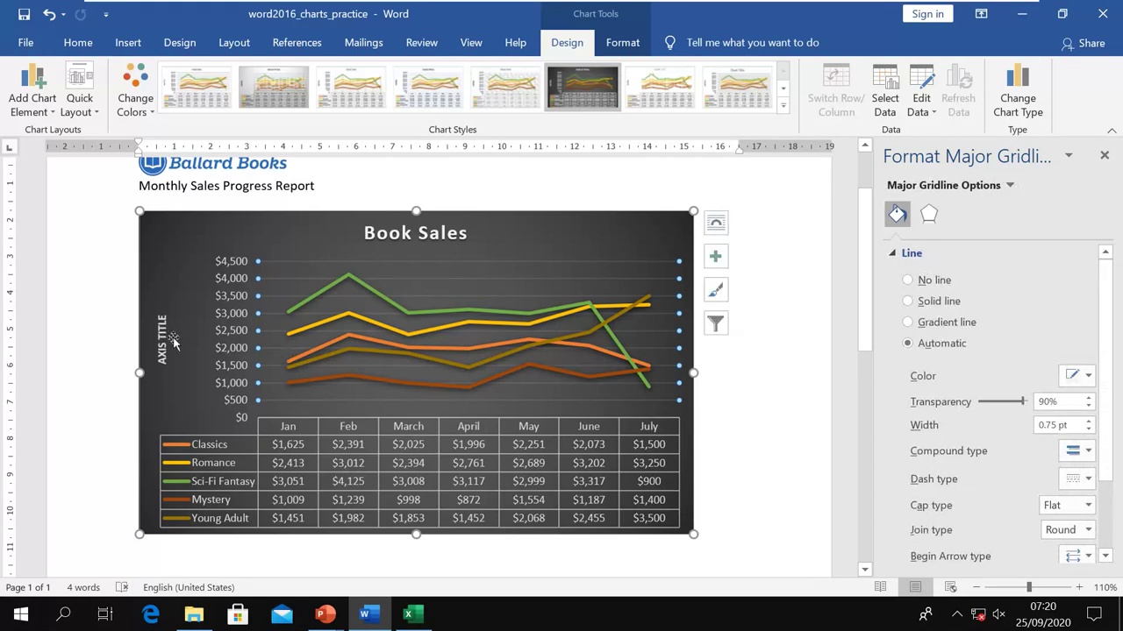
left_click(1104, 156)
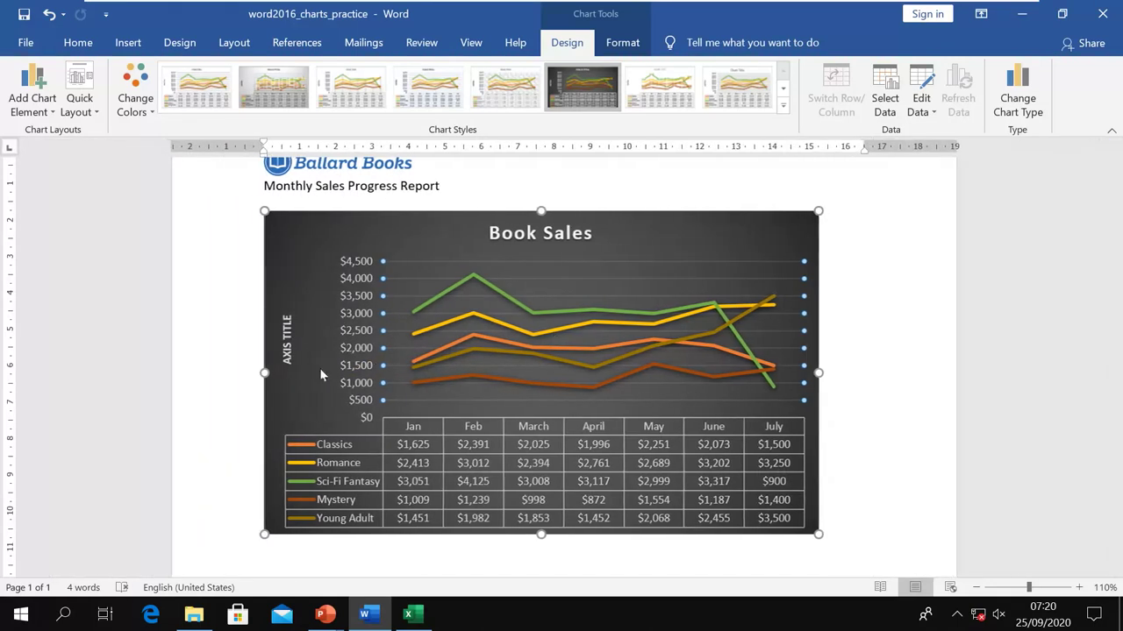
Replace the vertical axis title's placeholder text with "PRICE RANGE"
left_click(286, 334)
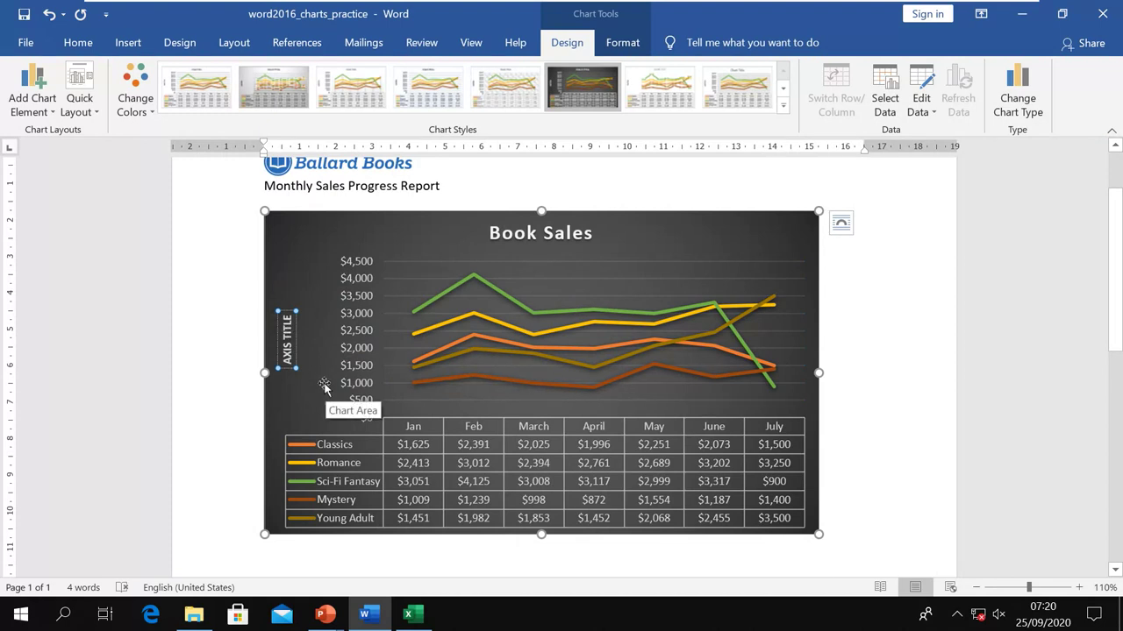
key("BackSpace")
key("BackSpace")
key("BackSpace")
key("BackSpace")
key("BackSpace")
key("BackSpace")
key("BackSpace")
key("BackSpace")
key("BackSpace")
key("BackSpace")
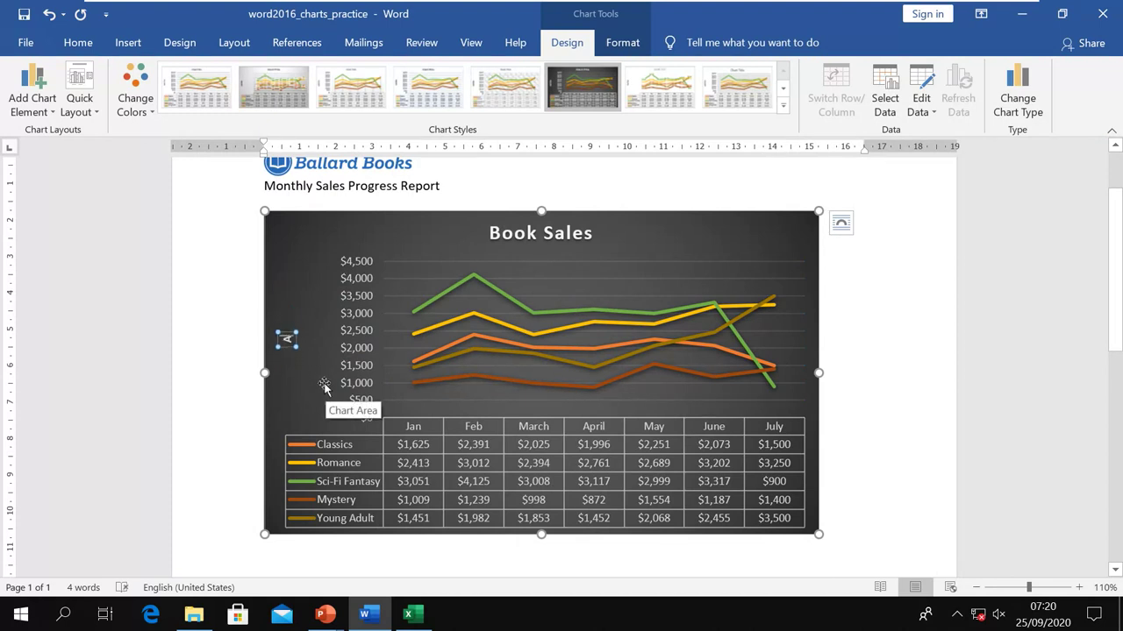
type("PRICE")
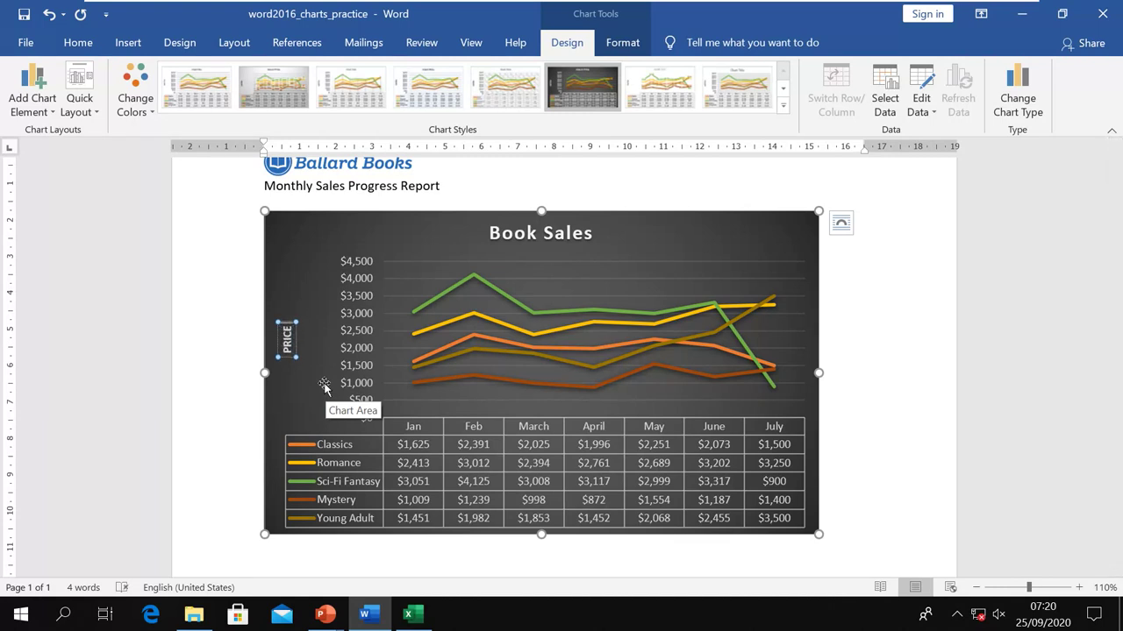
type(" RANGE")
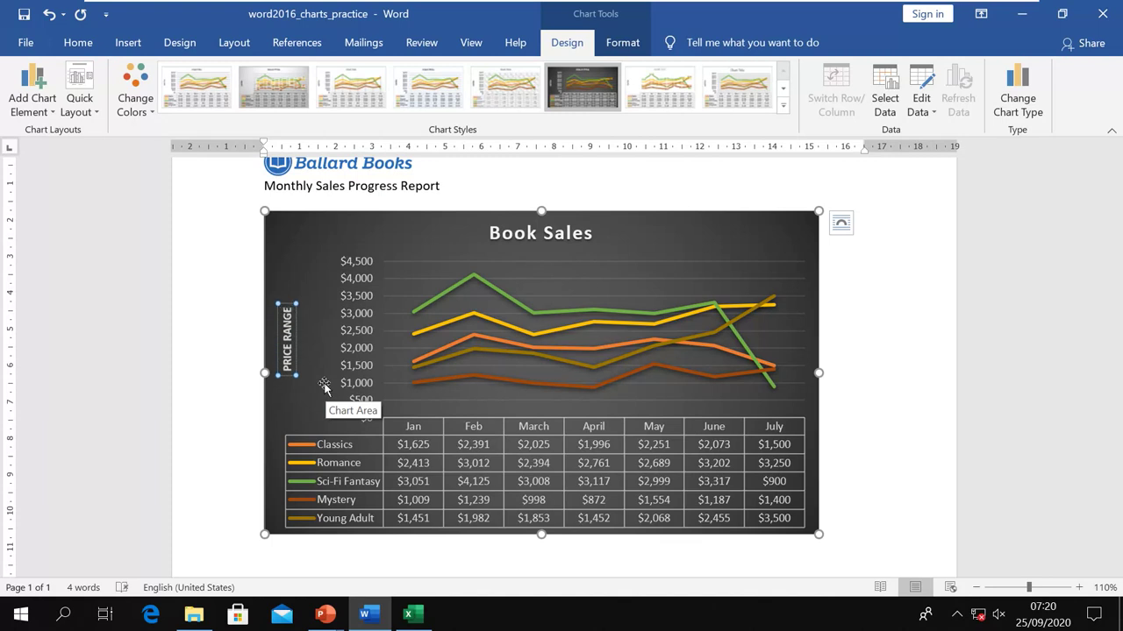
left_click(483, 366)
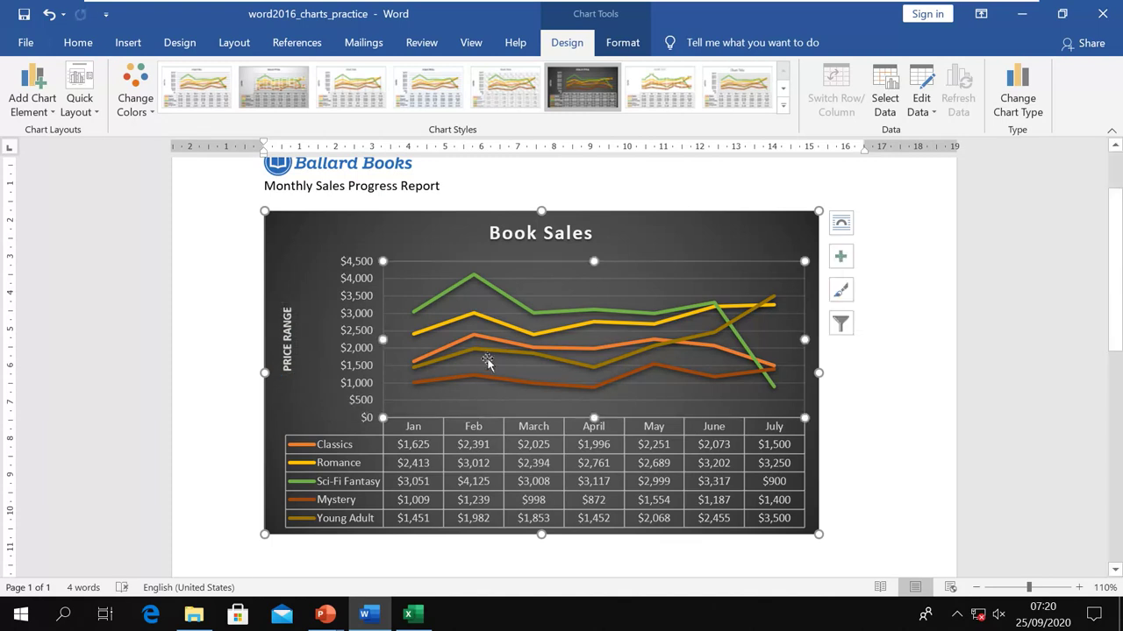
left_click(733, 238)
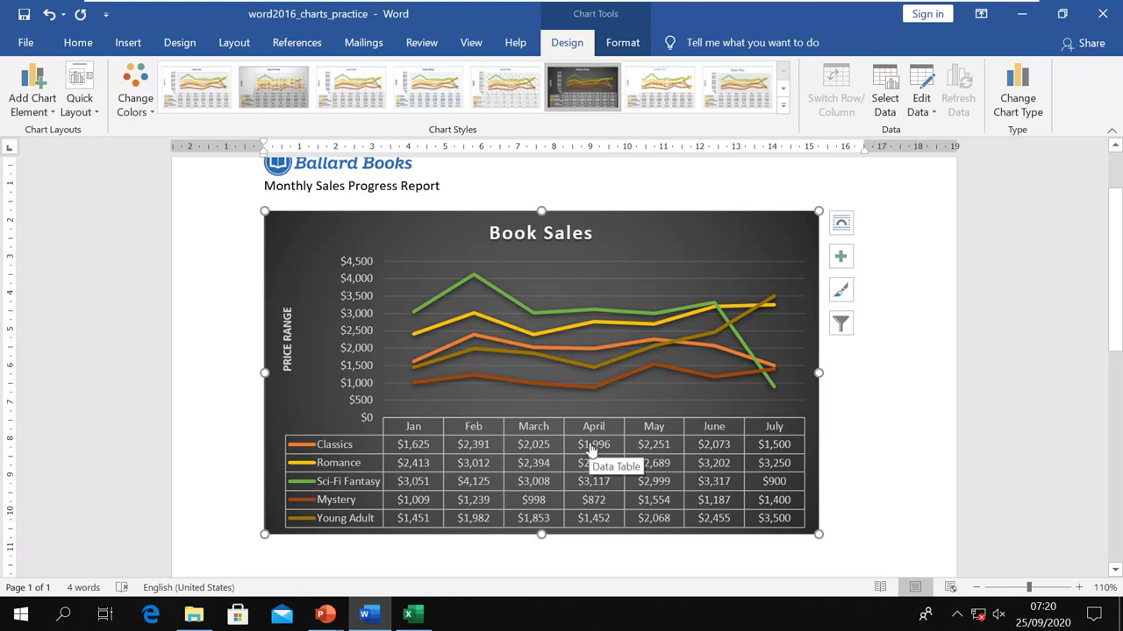
key("alt+Tab")
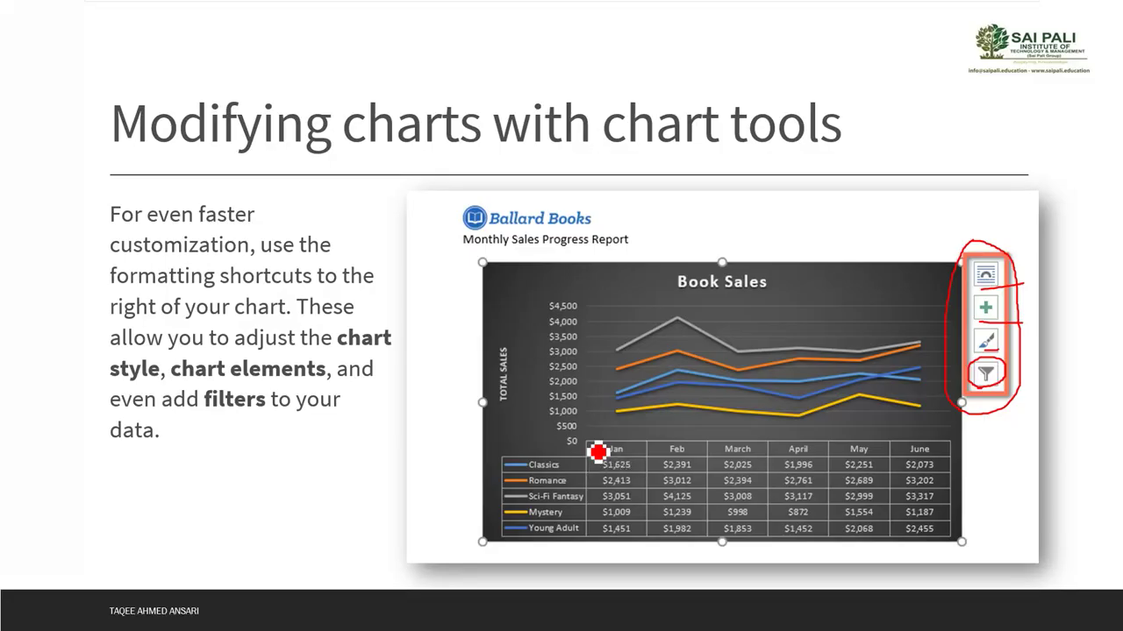
left_click(599, 452)
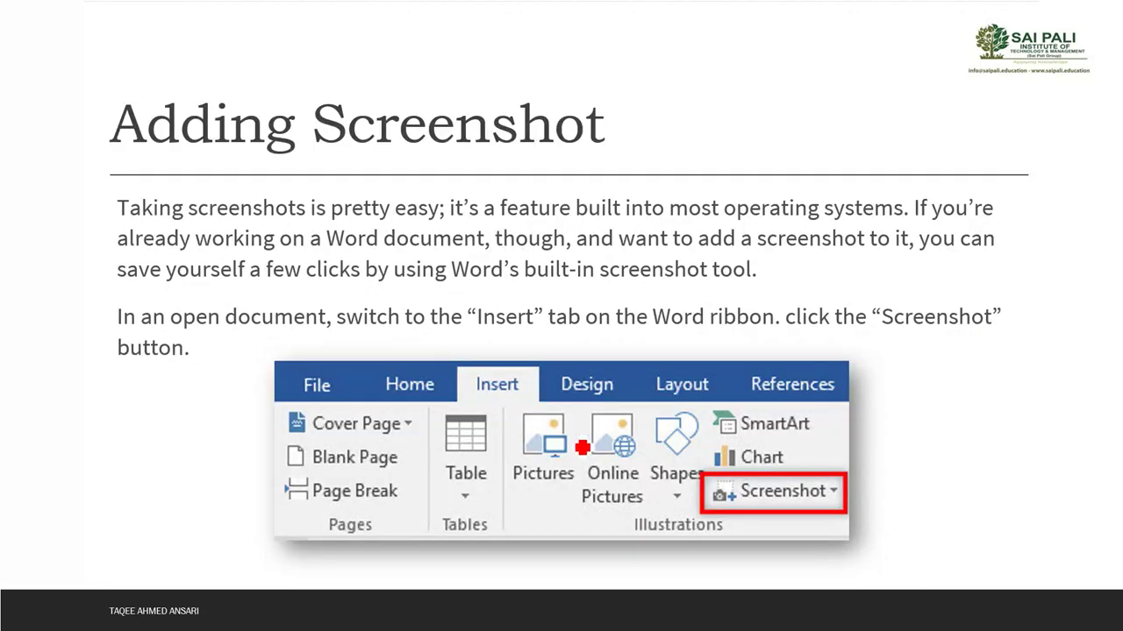
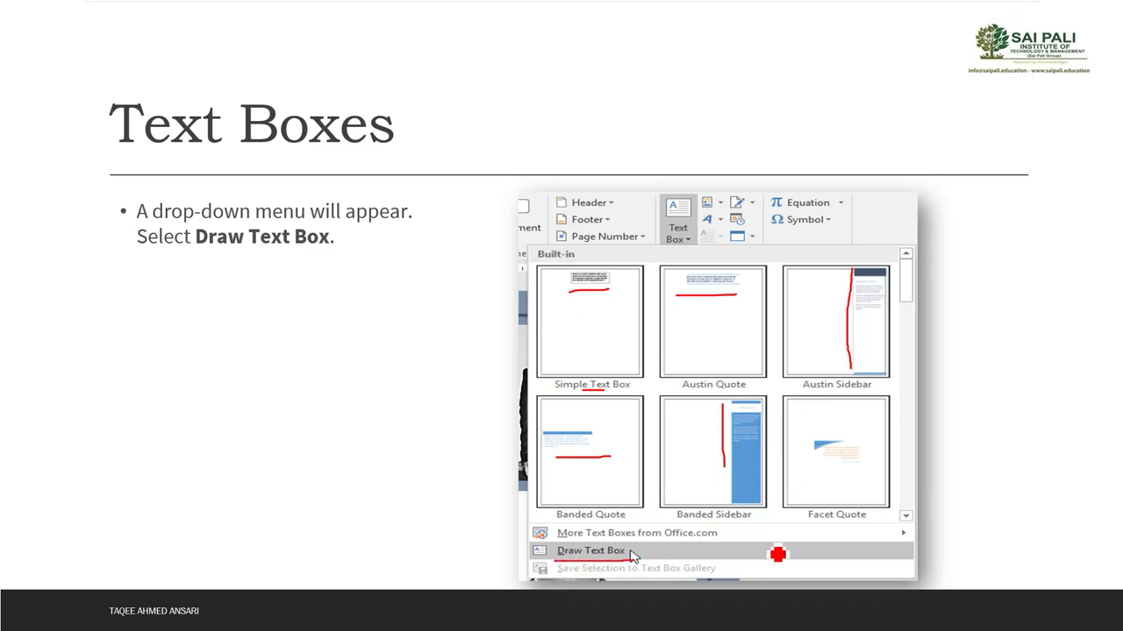
key("Right")
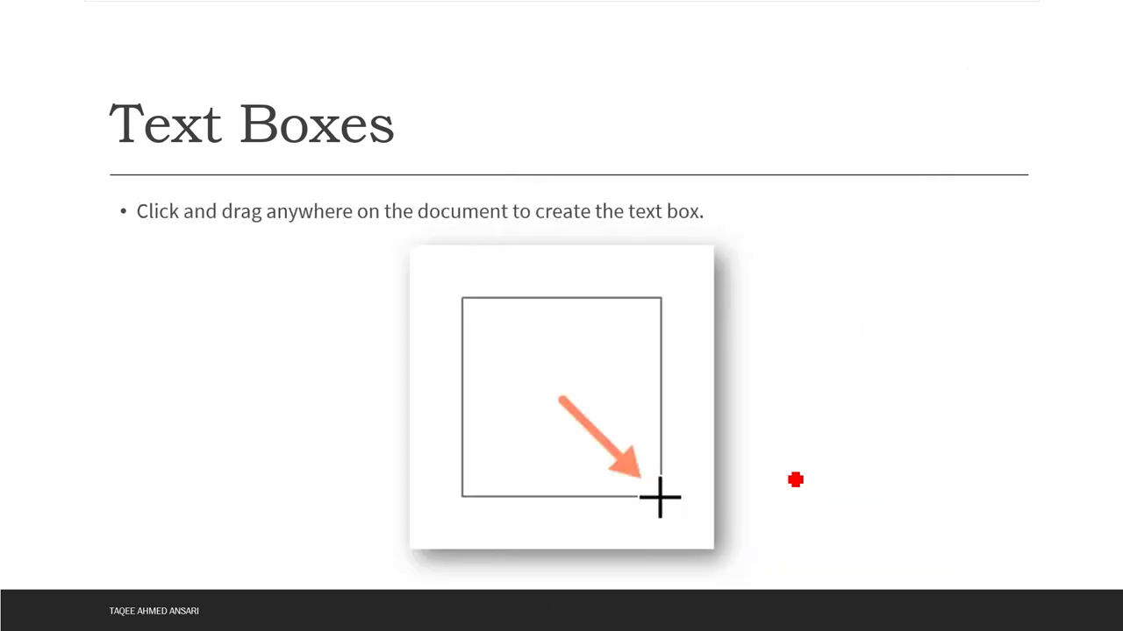
mouse_move(656, 468)
left_mouse_down()
mouse_move(699, 499)
mouse_move(667, 527)
mouse_move(644, 491)
mouse_move(657, 479)
left_mouse_up()
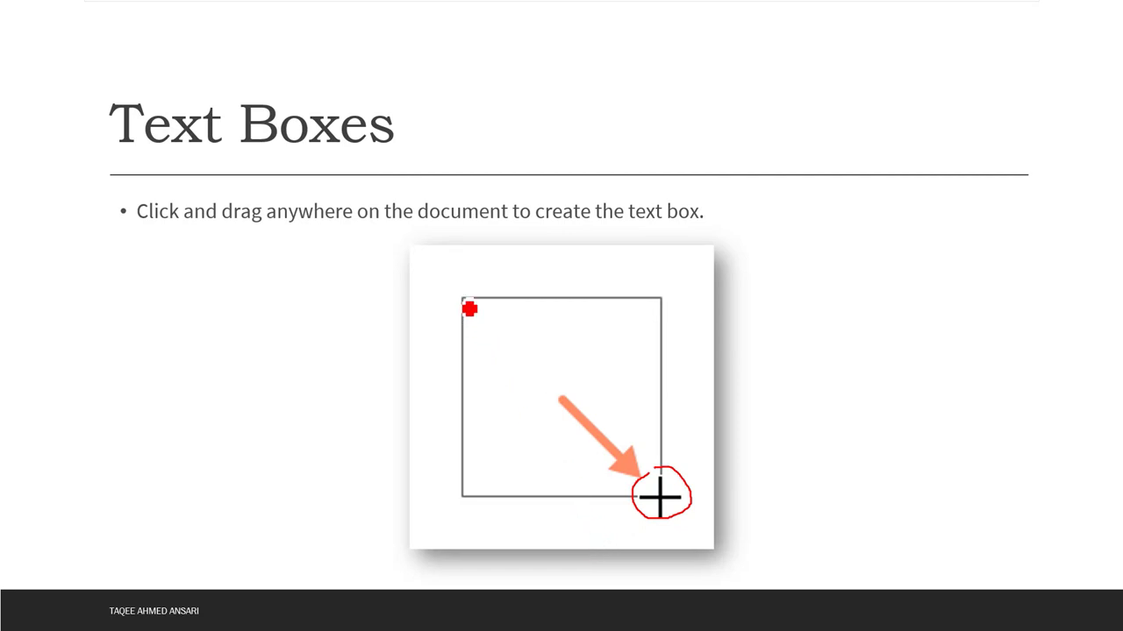
mouse_move(472, 308)
left_mouse_down()
mouse_move(556, 406)
mouse_move(659, 485)
left_mouse_up()
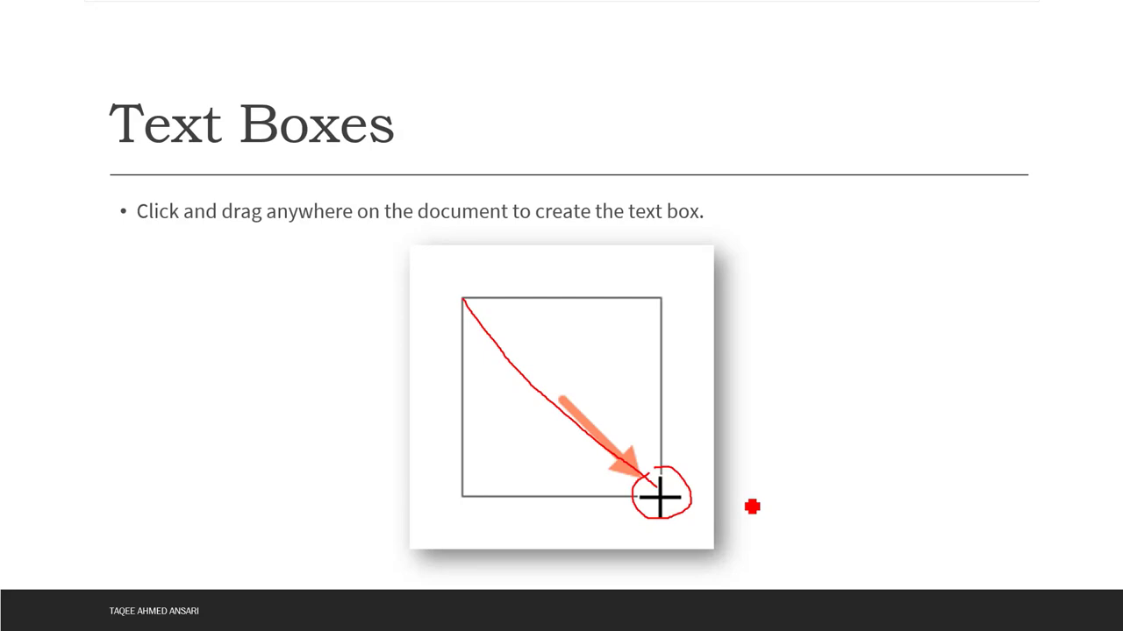
key("Right")
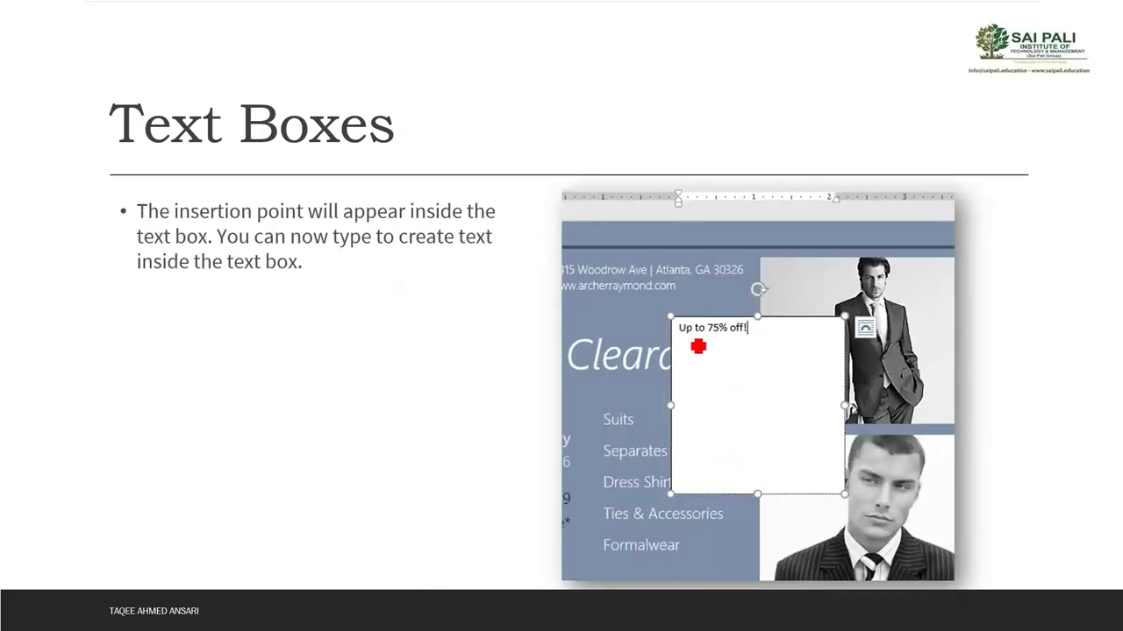
left_click_drag(682, 338, 747, 339)
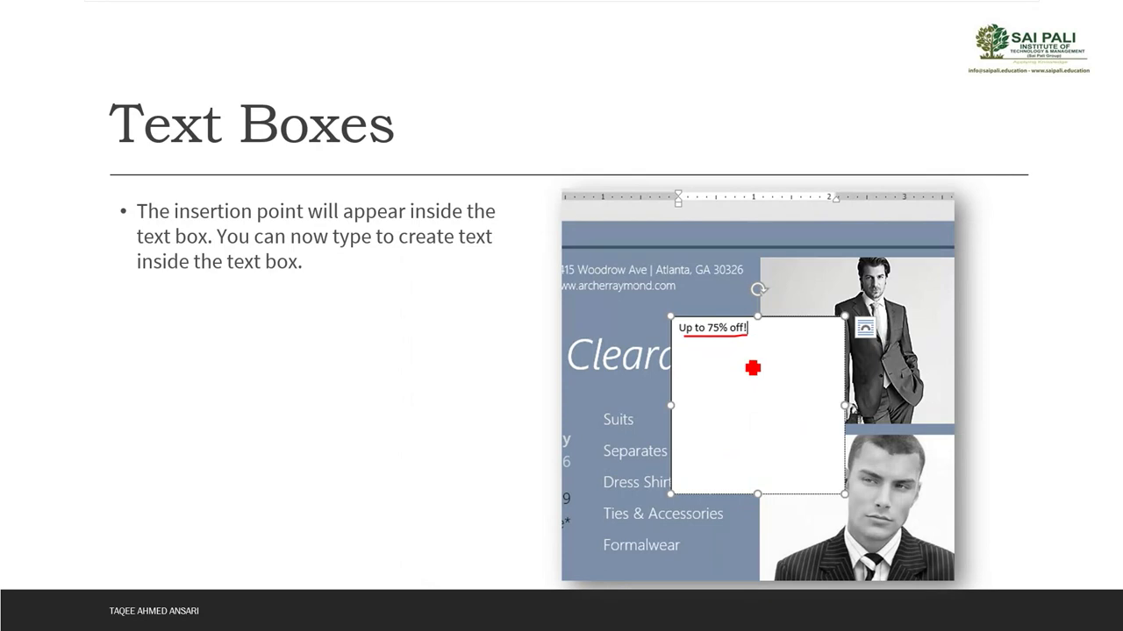
key("Right")
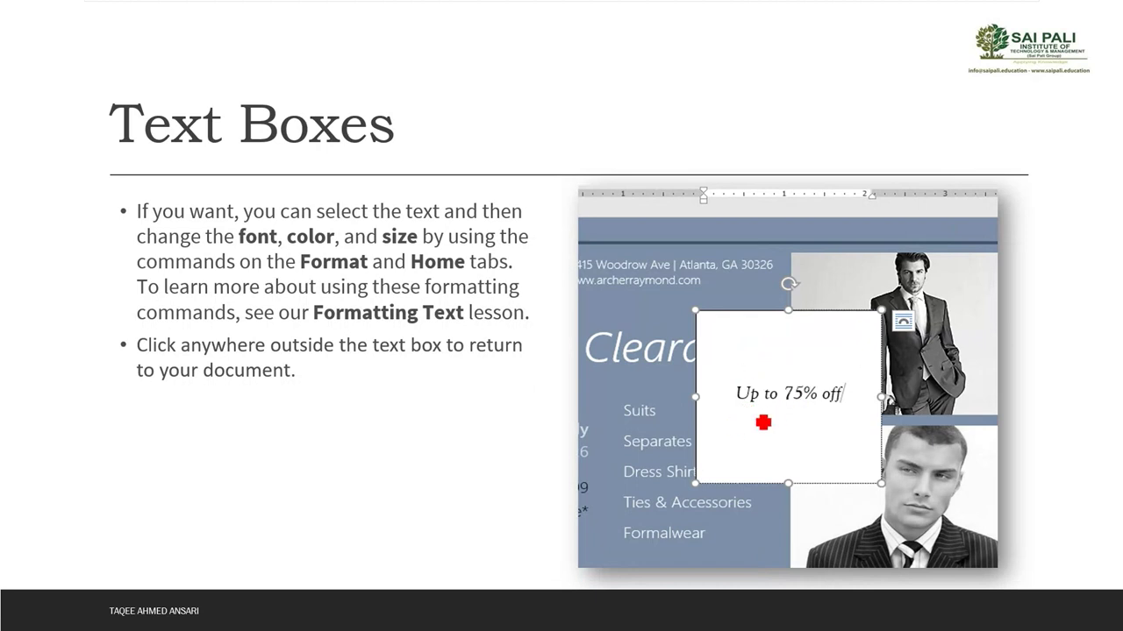
left_click_drag(731, 419, 860, 418)
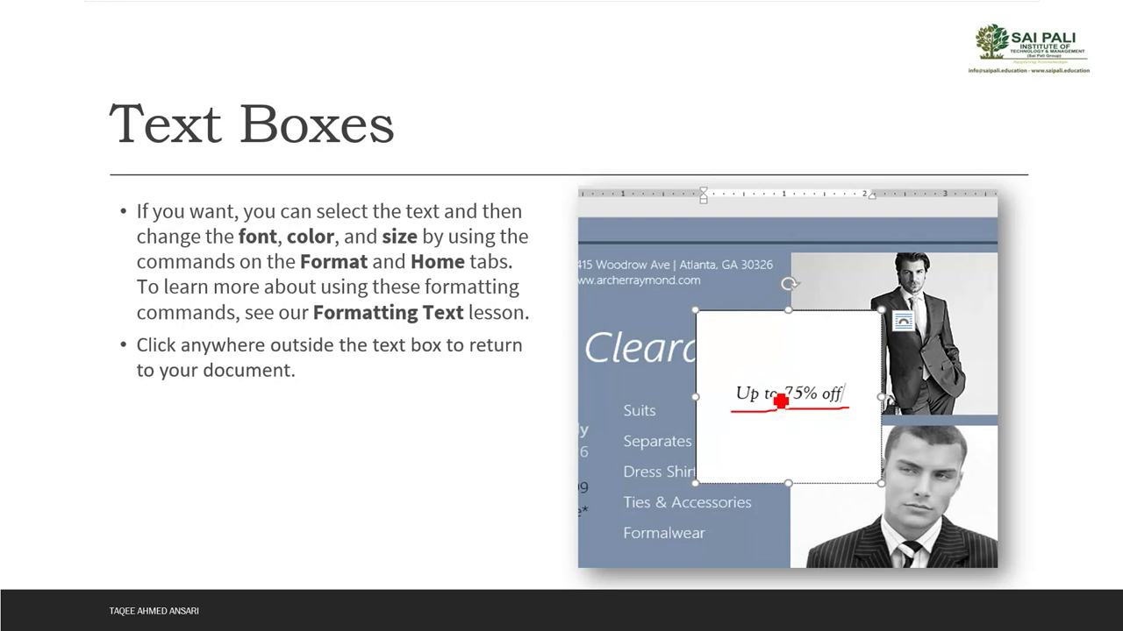
key("Right")
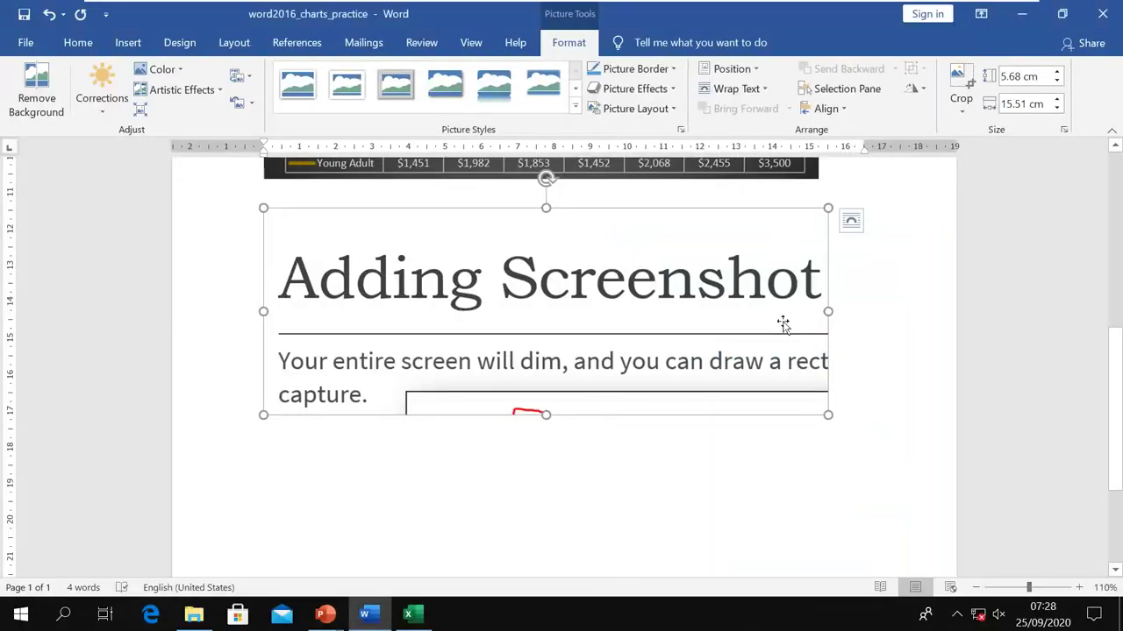
Add a page break in the empty space below the inserted screenshot to start a second page
scroll(787, 428, "down", 4)
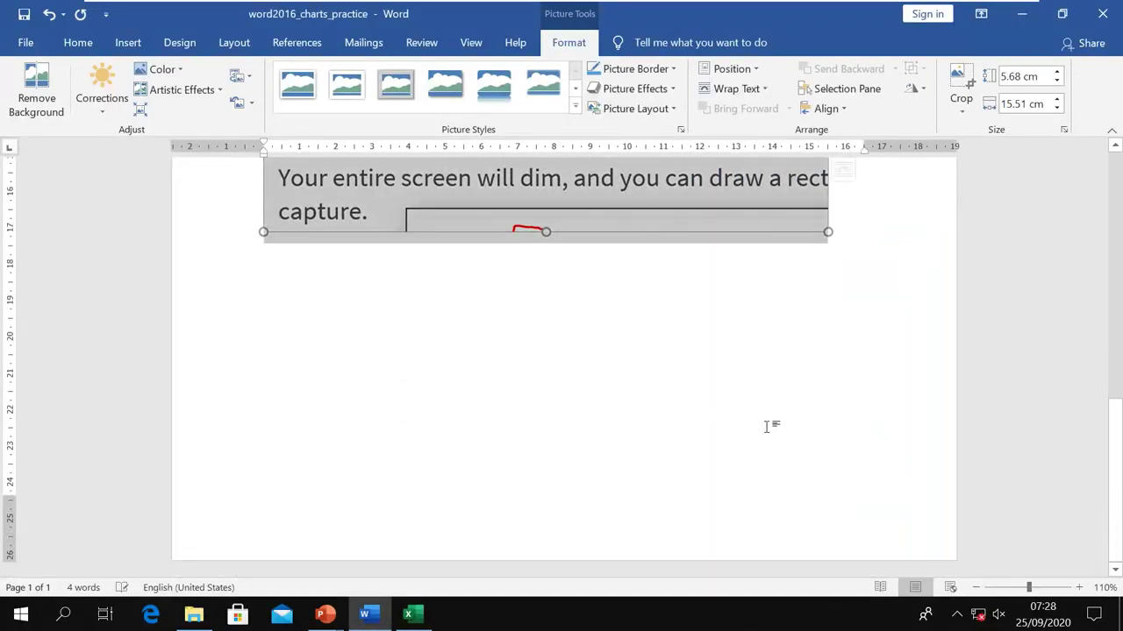
left_click(875, 262)
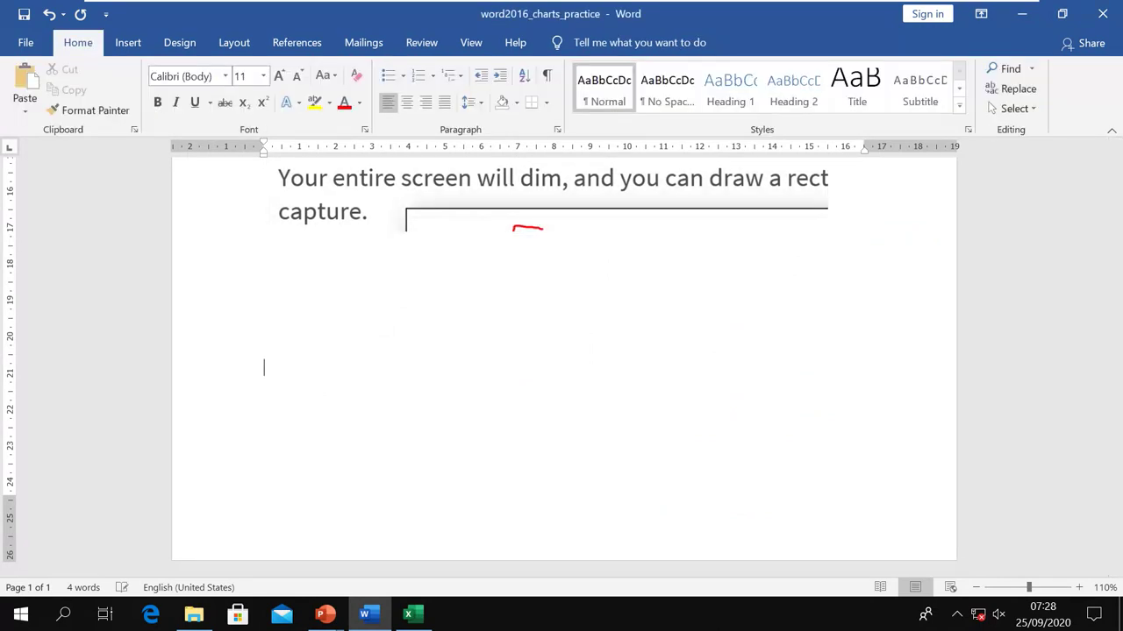
key("ctrl+Return")
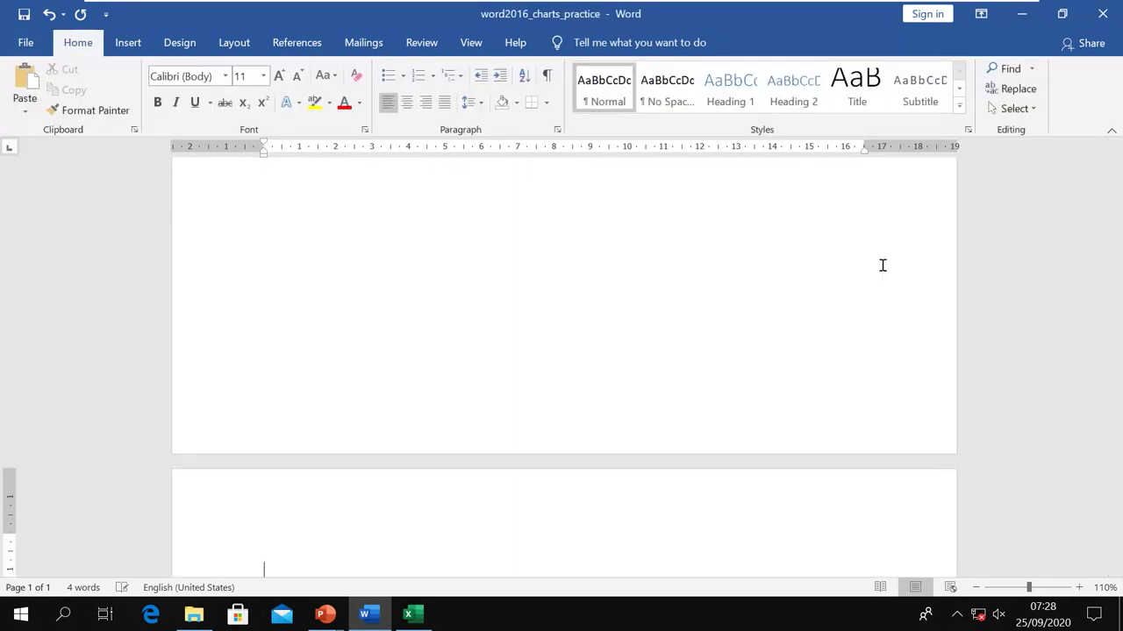
scroll(789, 296, "down", 5)
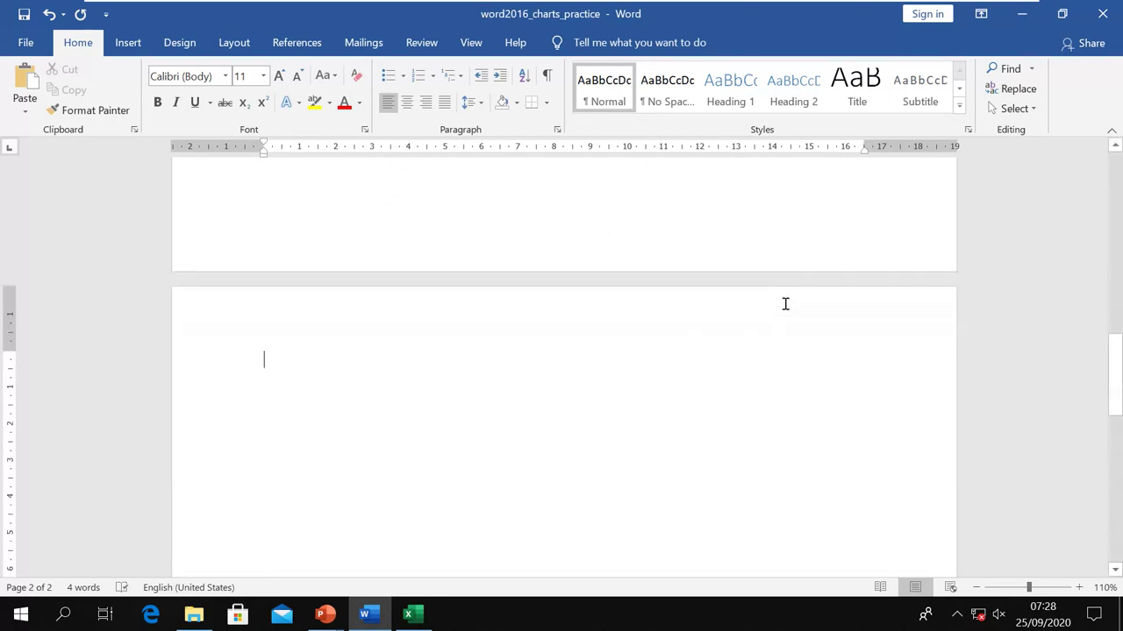
Insert the built-in Banded Sidebar text box on the blank second page
scroll(742, 304, "up", 3)
left_click(128, 42)
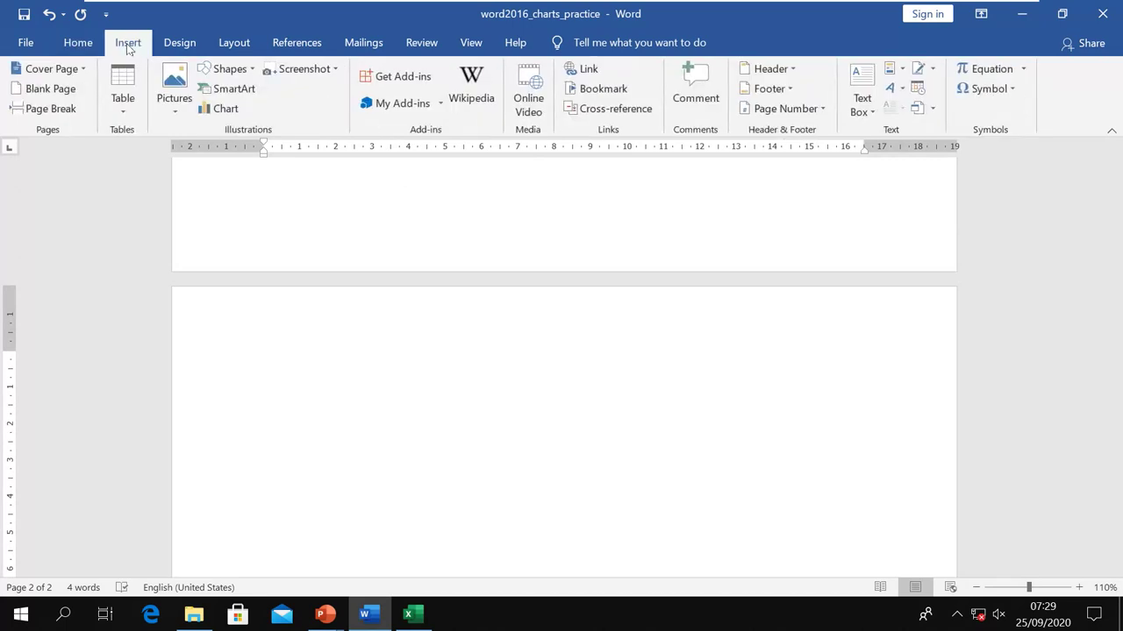
left_click(874, 114)
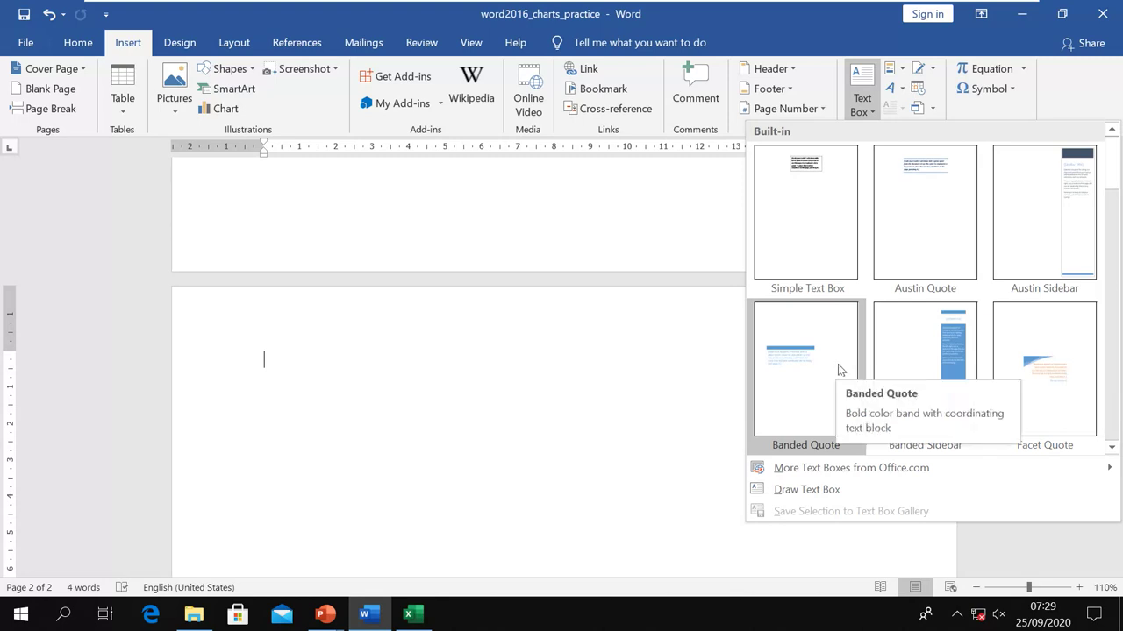
left_click(928, 342)
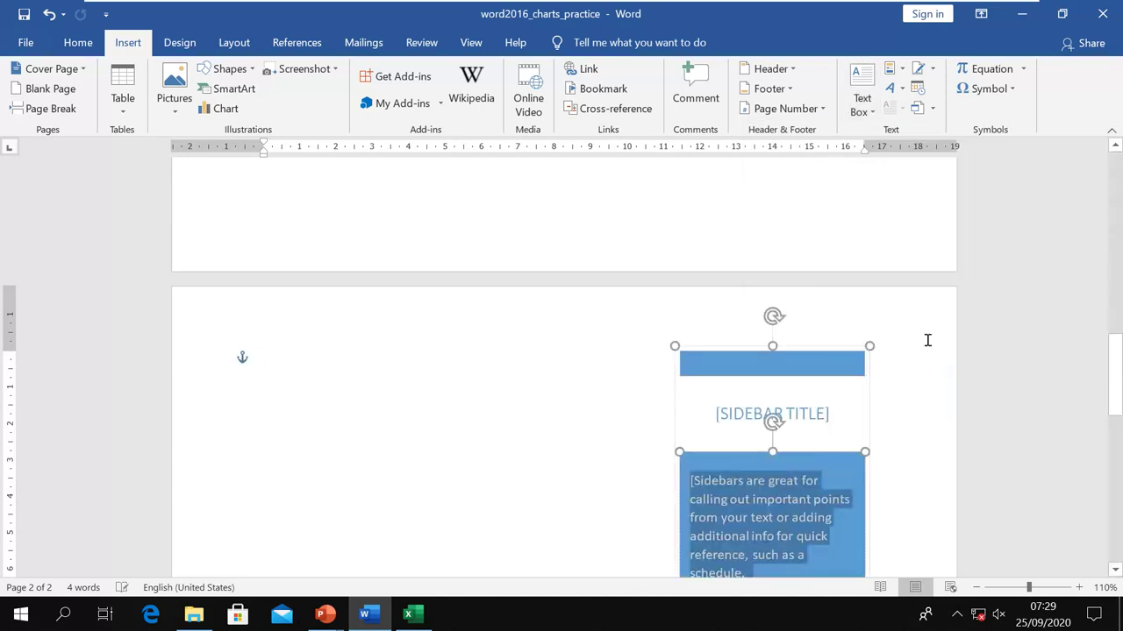
Look over the full length of the inserted sidebar and remove it from the second page
scroll(1059, 354, "down", 9)
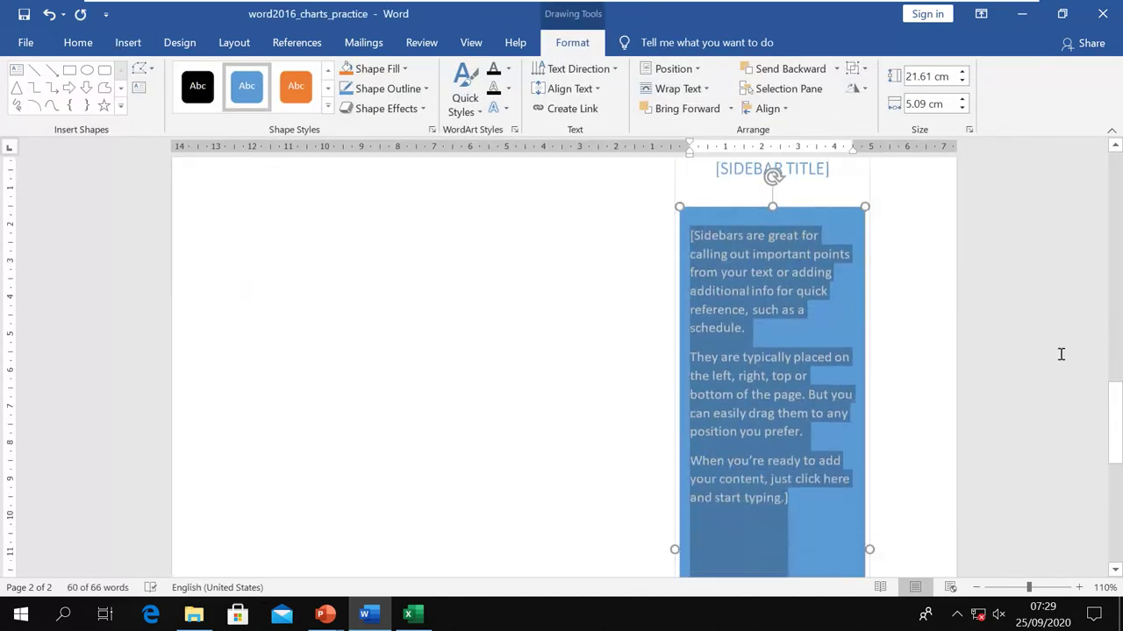
scroll(1061, 355, "down", 3)
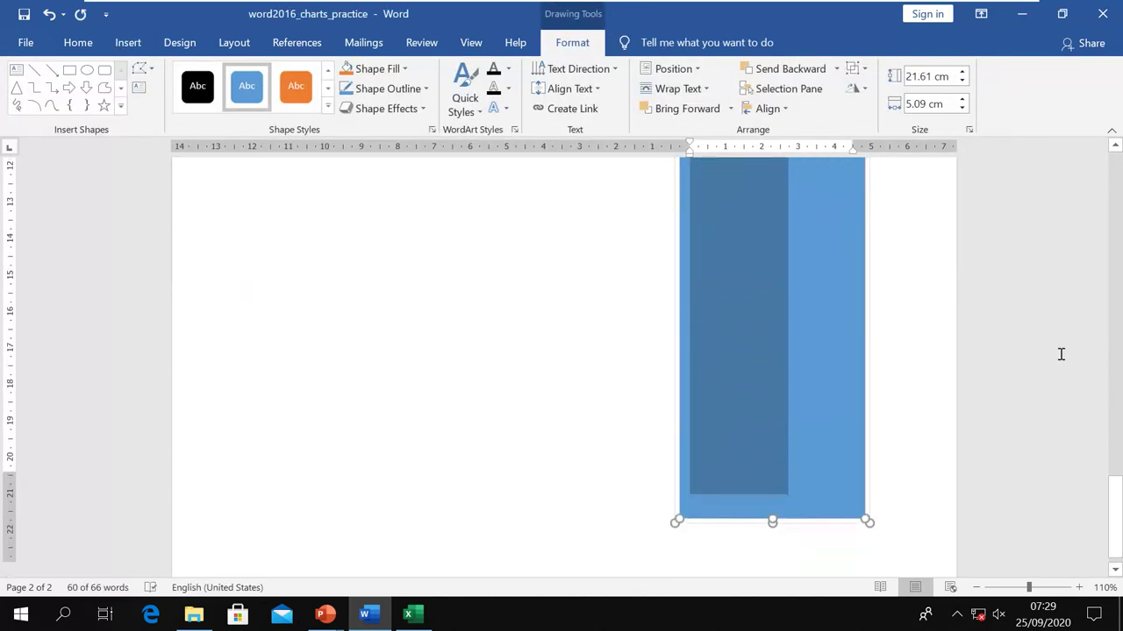
scroll(1060, 355, "up", 8)
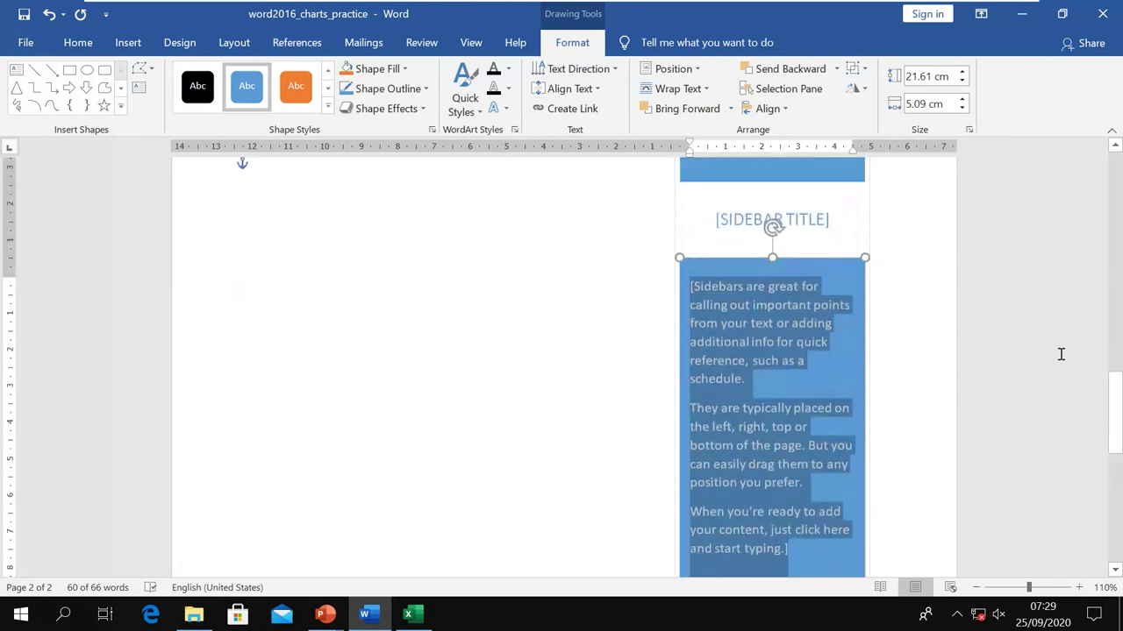
scroll(999, 389, "up", 4)
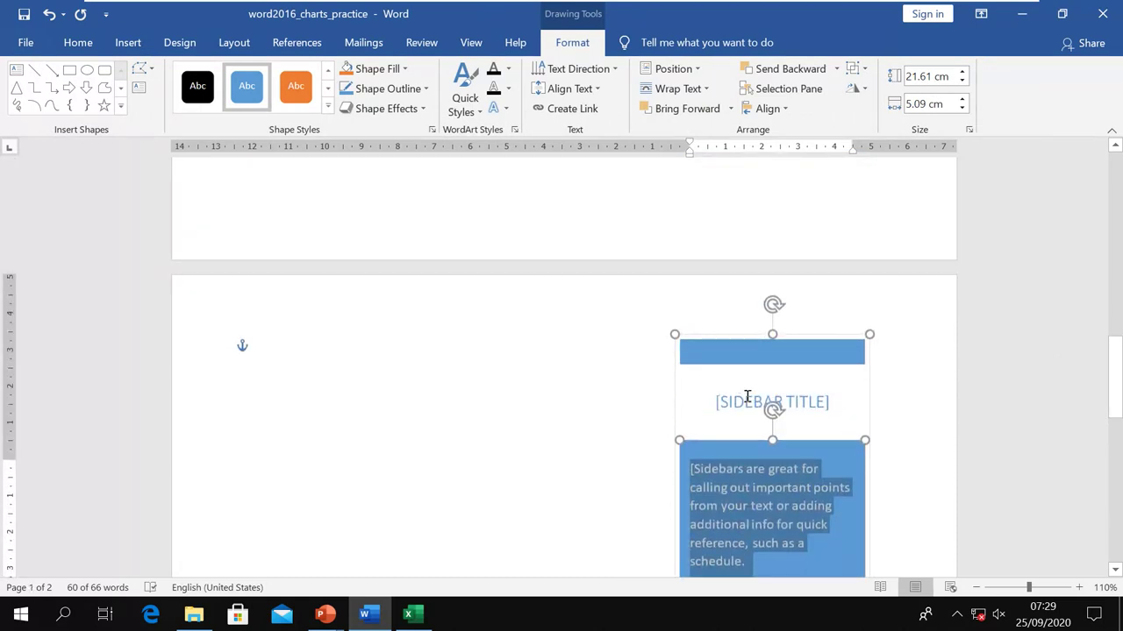
scroll(859, 409, "down", 3)
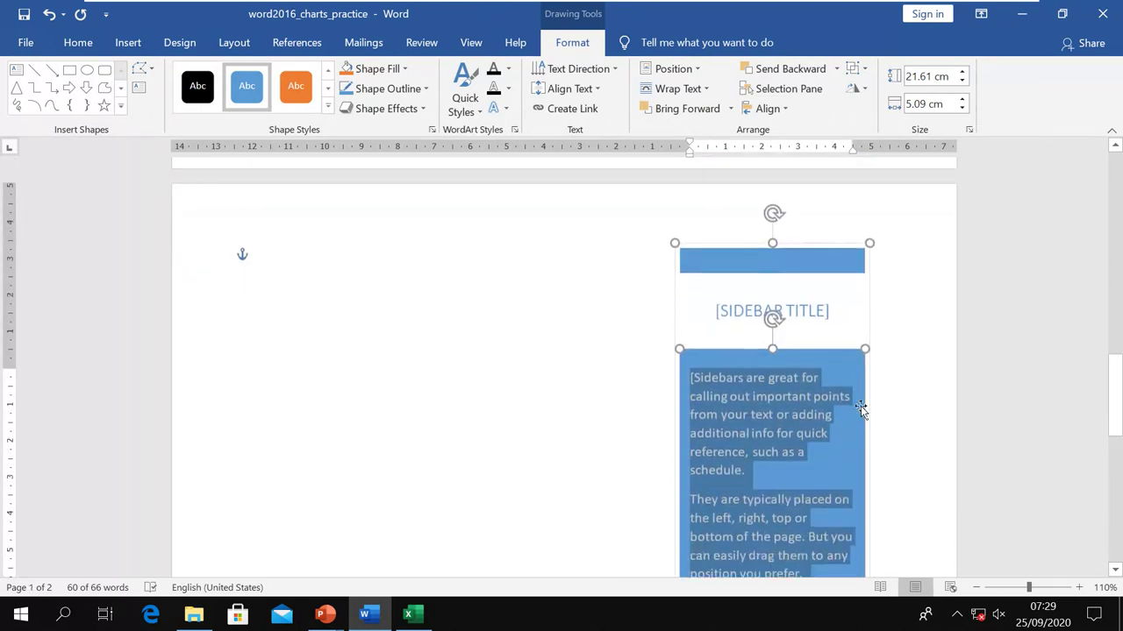
key("Delete")
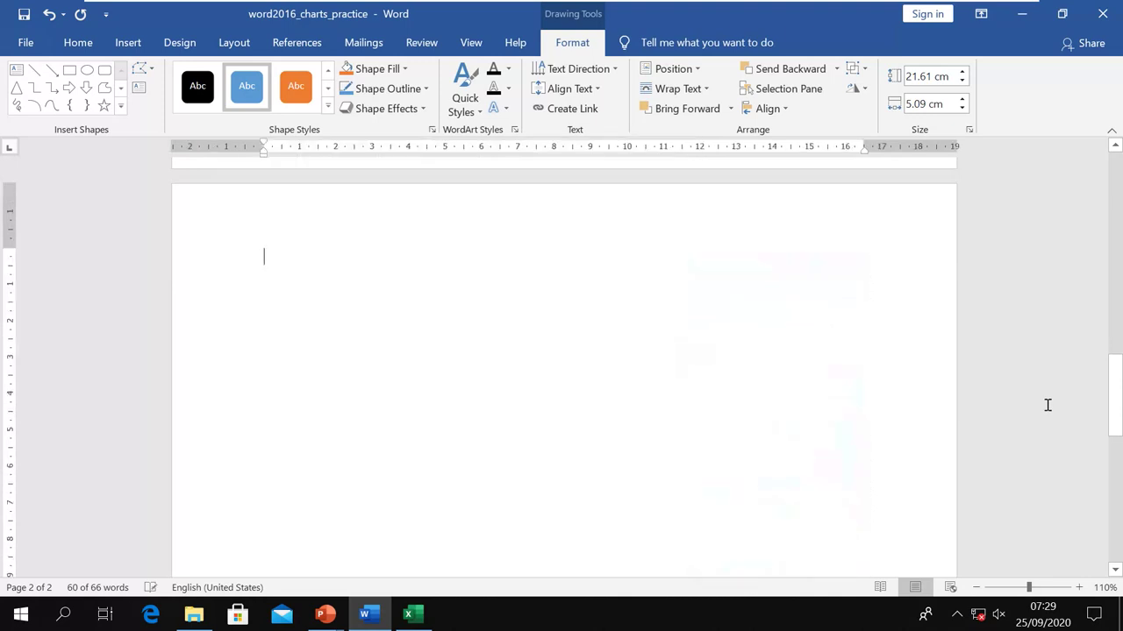
Draw a text box about 3.73 cm high and 5.32 cm wide at the top of the second page and enter "MS Office"
left_click(128, 42)
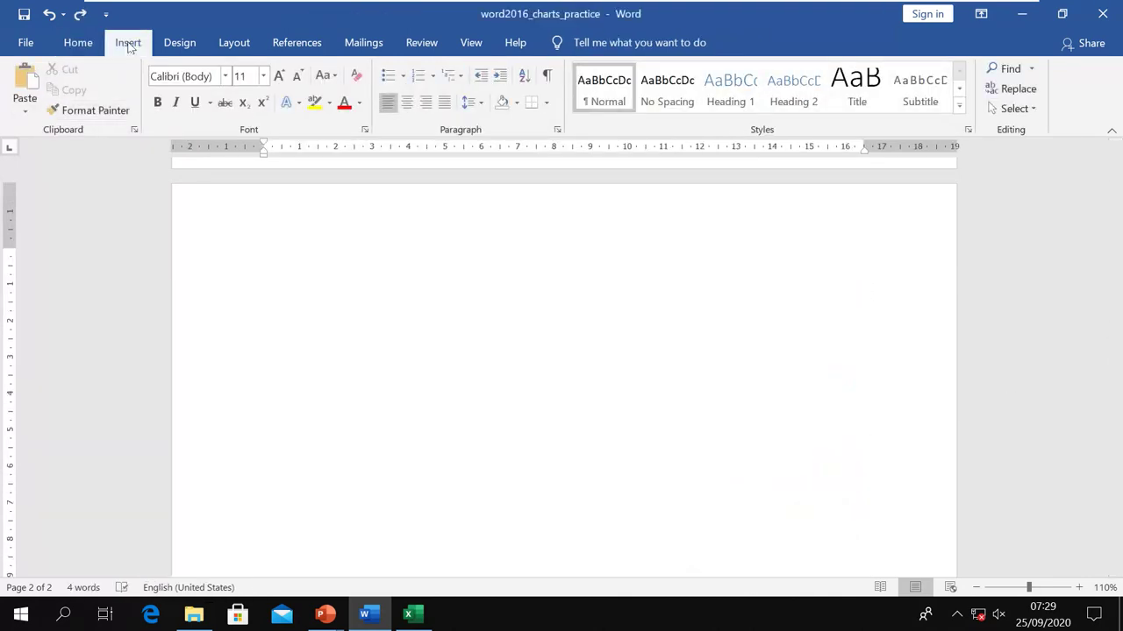
left_click(862, 99)
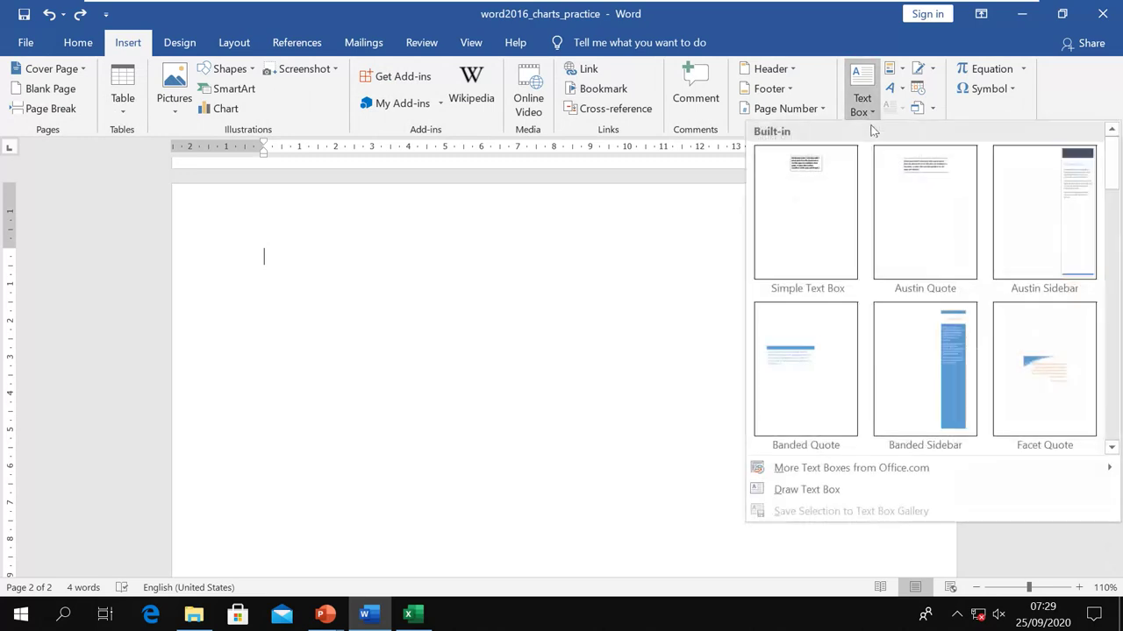
left_click(804, 489)
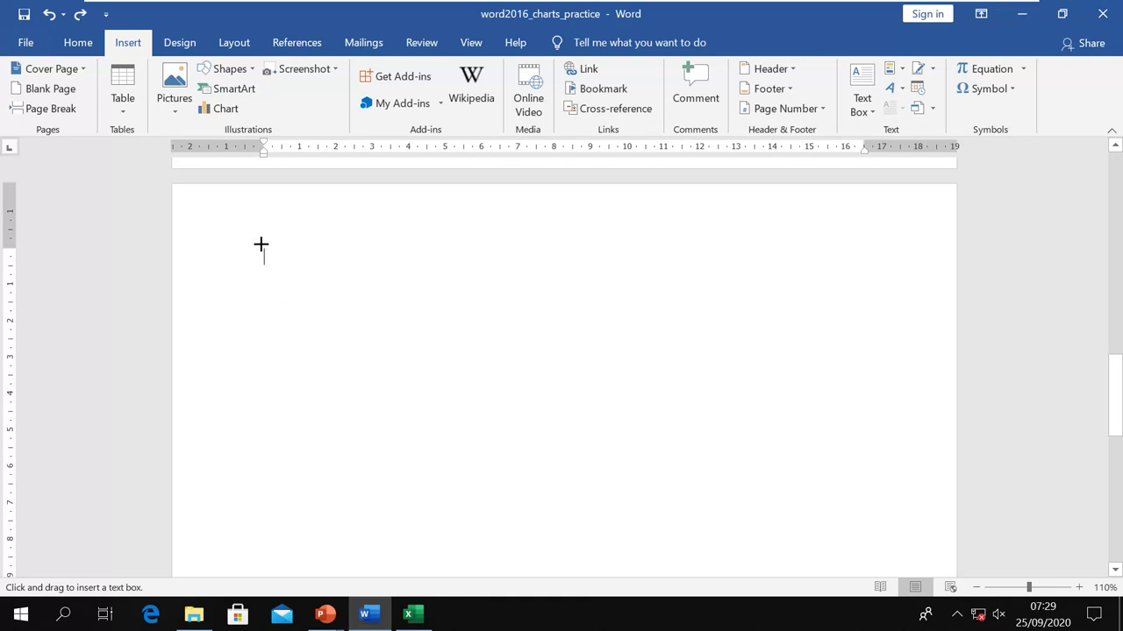
mouse_move(262, 245)
left_mouse_down()
mouse_move(269, 388)
mouse_move(348, 444)
mouse_move(646, 466)
mouse_move(567, 479)
mouse_move(567, 452)
mouse_move(534, 407)
mouse_move(457, 382)
left_mouse_up()
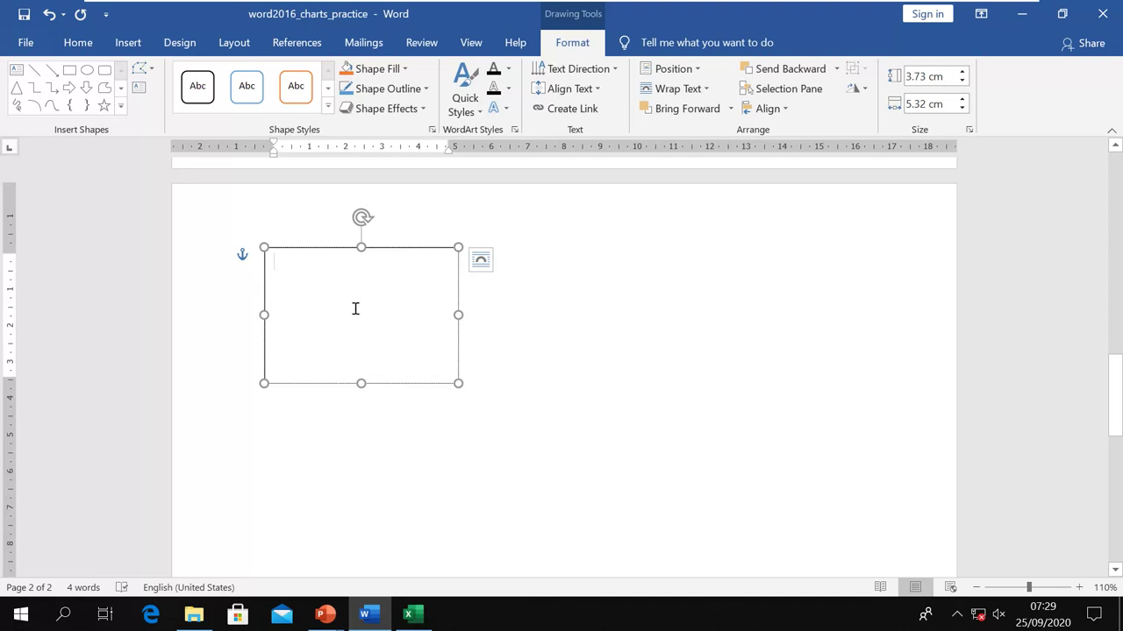
type("M")
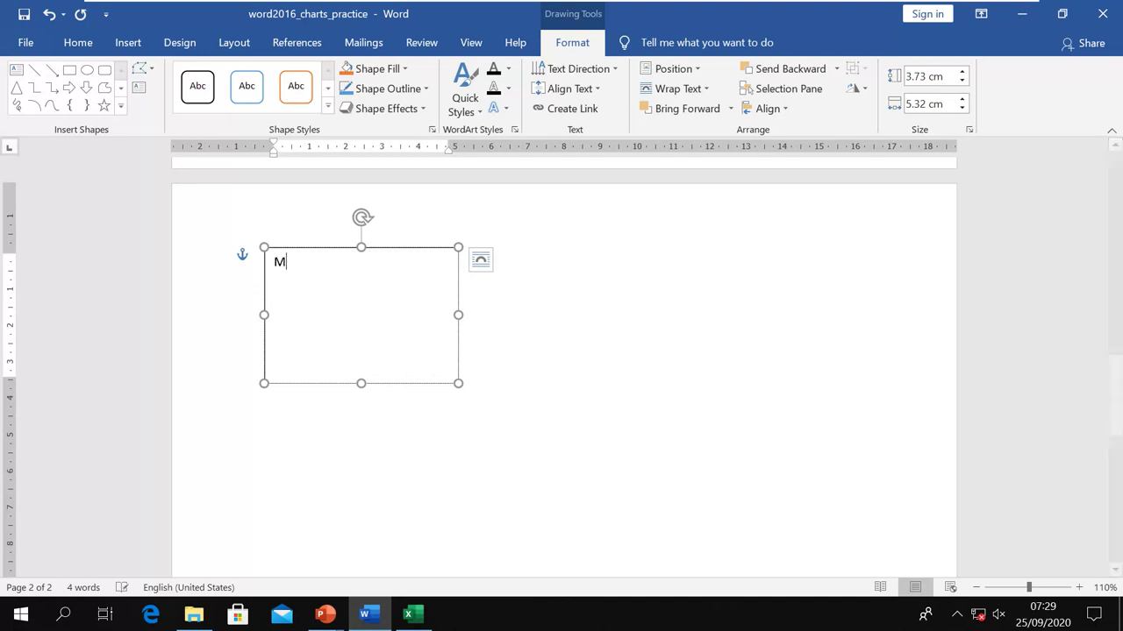
type("S Office")
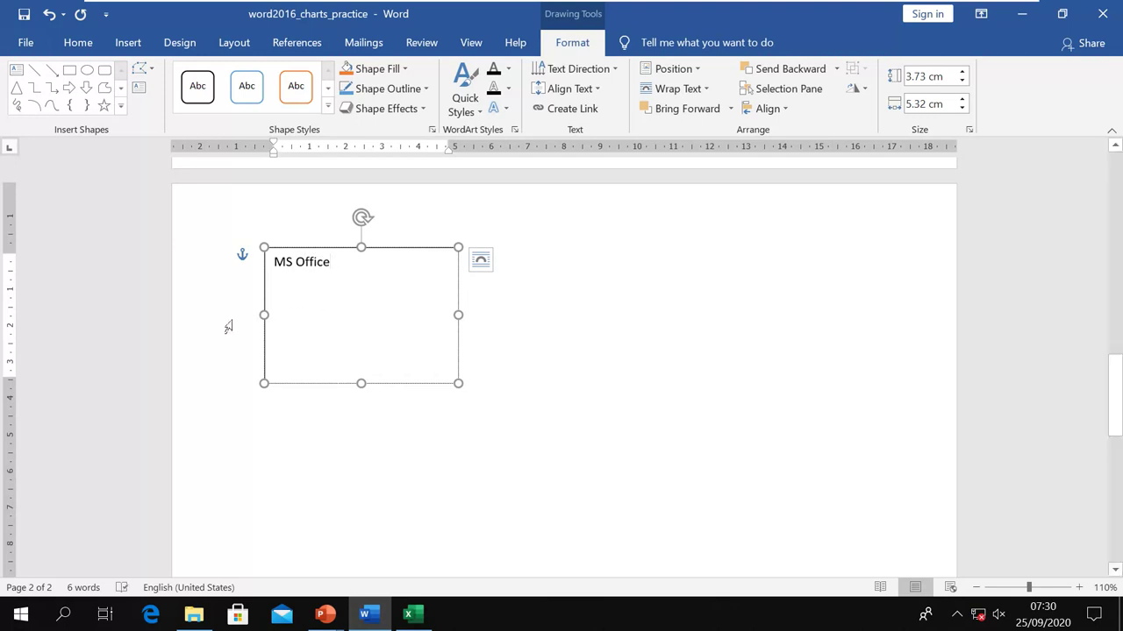
Format the "MS Office" text in the text box with the Bernard MT Condensed font at size 36
left_click_drag(281, 263, 328, 271)
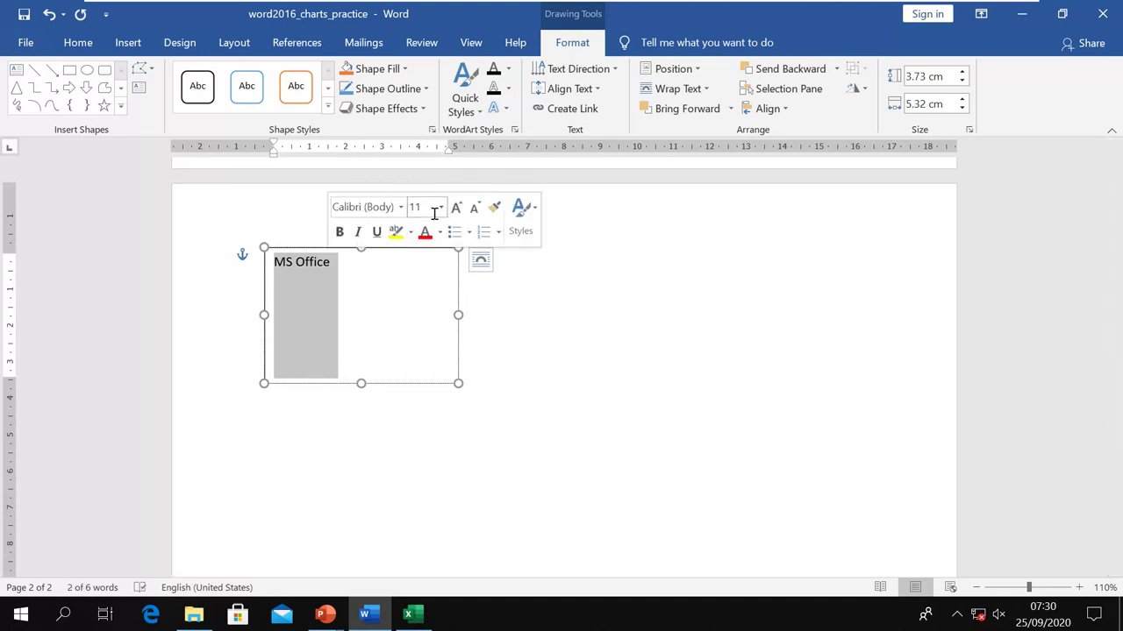
left_click(69, 47)
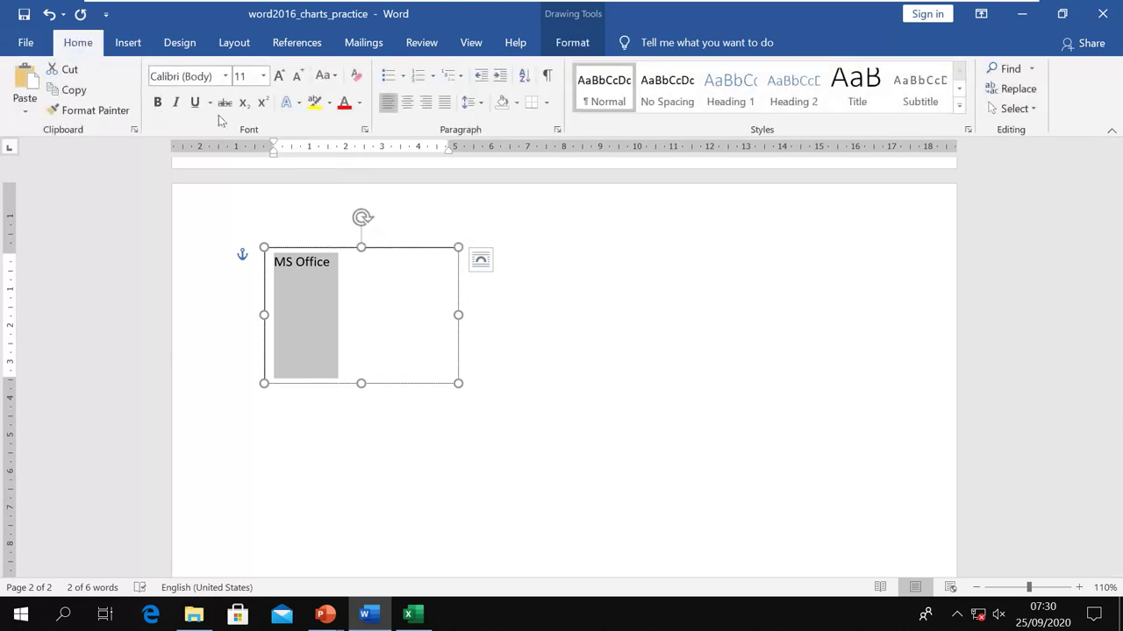
left_click(225, 76)
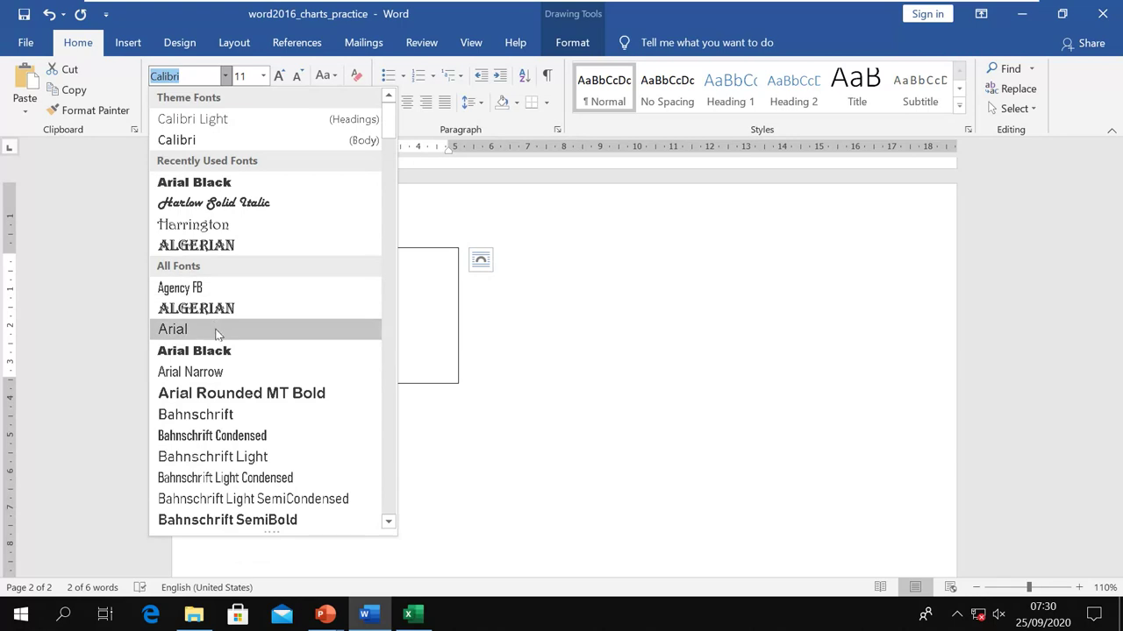
scroll(217, 332, "down", 5)
scroll(219, 337, "down", 3)
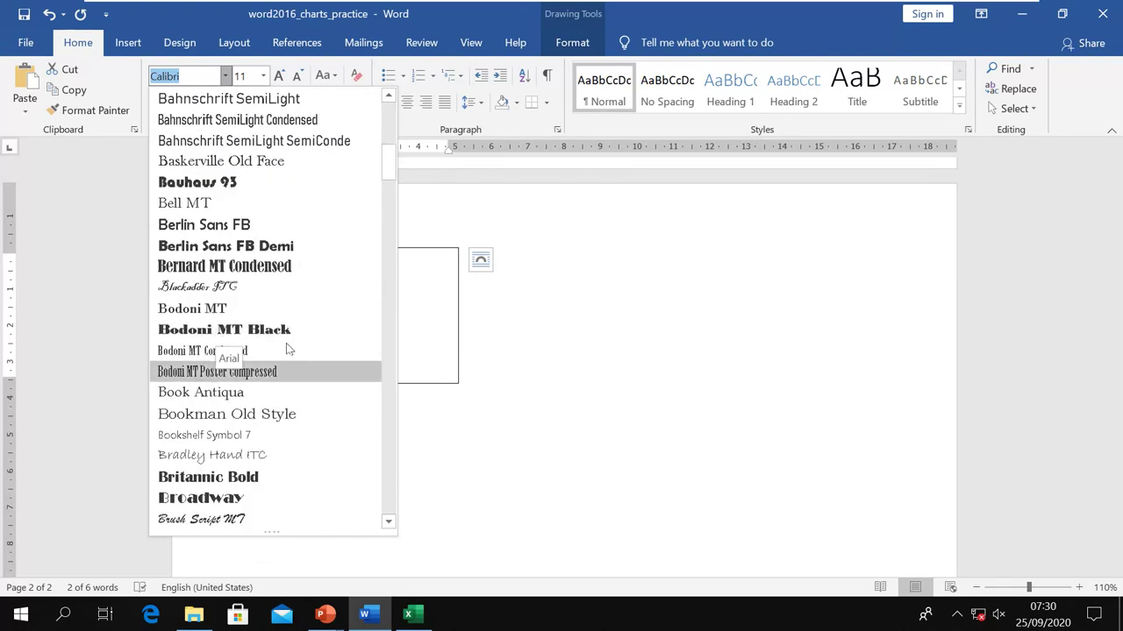
scroll(224, 430, "down", 1)
scroll(224, 433, "down", 2)
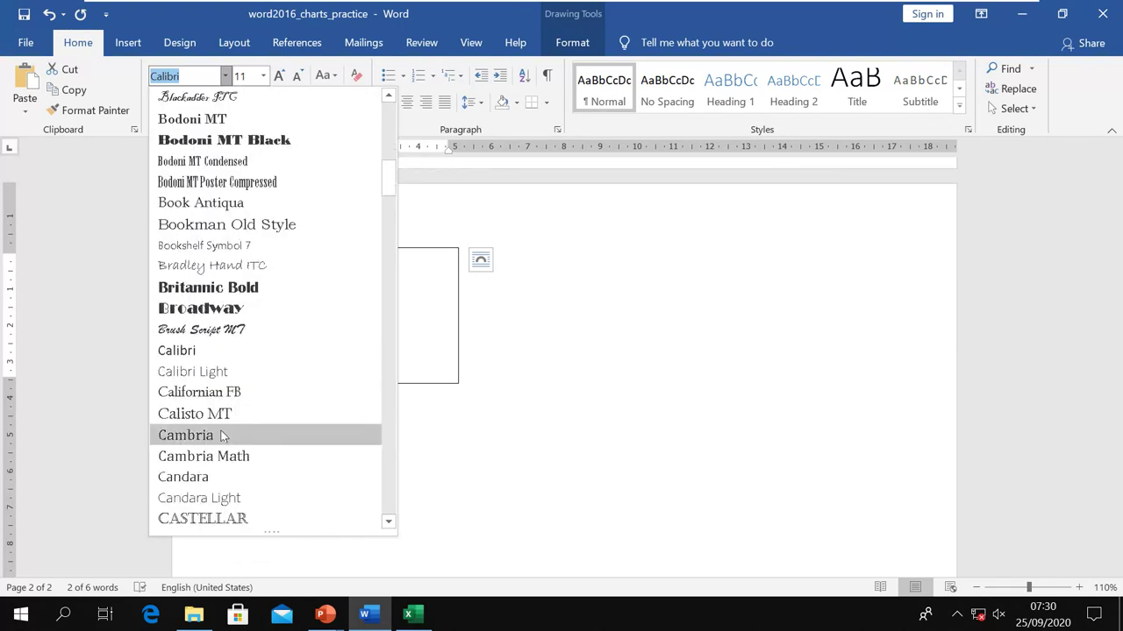
scroll(222, 436, "down", 1)
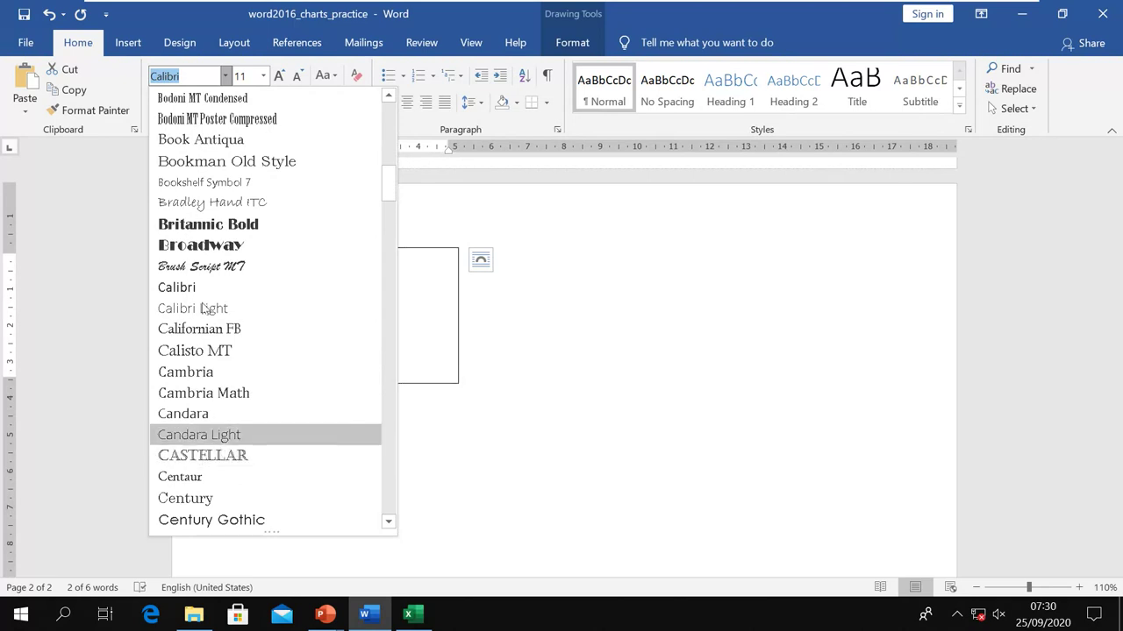
scroll(206, 232, "up", 3)
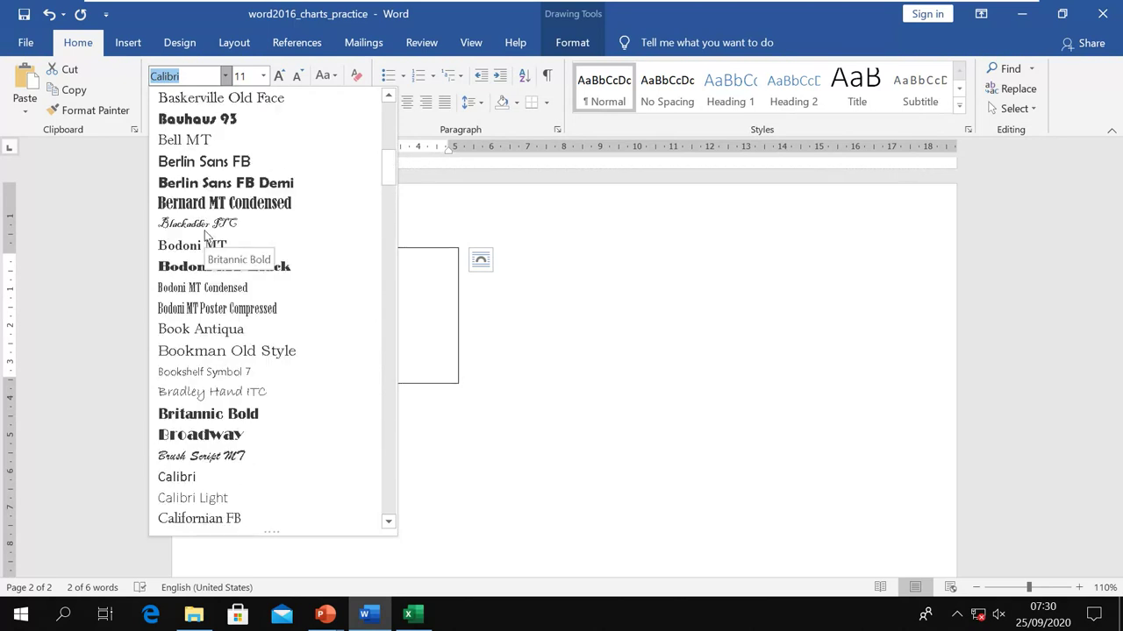
left_click(227, 202)
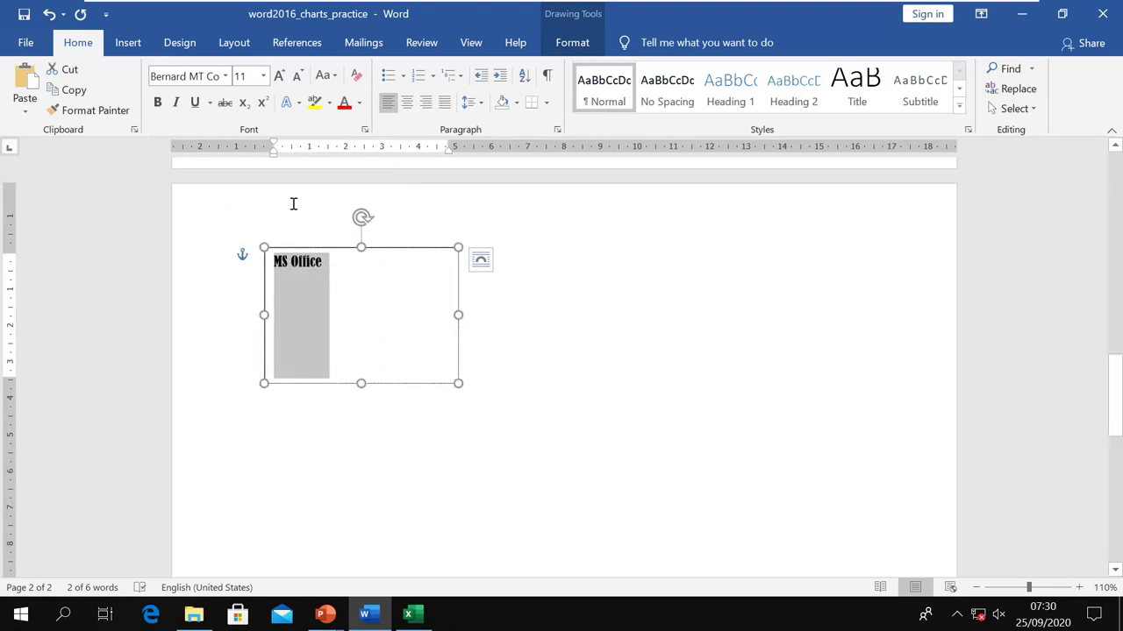
left_click(263, 77)
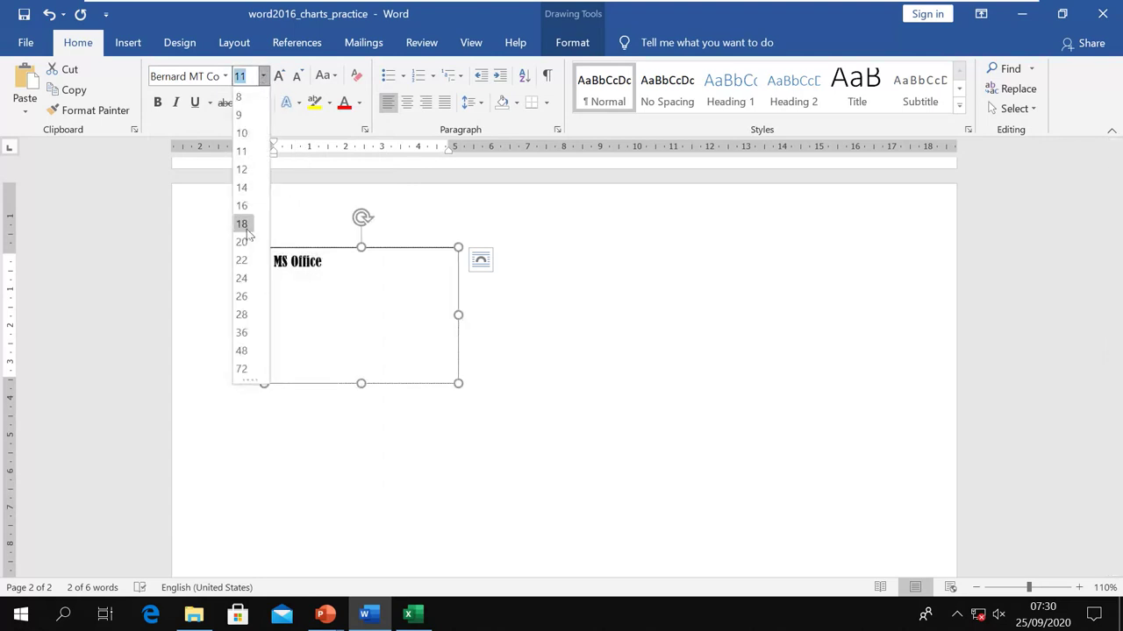
left_click(246, 335)
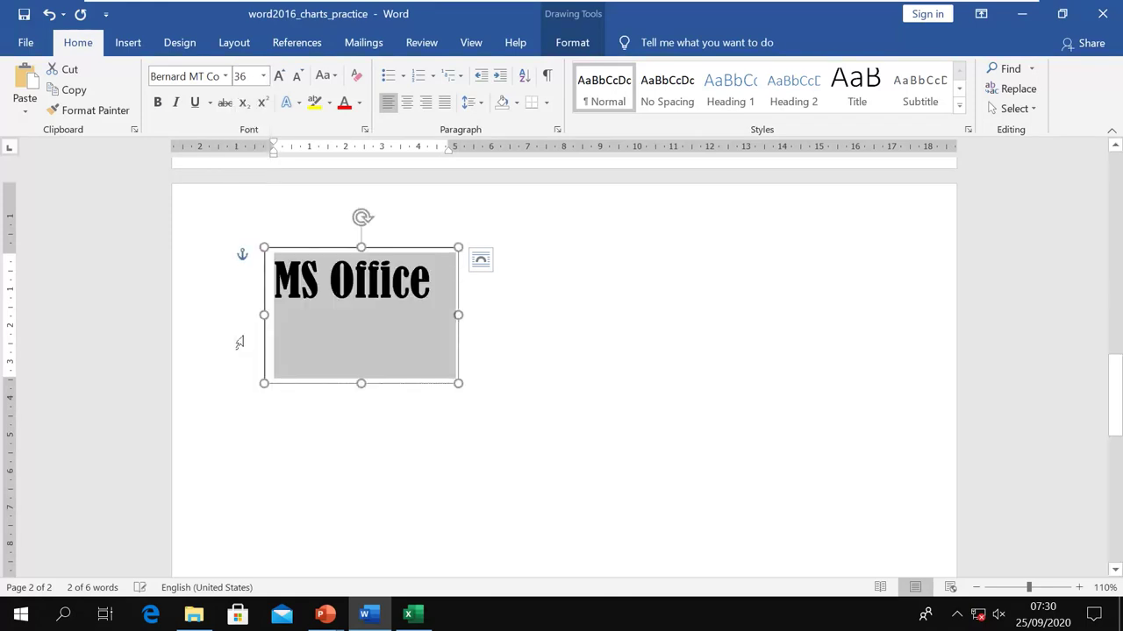
Try bold, italic and underline formatting on the "MS Office" text
left_click(156, 104)
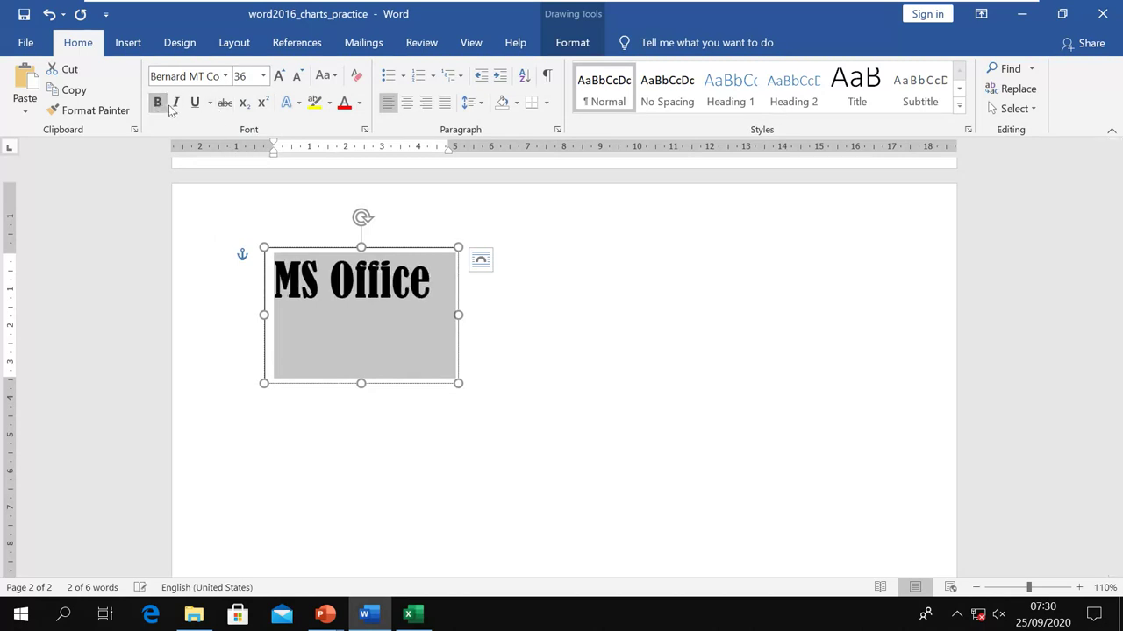
left_click(175, 102)
left_click(174, 105)
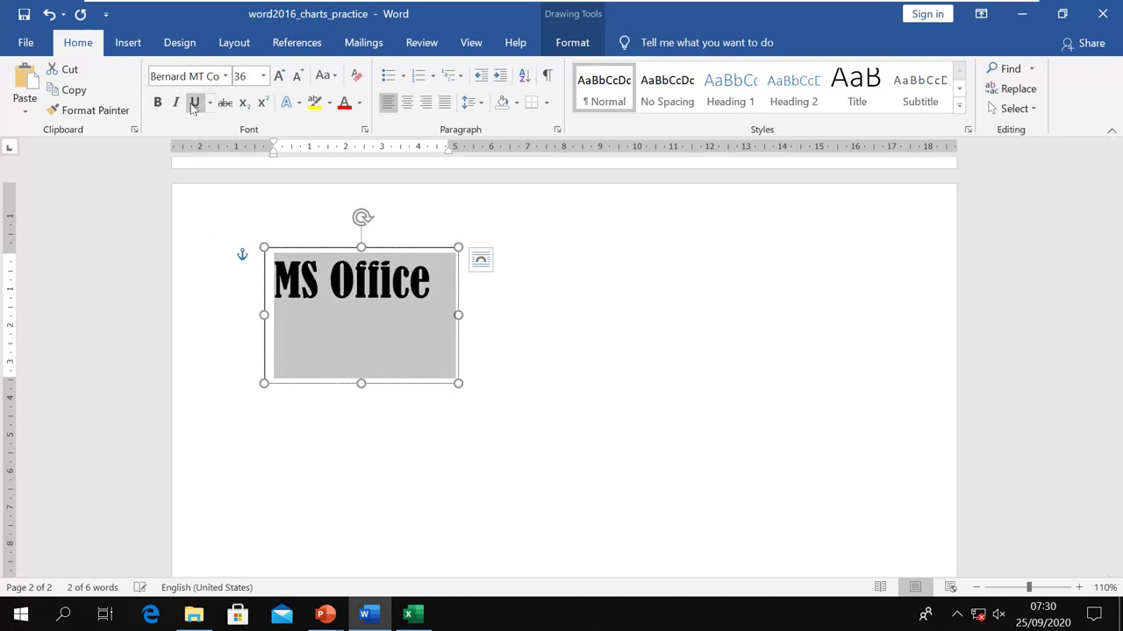
left_click(193, 102)
left_click(194, 102)
Color the "MS Office" text dark orange and apply the blue gradient text effect with a reflection to it
left_click(359, 103)
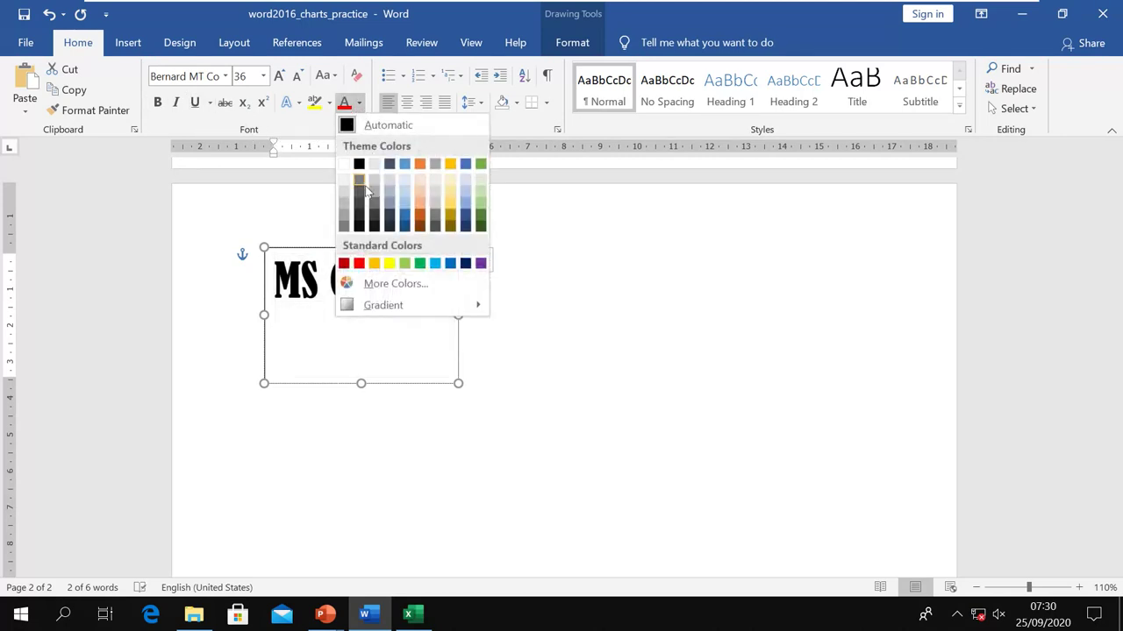
left_click(421, 216)
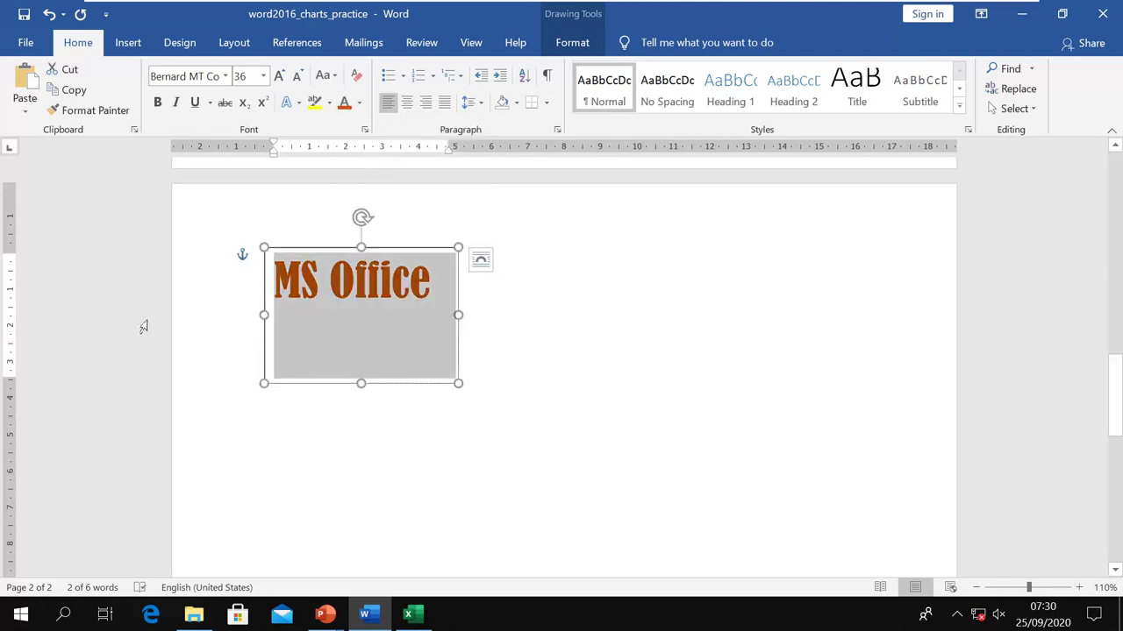
left_click(295, 105)
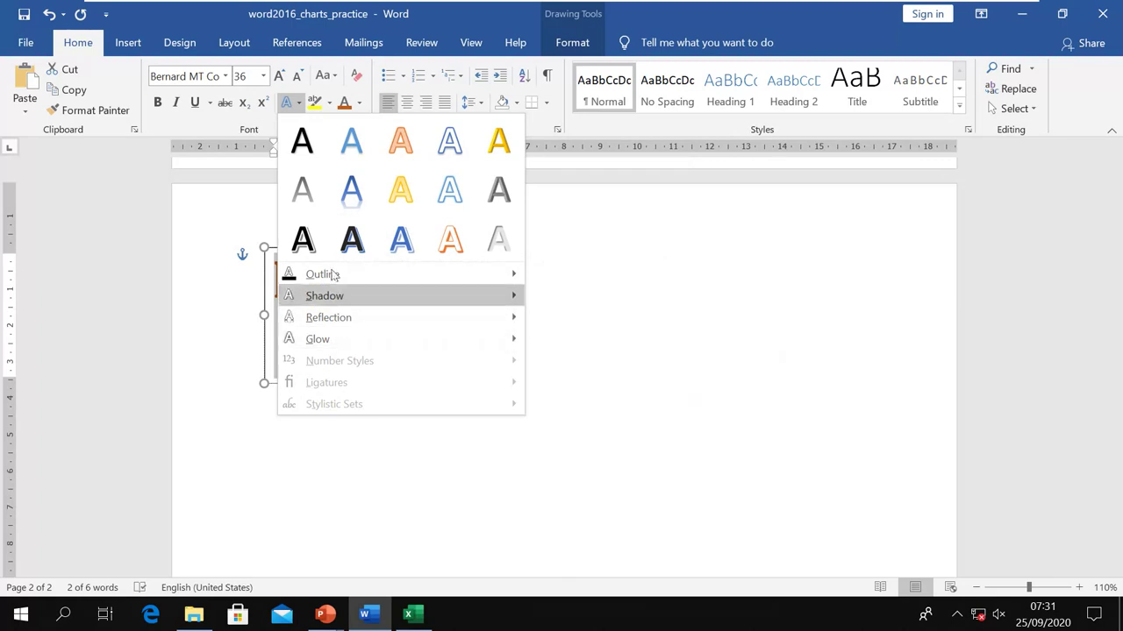
left_click(354, 193)
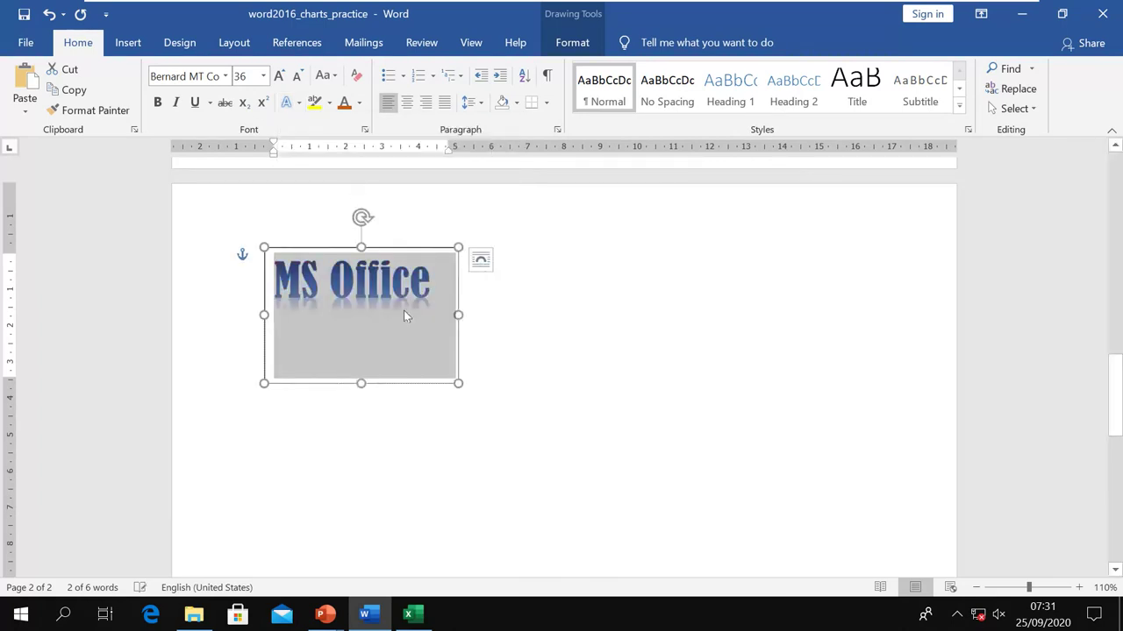
left_click(543, 326)
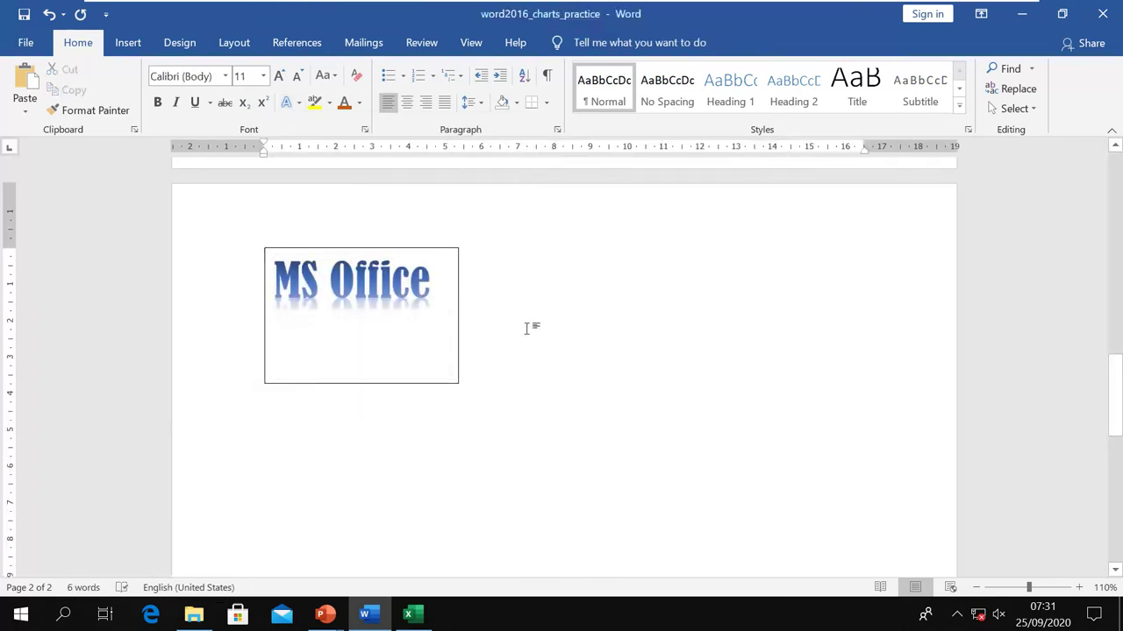
left_click(370, 304)
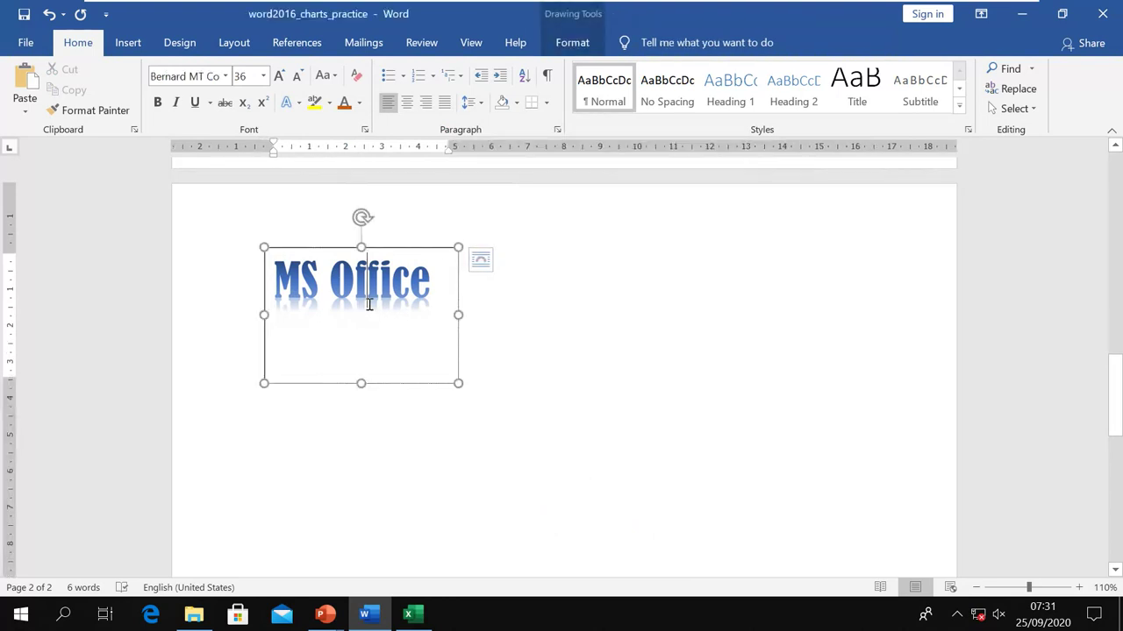
left_click(516, 339)
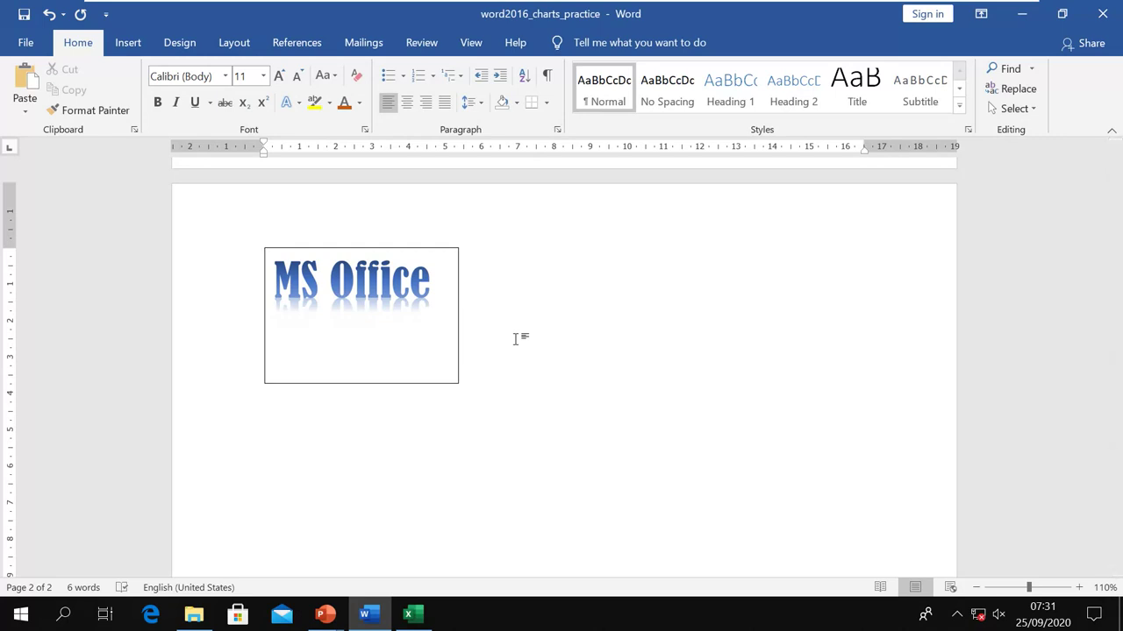
key("alt+Tab")
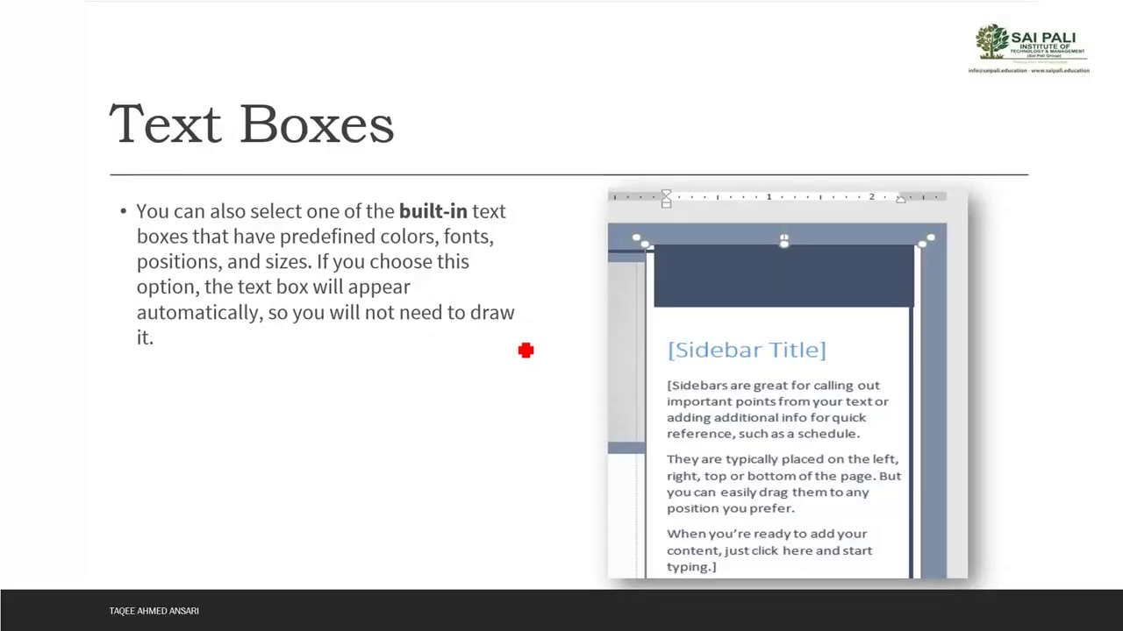
left_click(525, 350)
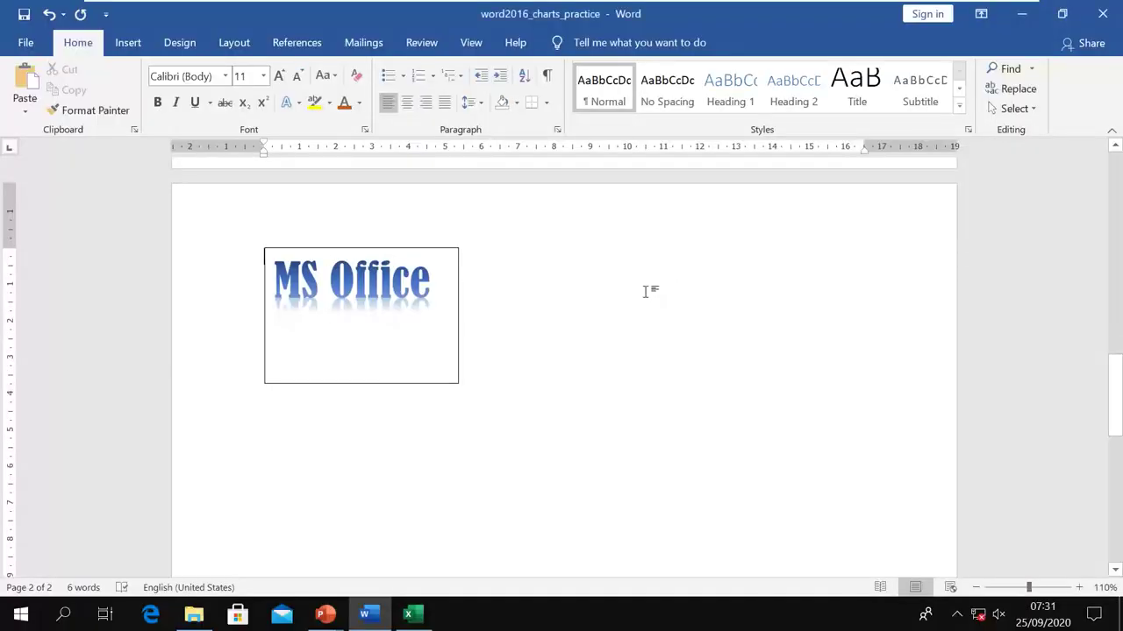
Move the "MS Office" text box to the lower right of the first page and back toward the second page
left_click(330, 311)
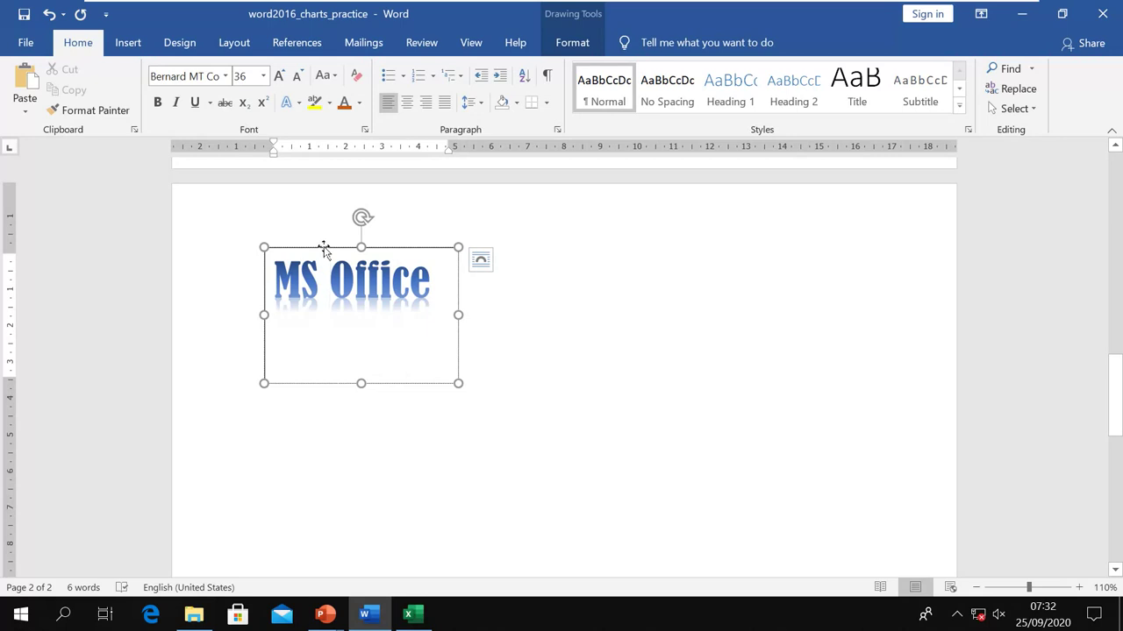
left_click_drag(324, 249, 394, 42)
left_click_drag(448, 166, 792, 121)
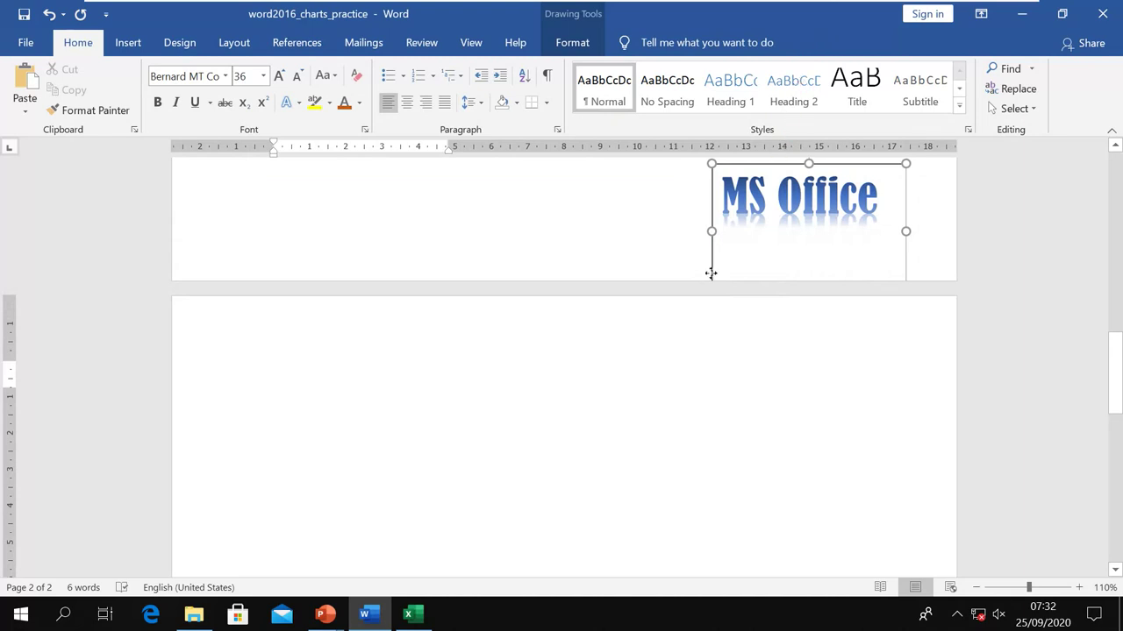
left_click_drag(710, 273, 431, 362)
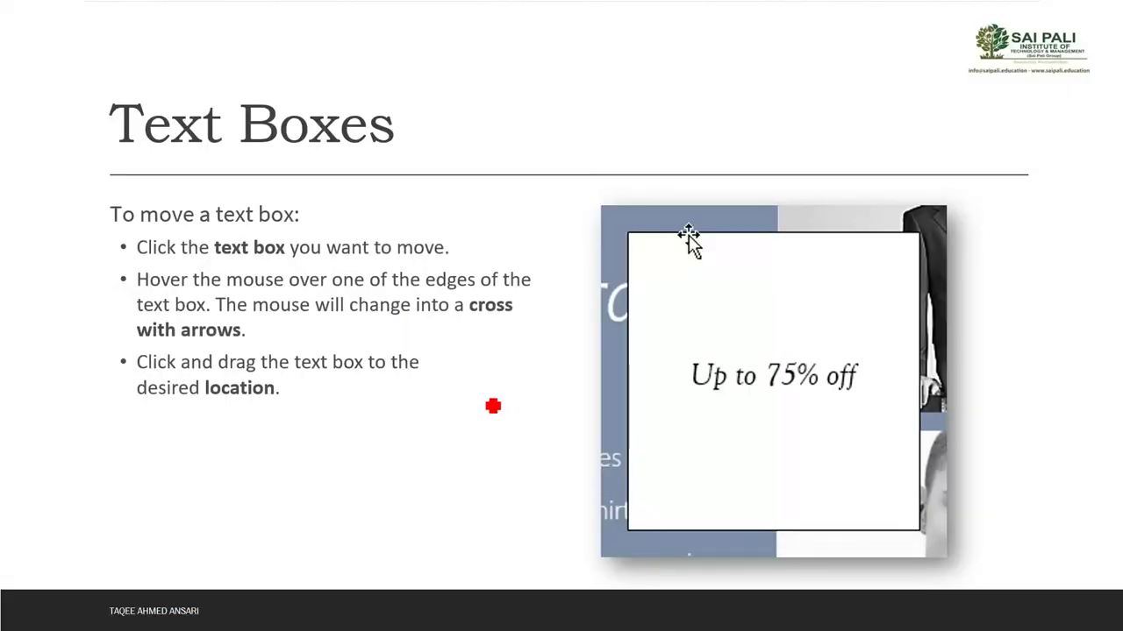
key("Right")
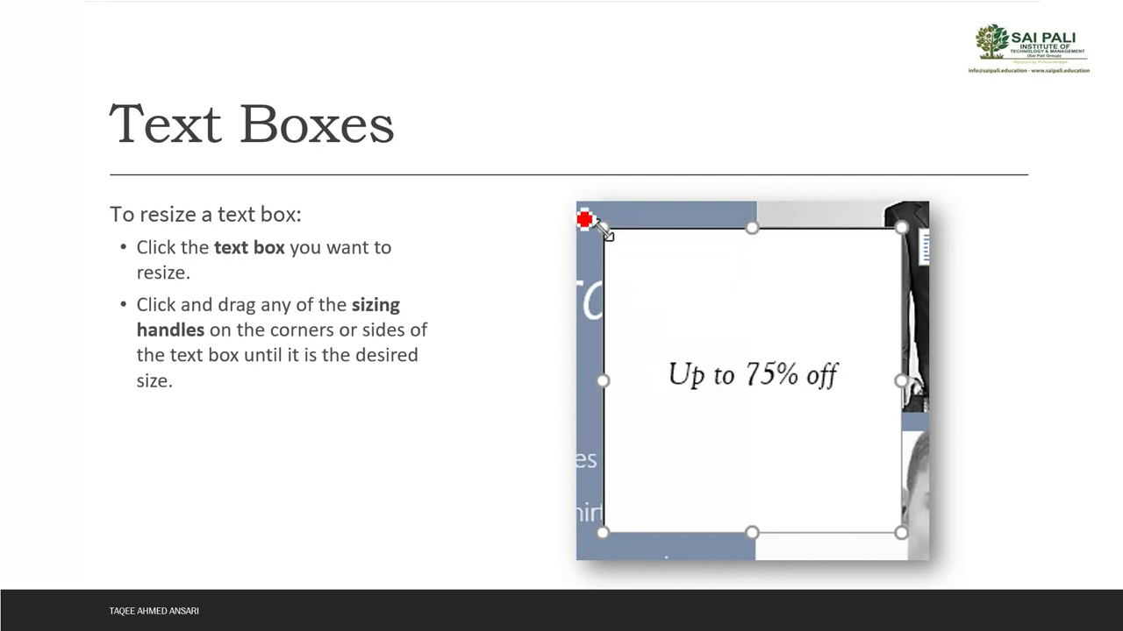
mouse_move(585, 218)
left_mouse_down()
mouse_move(641, 225)
mouse_move(605, 253)
mouse_move(601, 218)
left_mouse_up()
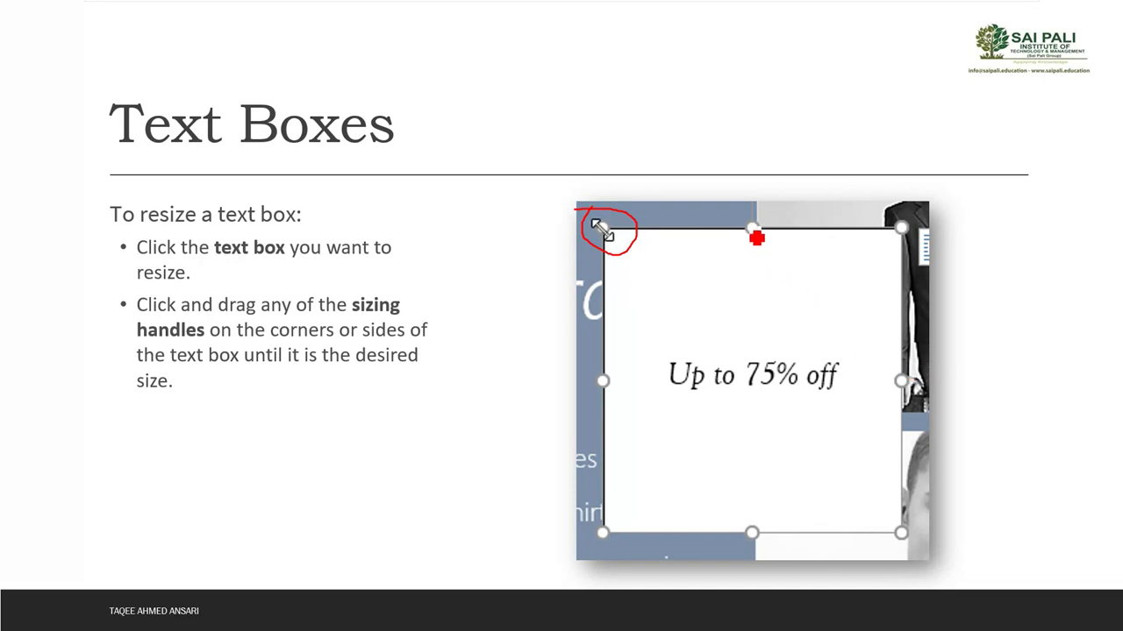
mouse_move(756, 238)
left_mouse_down()
mouse_move(759, 222)
mouse_move(765, 248)
left_mouse_up()
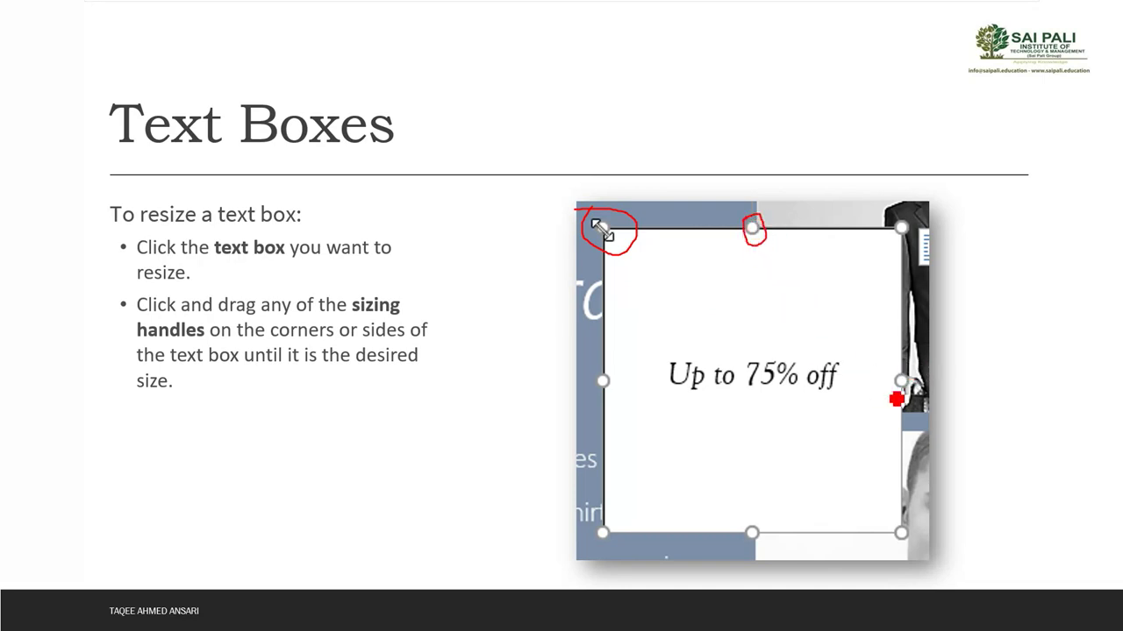
mouse_move(893, 366)
left_mouse_down()
mouse_move(922, 385)
mouse_move(890, 383)
mouse_move(895, 366)
left_mouse_up()
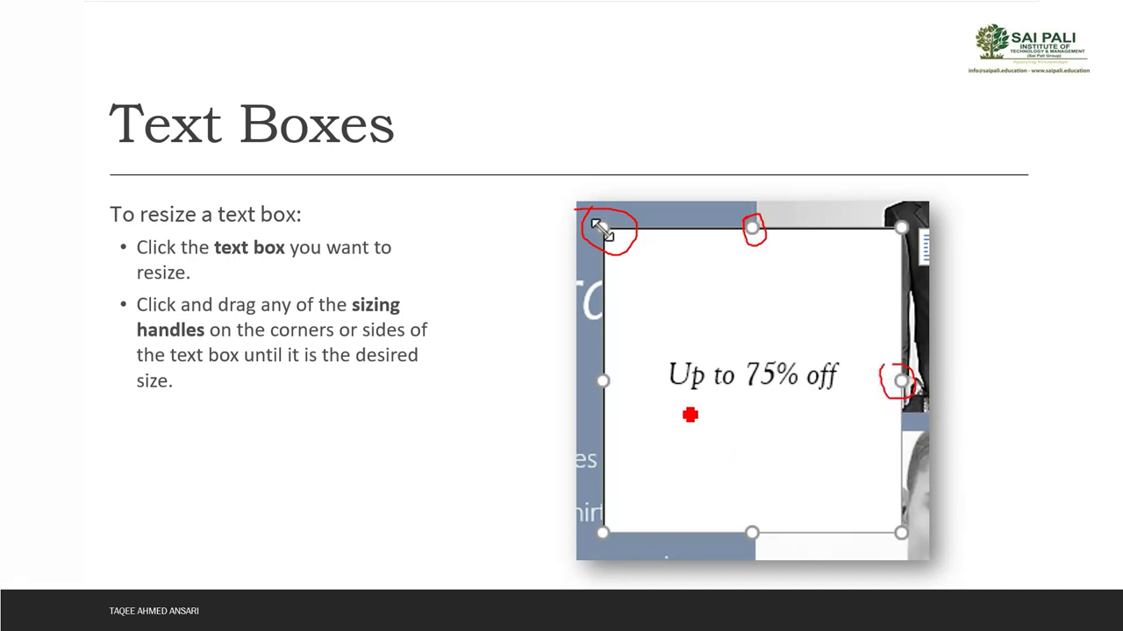
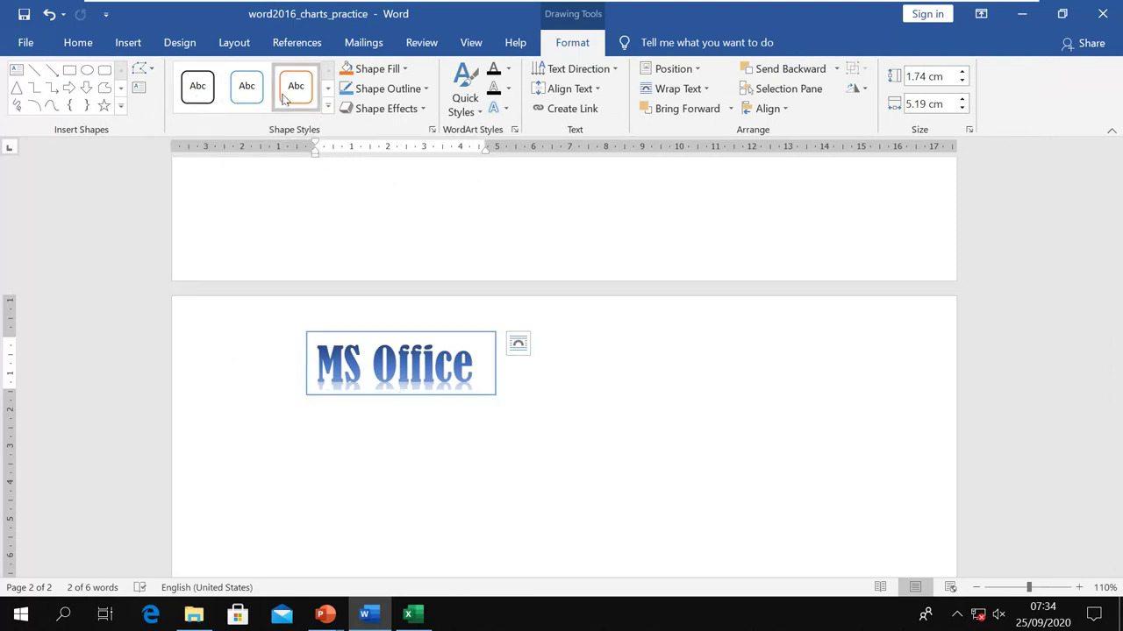
Move the "MS Office" text box to the upper right area of the second page
left_click(327, 106)
left_click(741, 303)
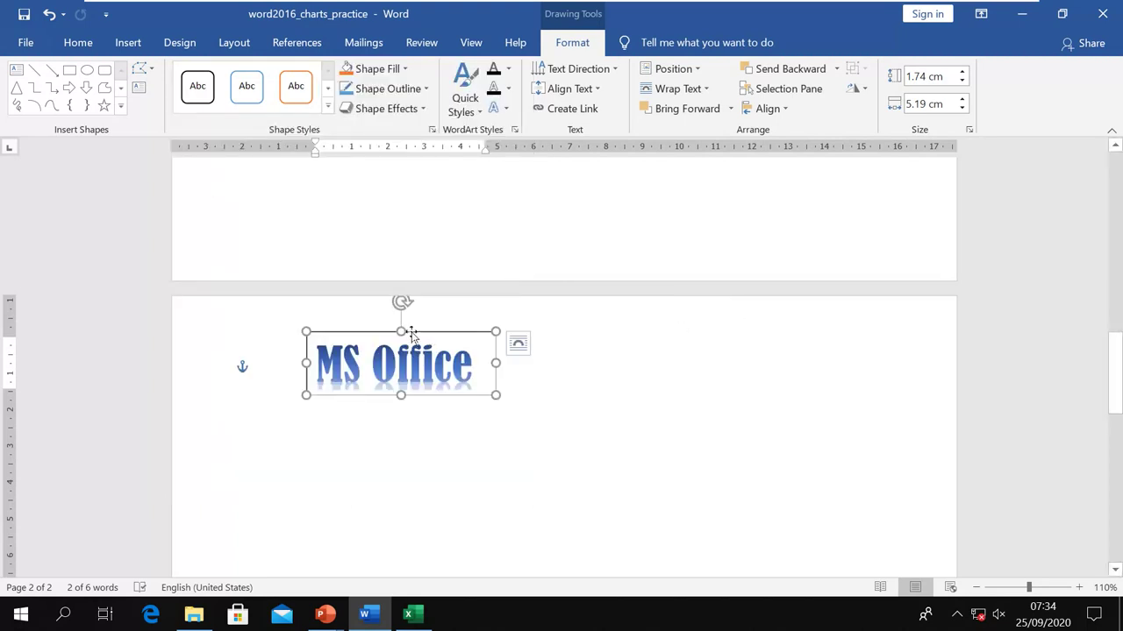
left_click_drag(410, 337, 789, 355)
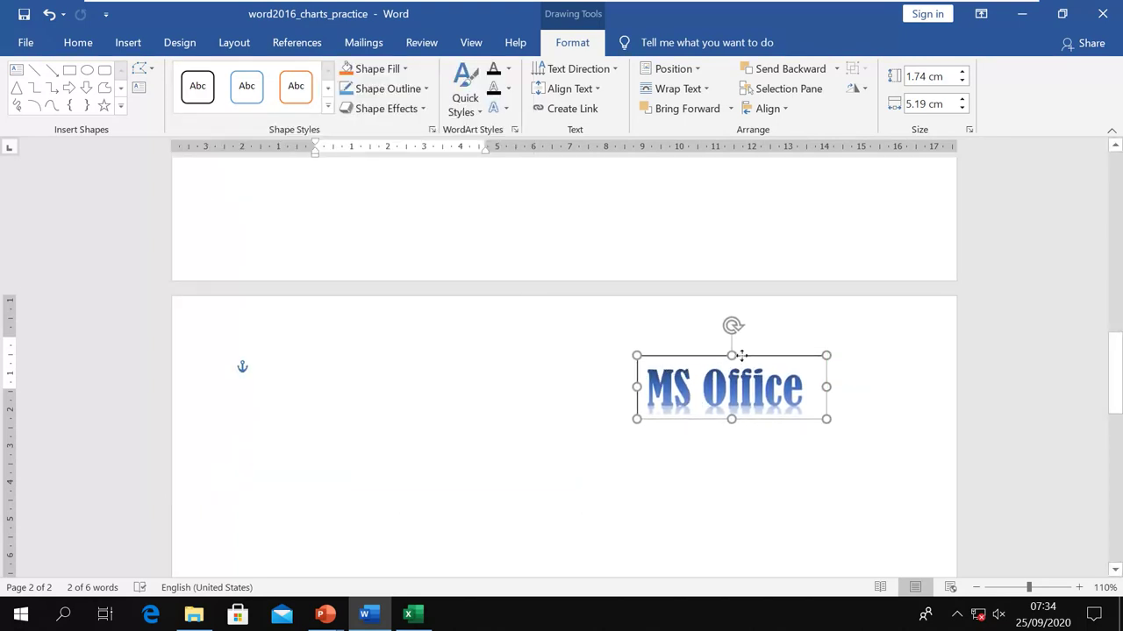
Apply the Intense Effect - Orange, Accent 2 shape style to the "MS Office" text box
left_click(327, 106)
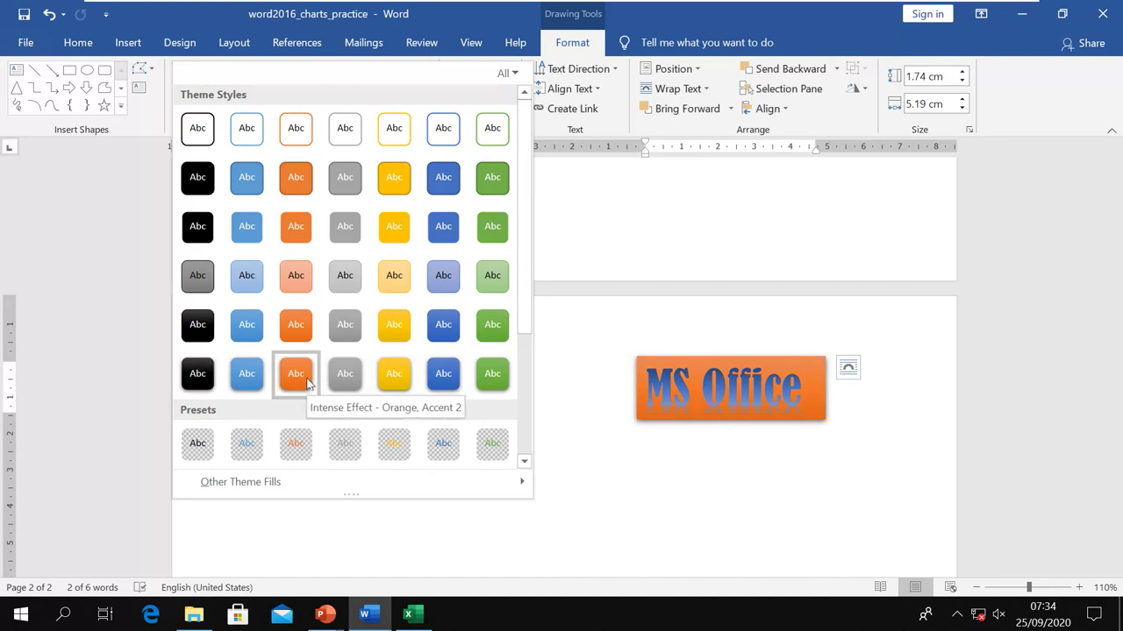
scroll(298, 377, "down", 3)
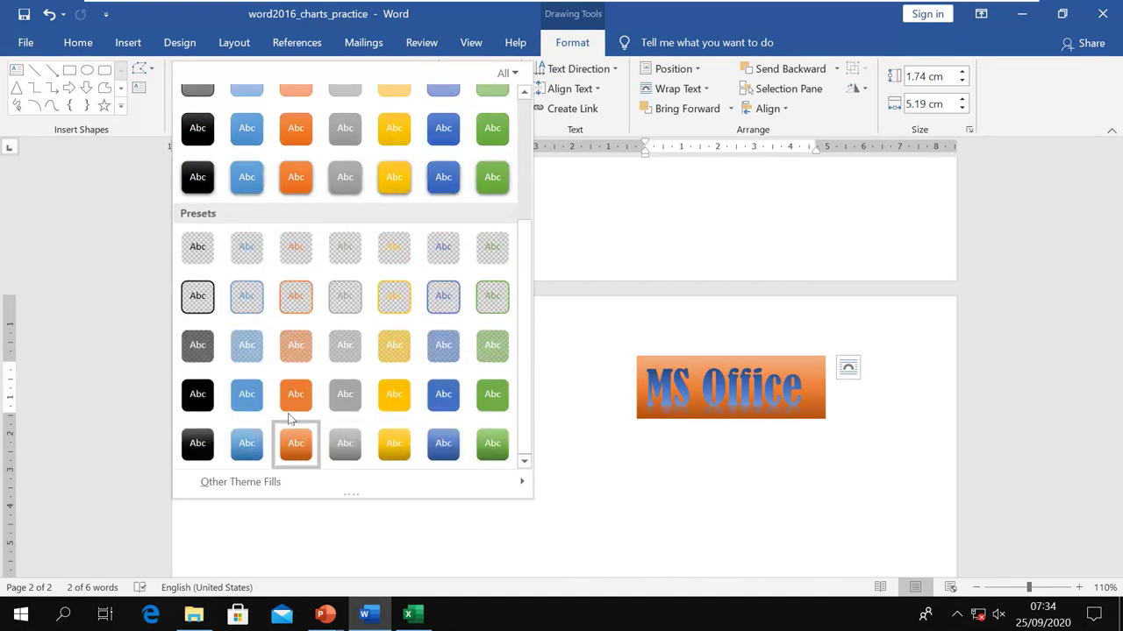
left_click(297, 188)
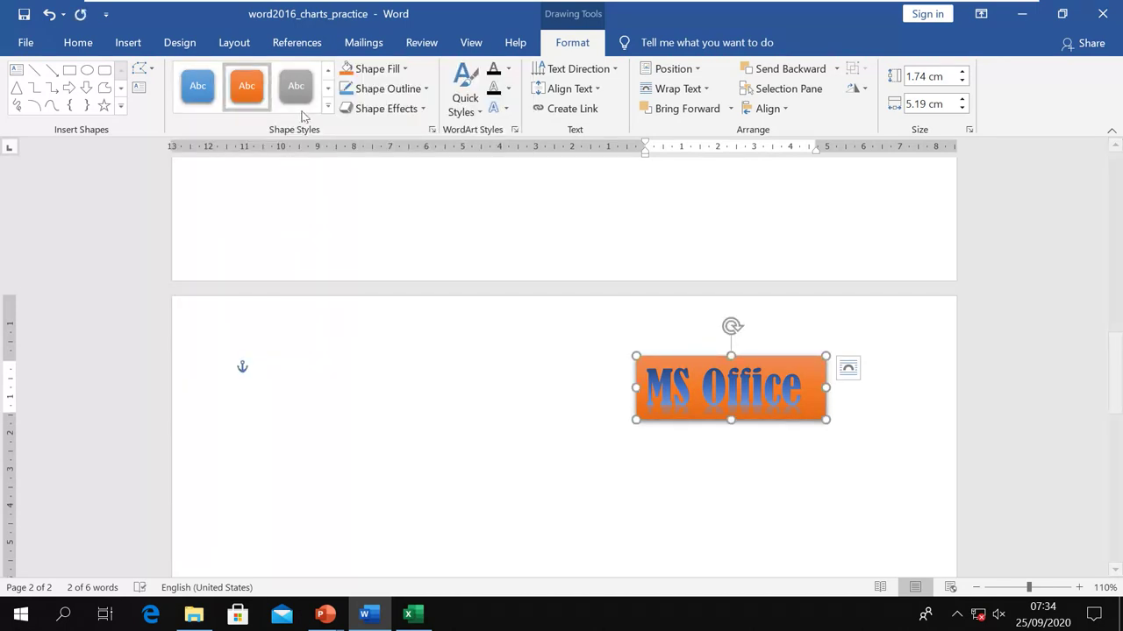
Look through the shape fill colors and the outline color, weight and dash options for the "MS Office" text box
left_click(405, 71)
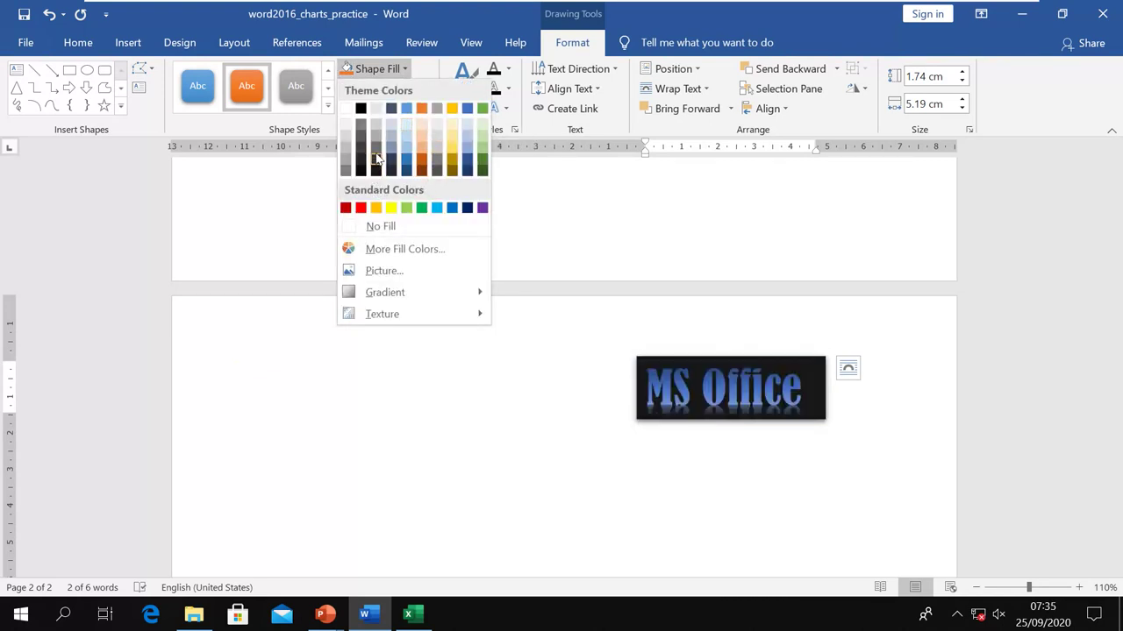
left_click(421, 107)
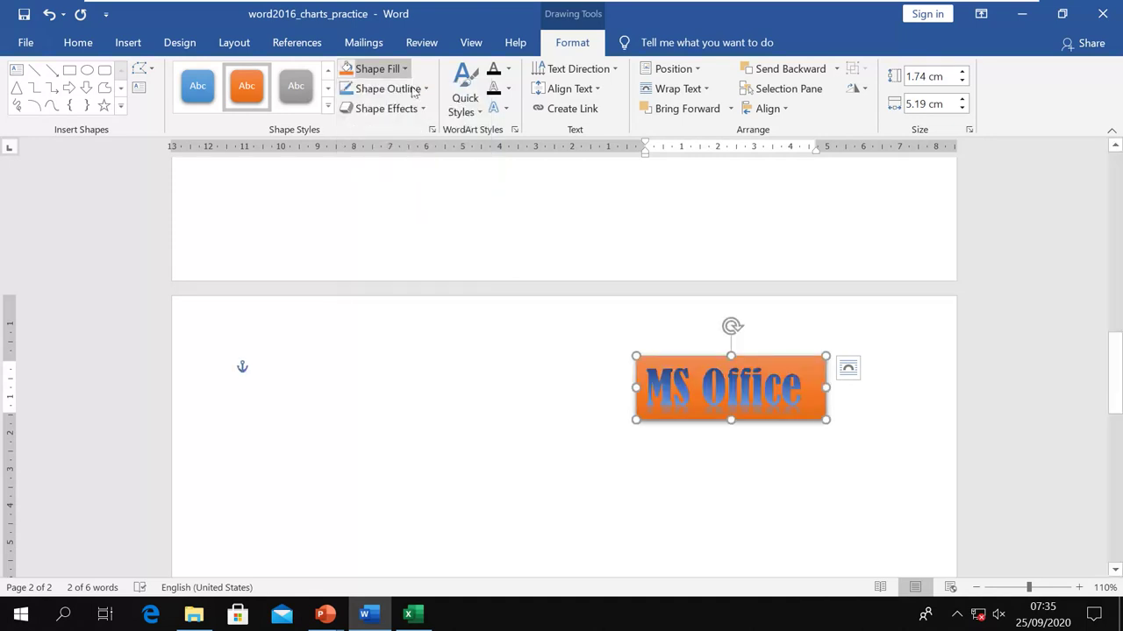
left_click(427, 90)
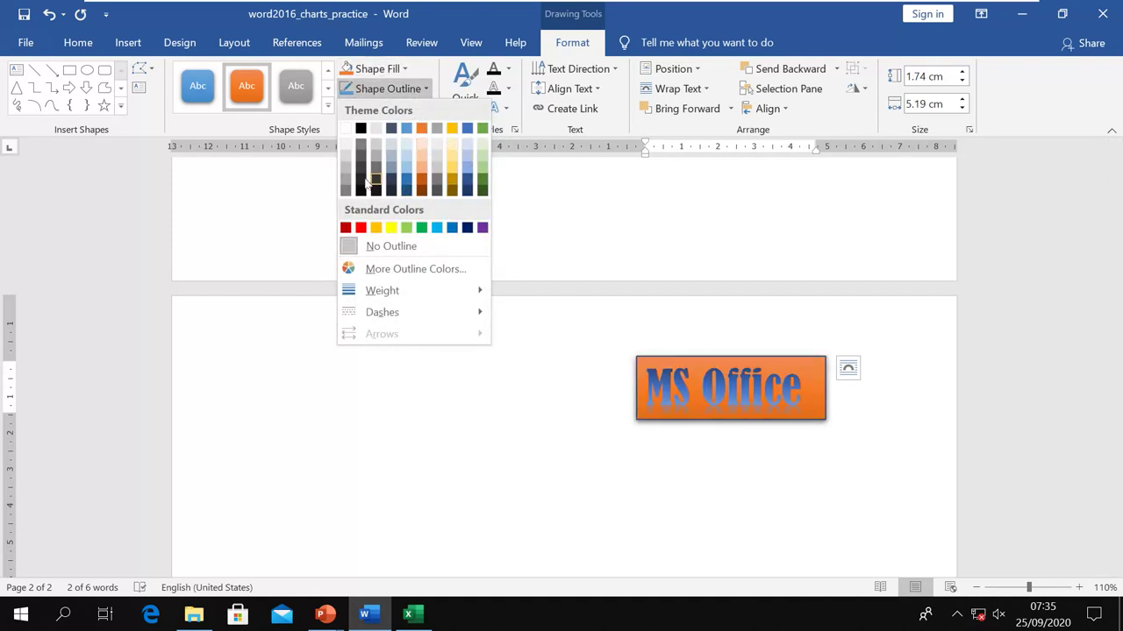
mouse_move(379, 300)
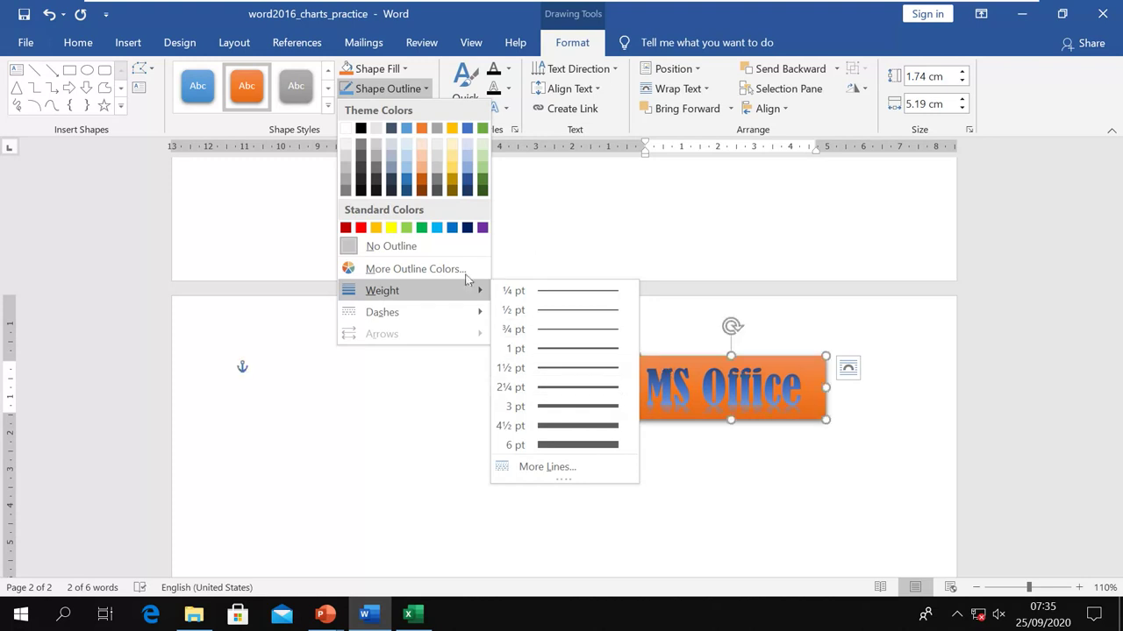
mouse_move(416, 317)
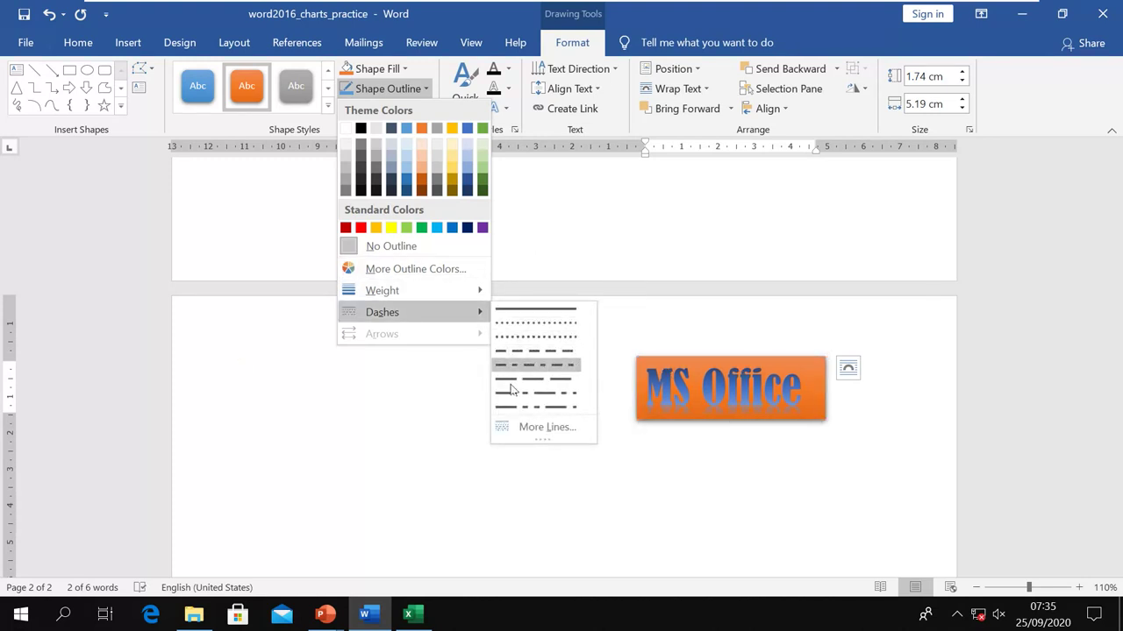
left_click(425, 92)
Apply the preset shape effect with a beveled edge and a soft lower-left shadow to the "MS Office" text box
left_click(425, 113)
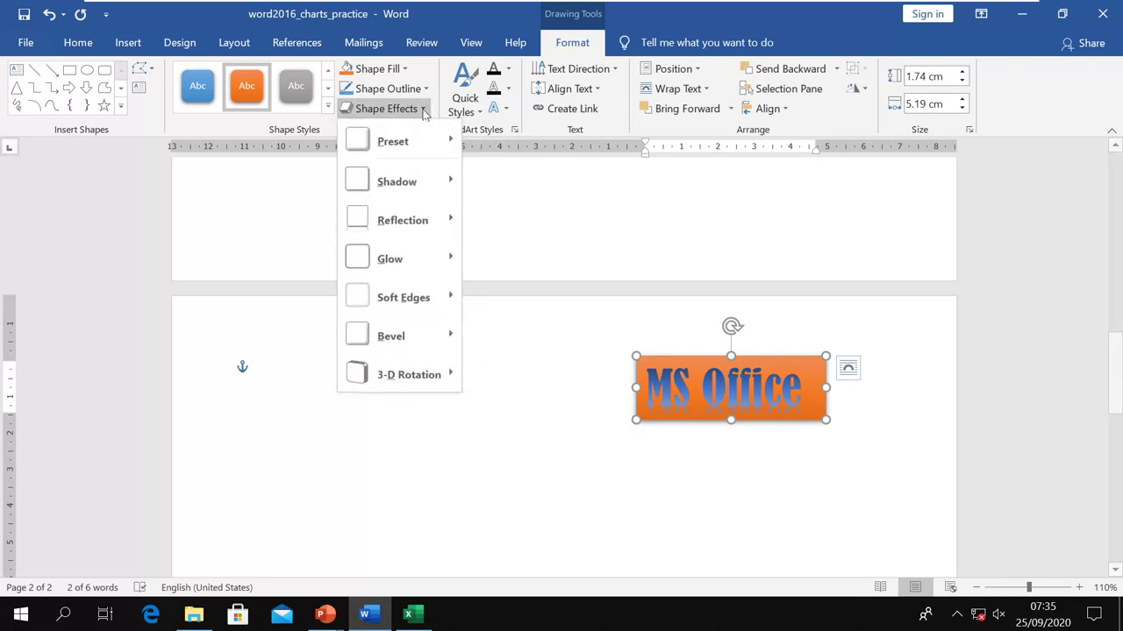
mouse_move(424, 142)
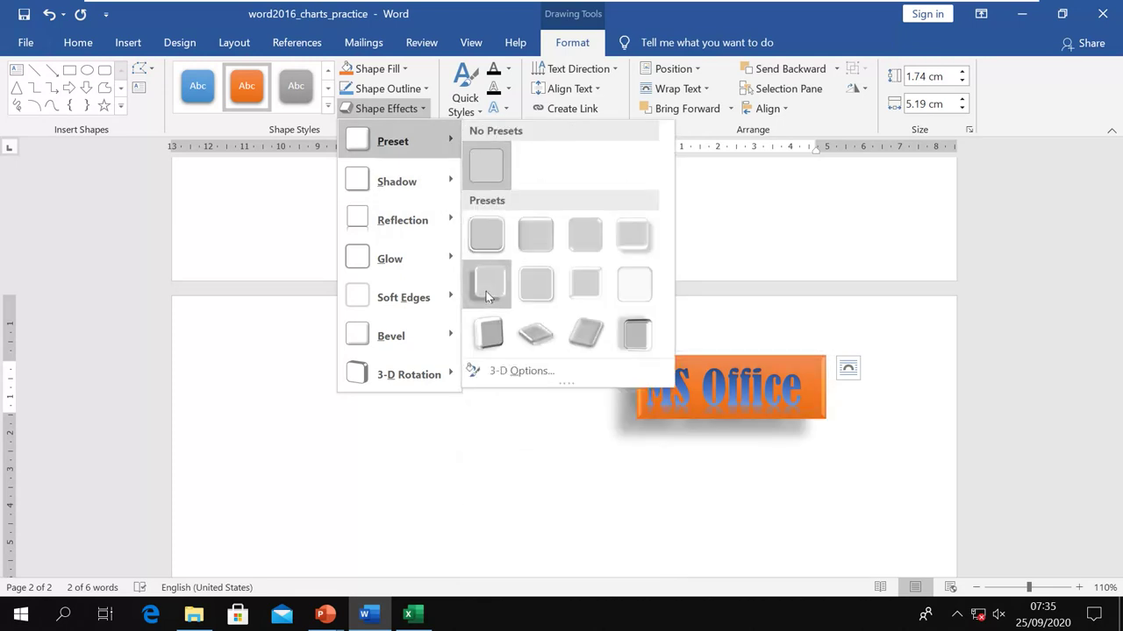
left_click(487, 294)
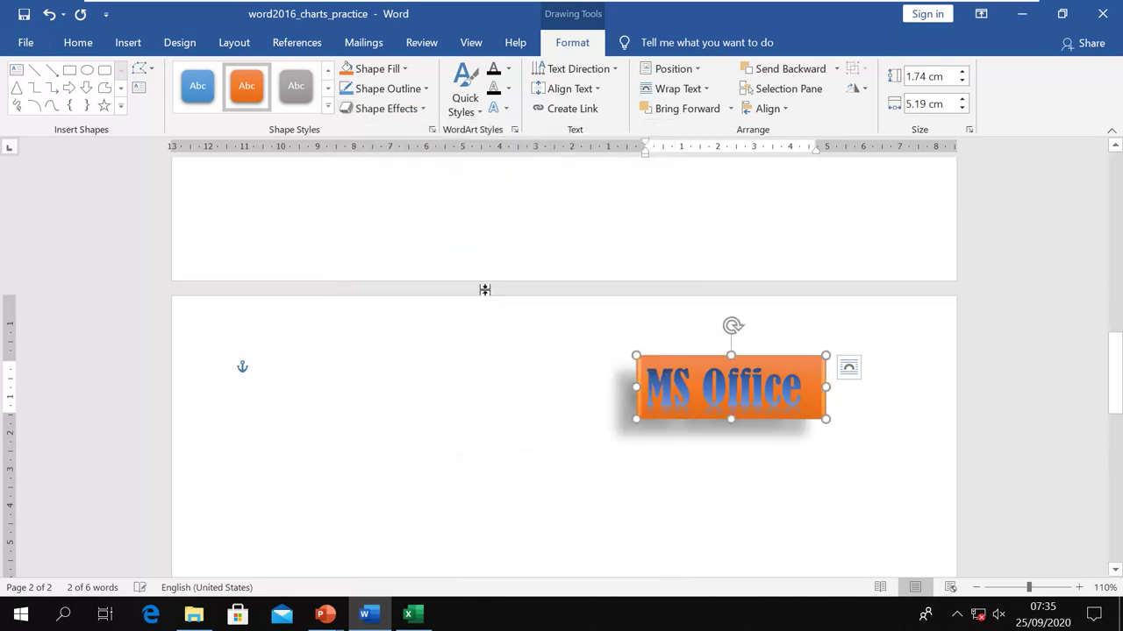
left_click(570, 411)
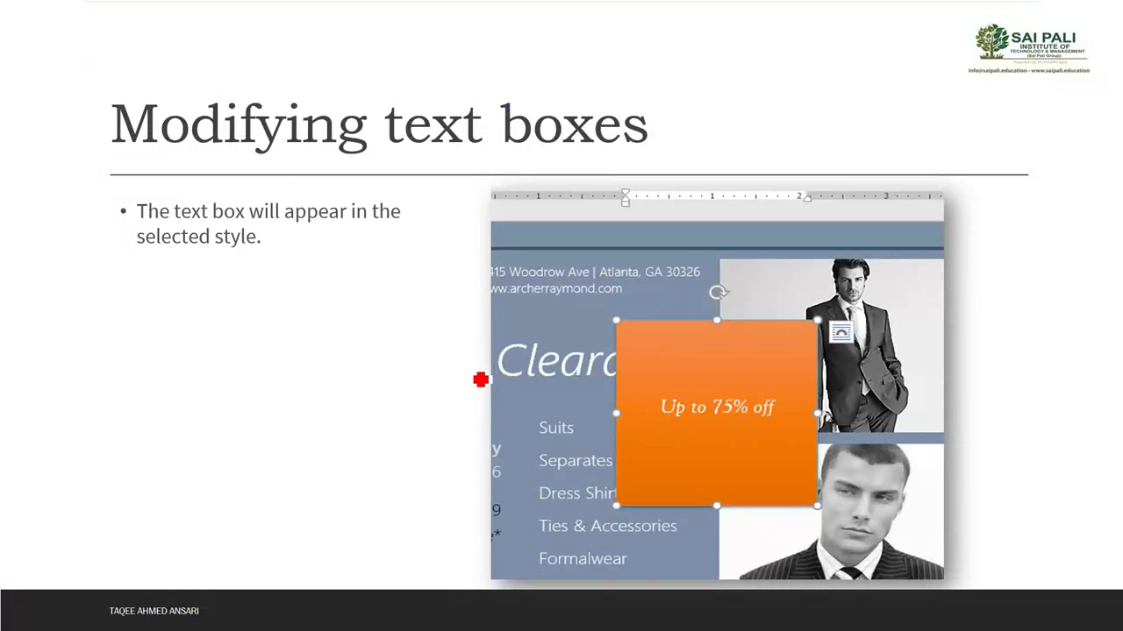
key("Right")
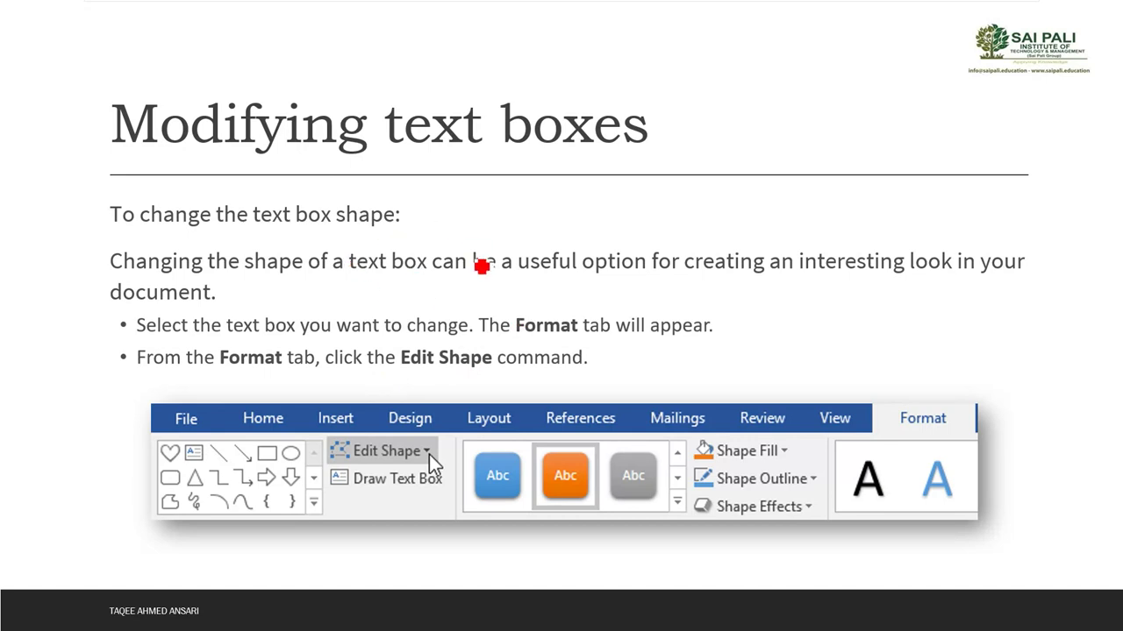
key("alt+Tab")
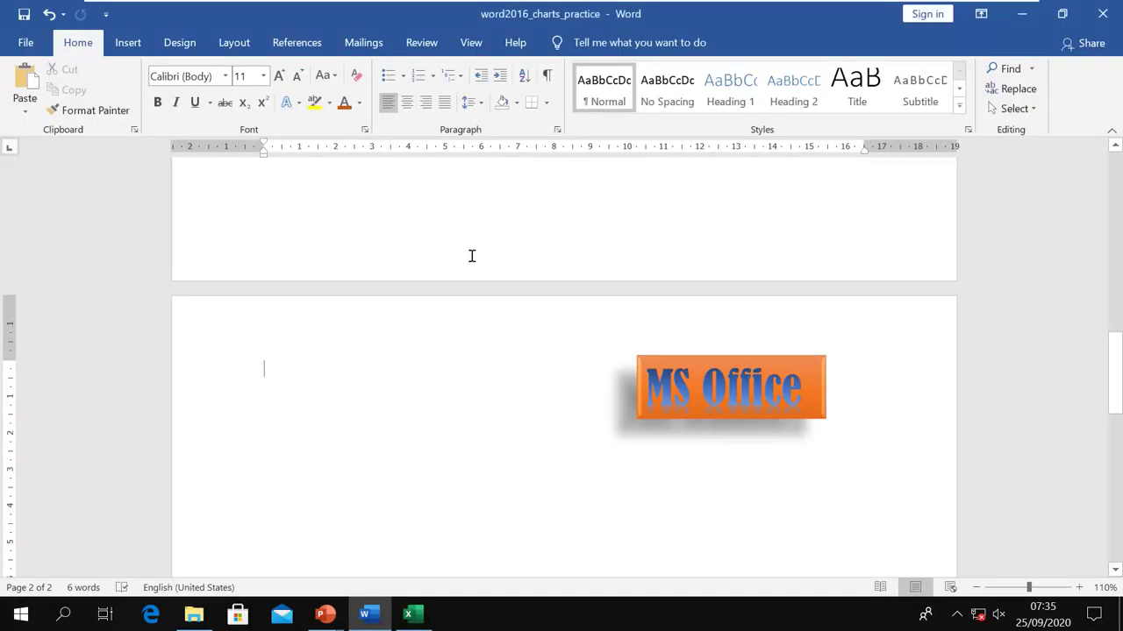
key("alt+Tab")
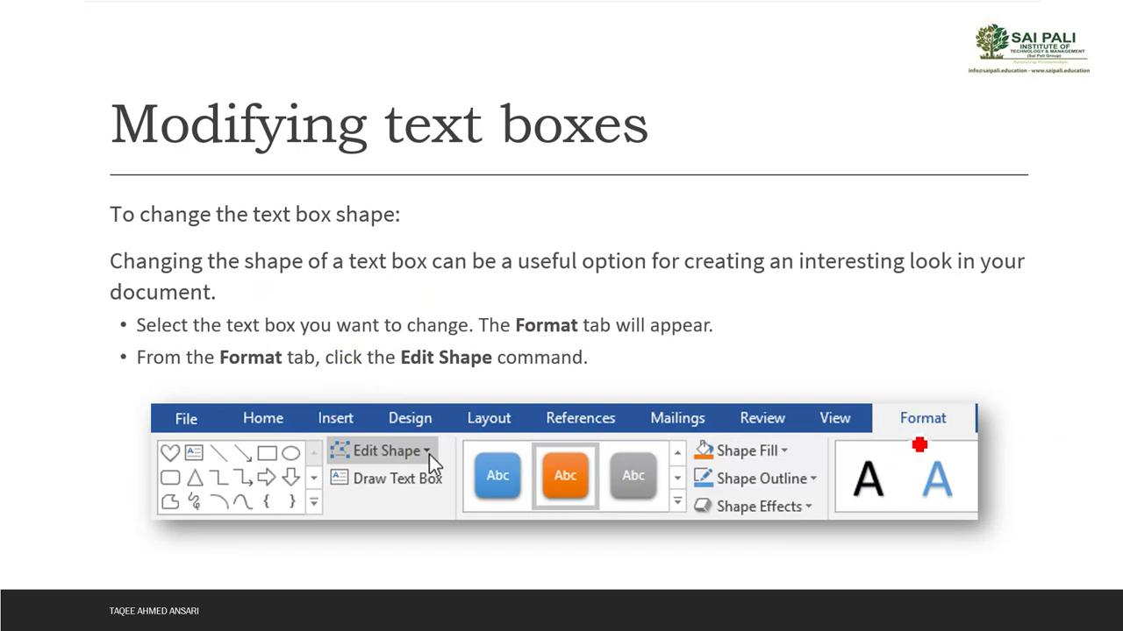
mouse_move(910, 435)
left_mouse_down()
mouse_move(965, 433)
mouse_move(892, 418)
mouse_move(964, 414)
left_mouse_up()
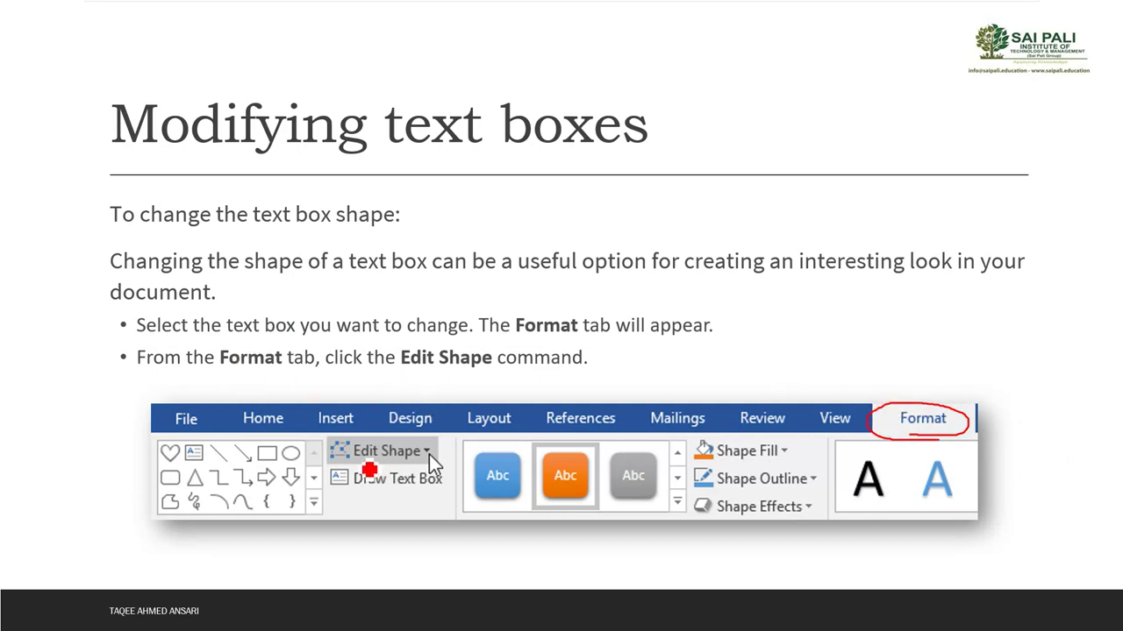
left_click_drag(353, 460, 394, 460)
key("Right")
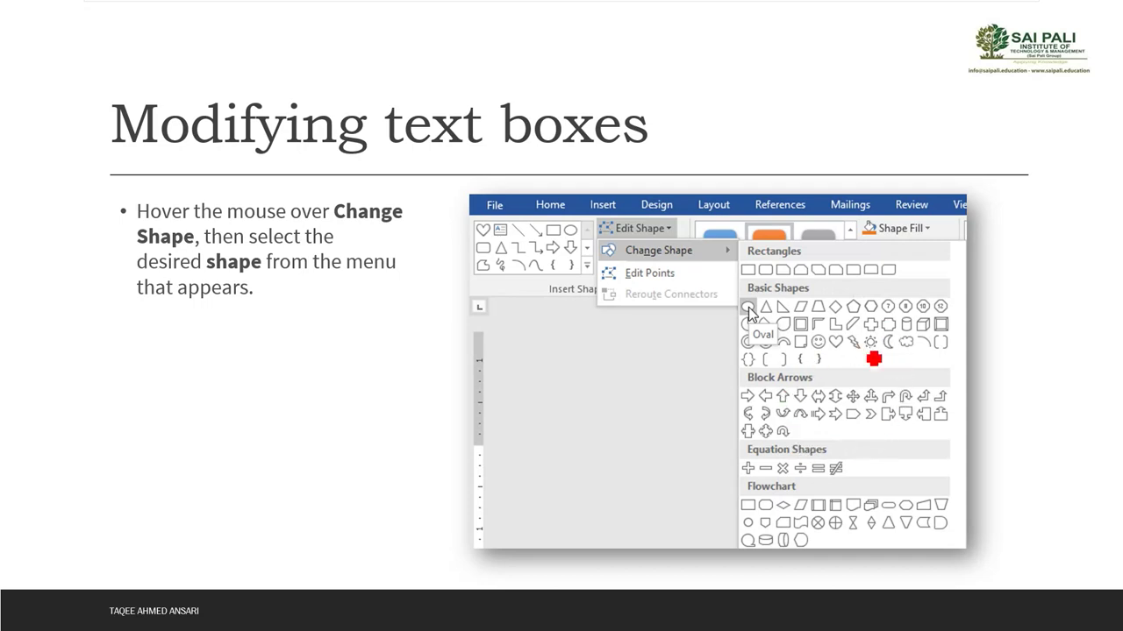
left_click_drag(625, 282, 680, 281)
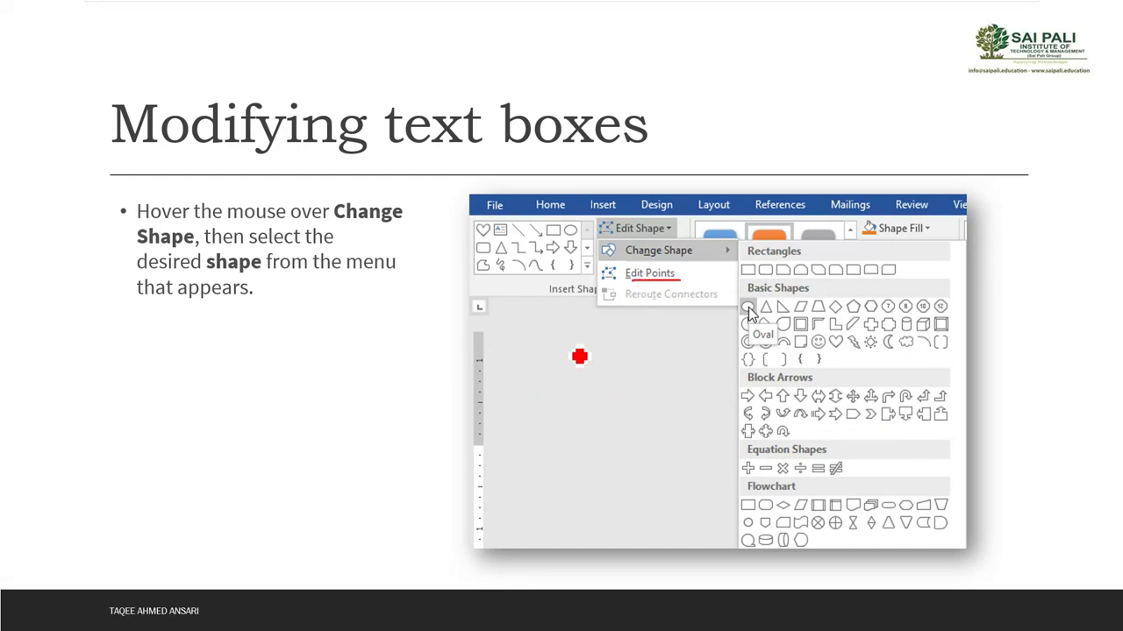
key("Right")
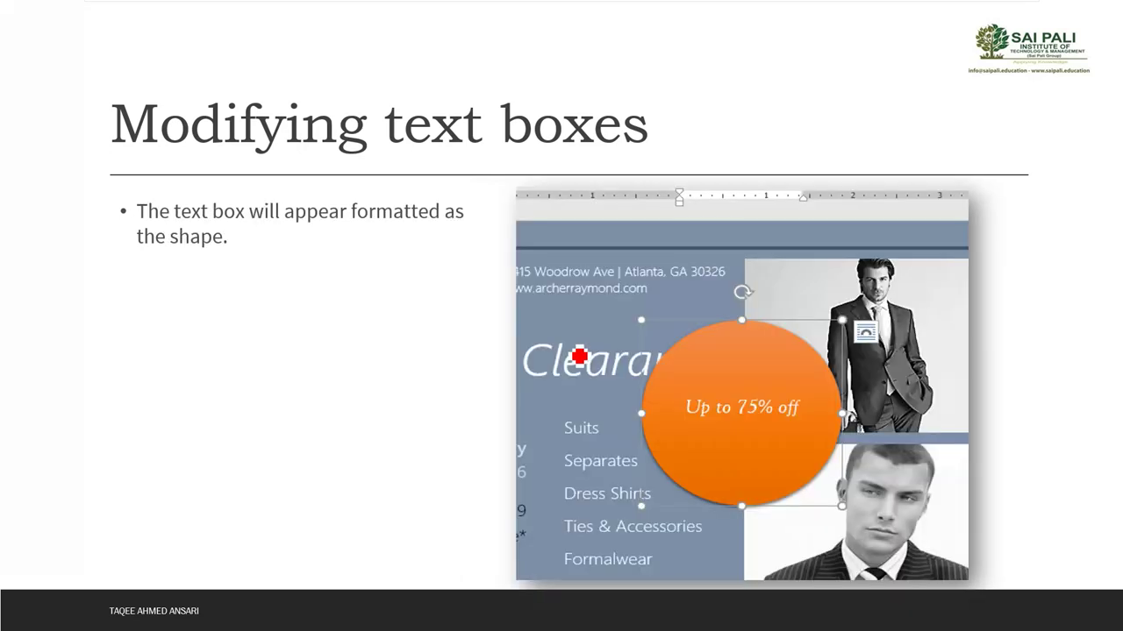
key("Right")
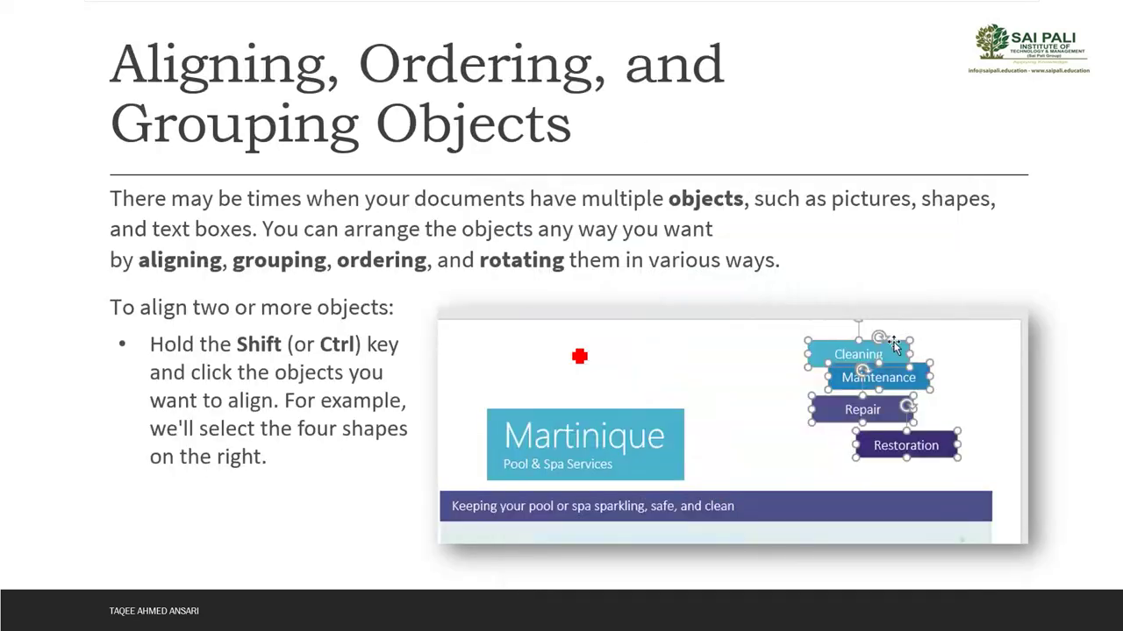
key("Left")
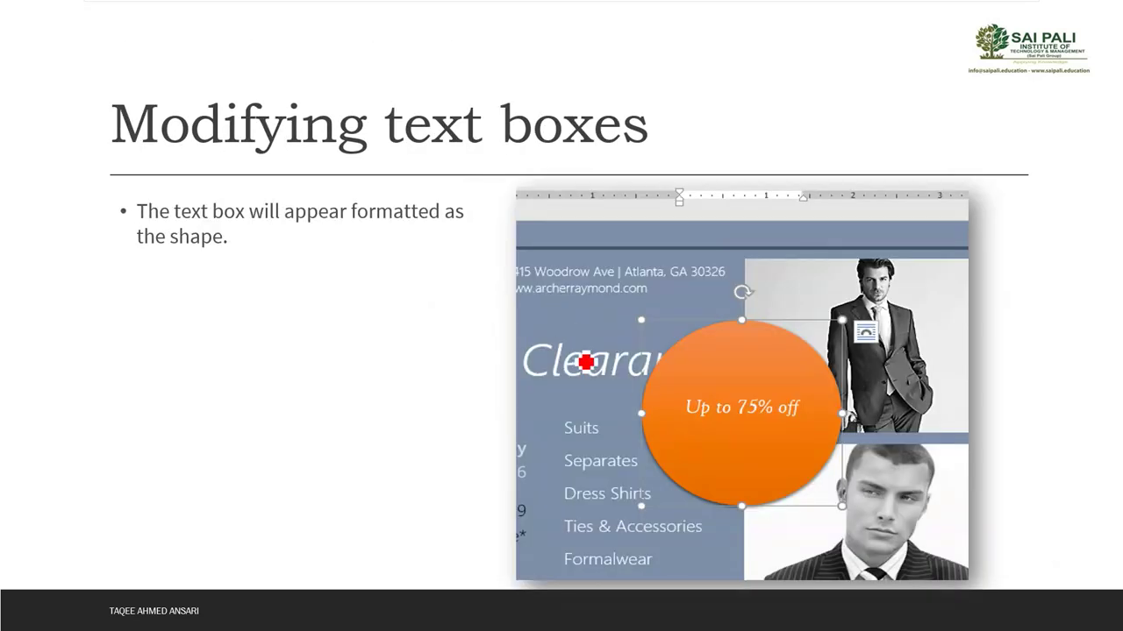
Return to Word and move the text box's four corner points outward to form a slanted quadrilateral about 5.34 cm high and 9.05 cm wide
key("alt+Tab")
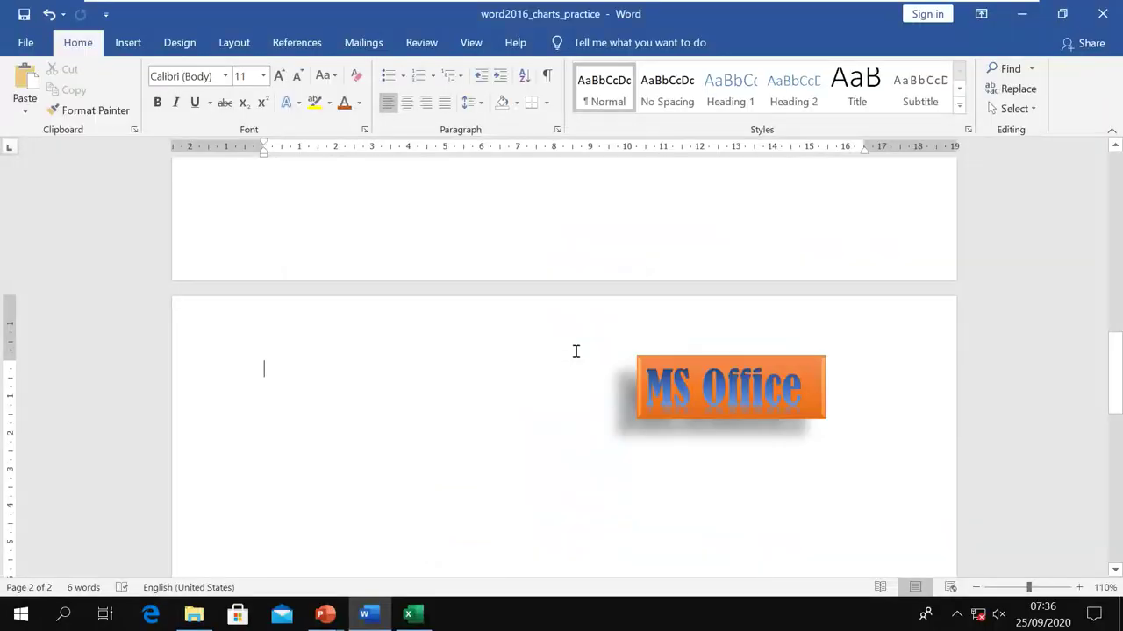
left_click(754, 375)
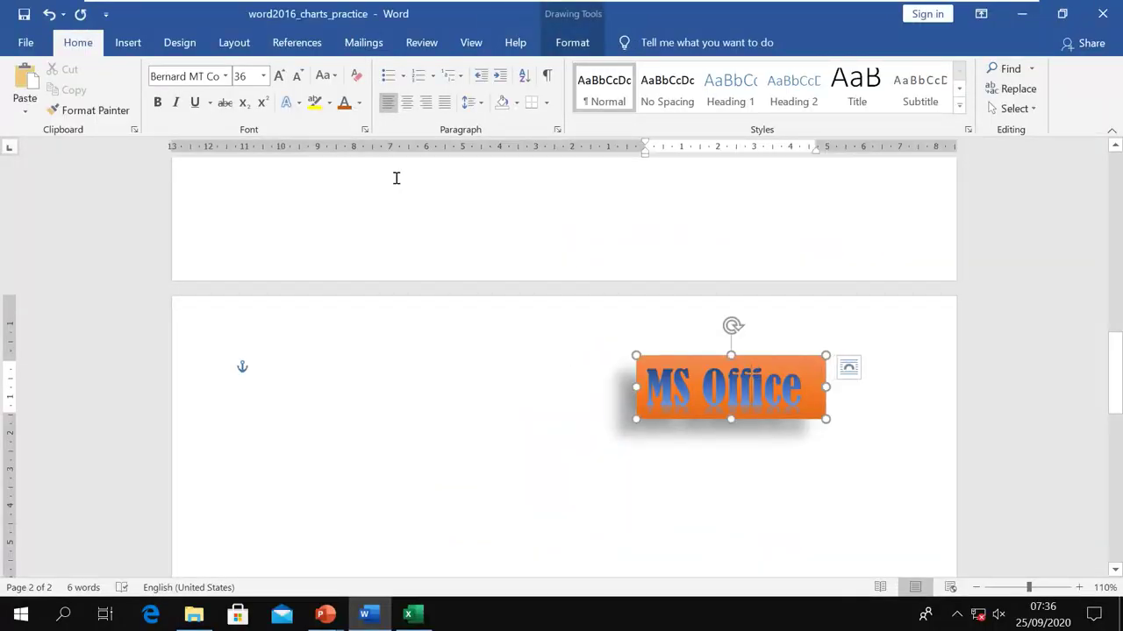
left_click(578, 51)
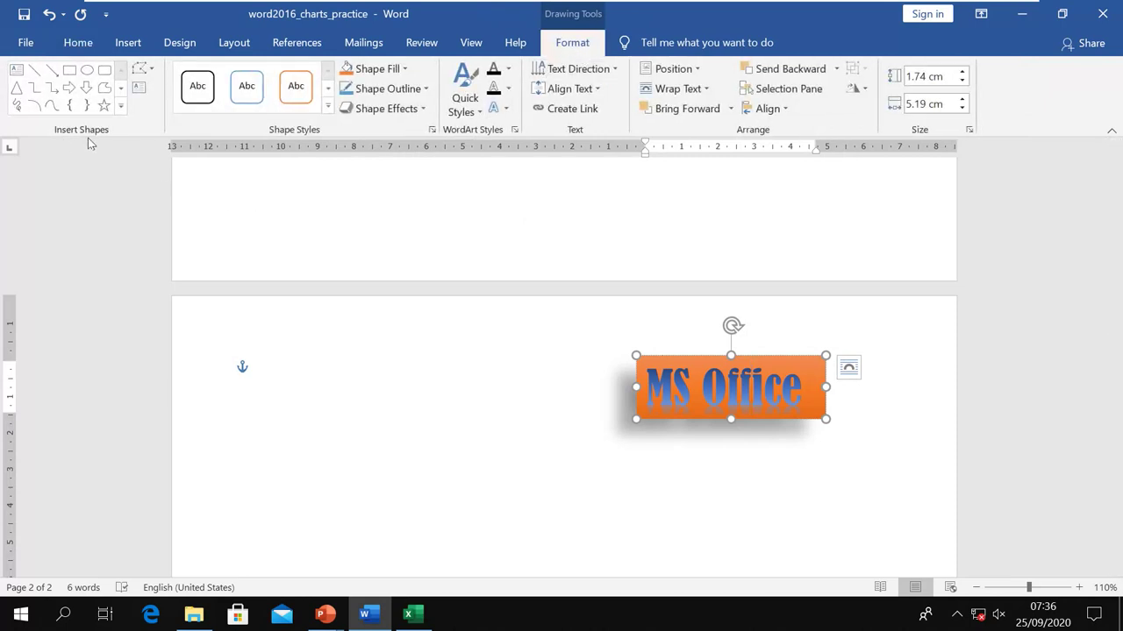
left_click(151, 76)
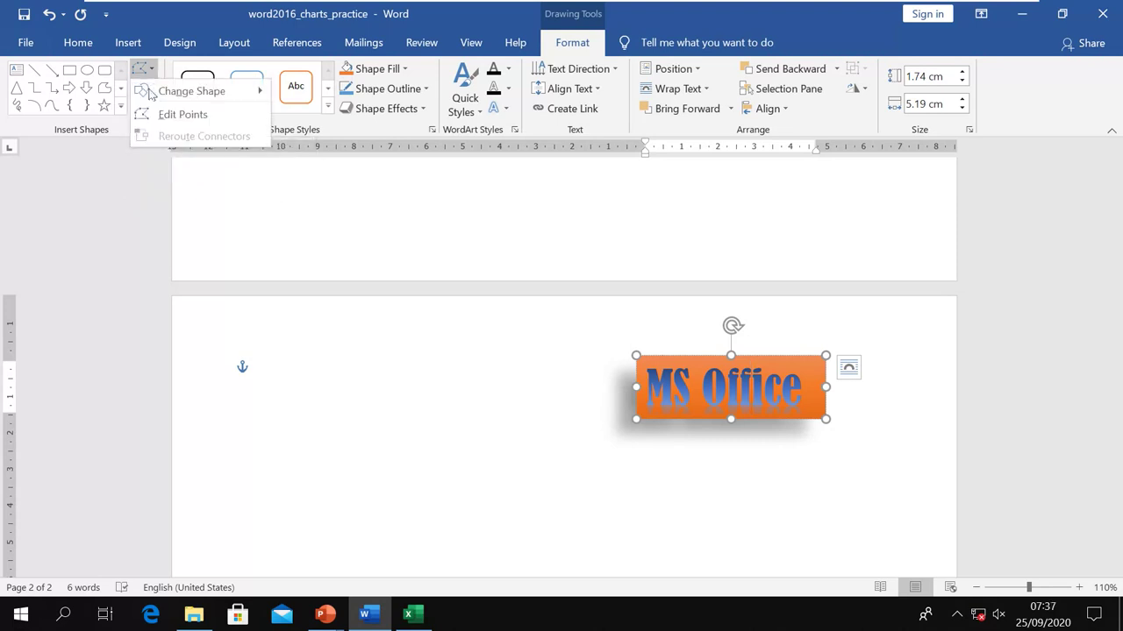
mouse_move(149, 92)
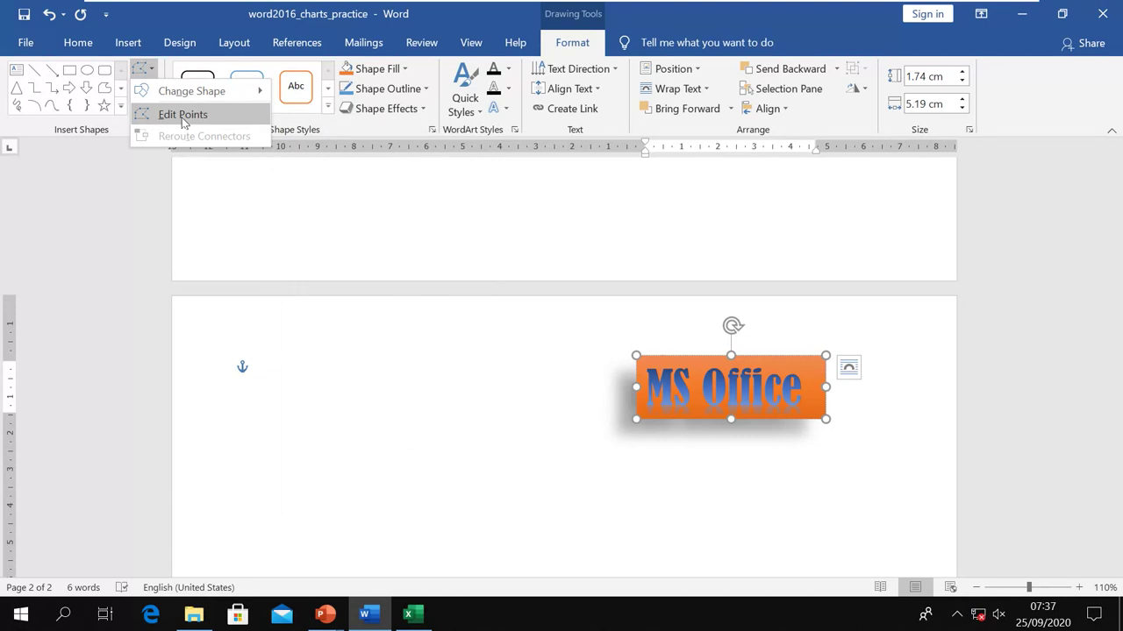
left_click(183, 119)
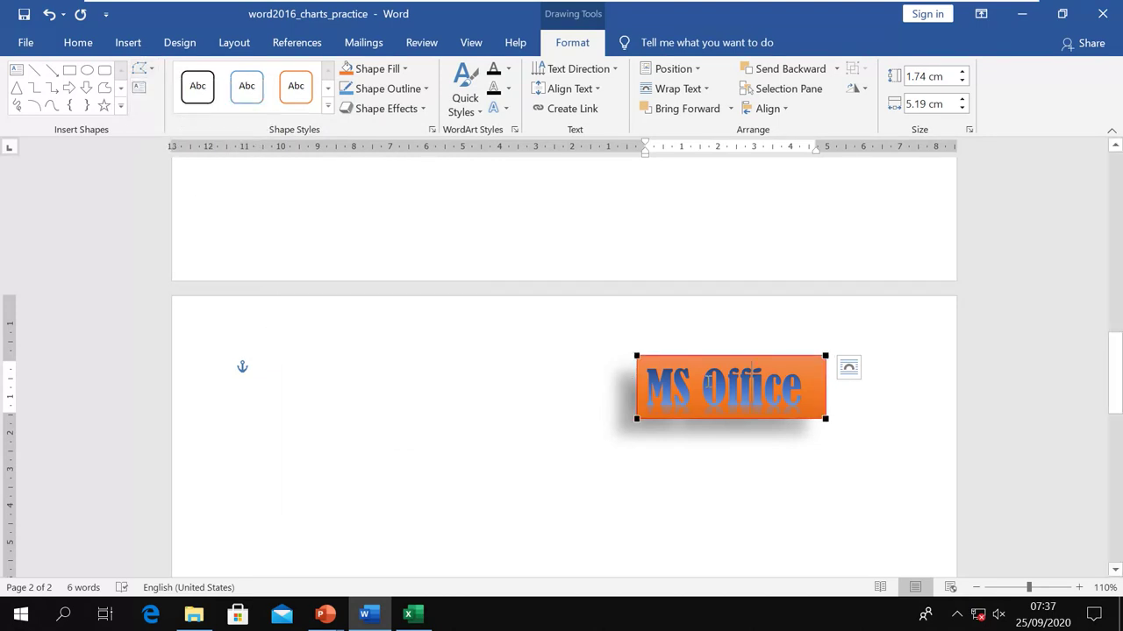
left_click_drag(636, 357, 581, 303)
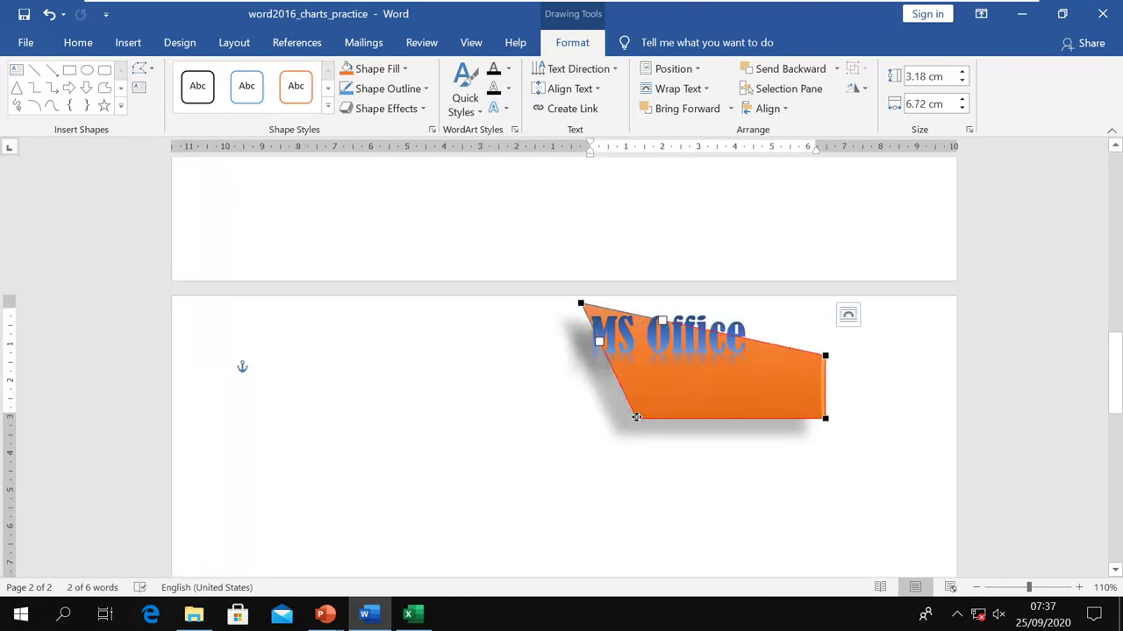
left_click_drag(636, 418, 530, 458)
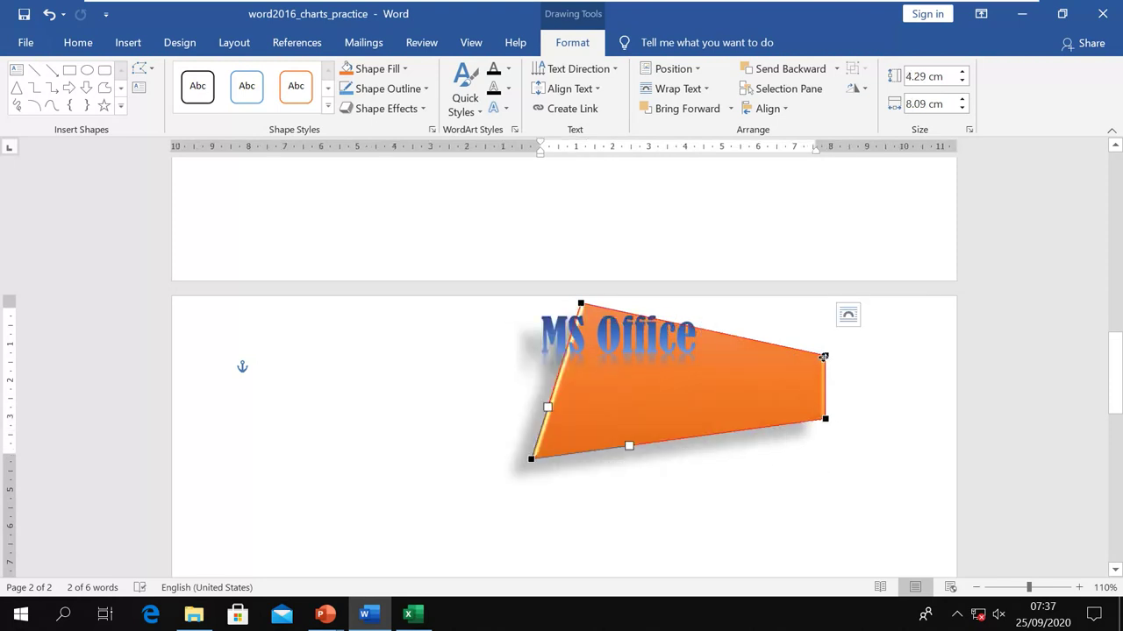
left_click_drag(822, 357, 859, 349)
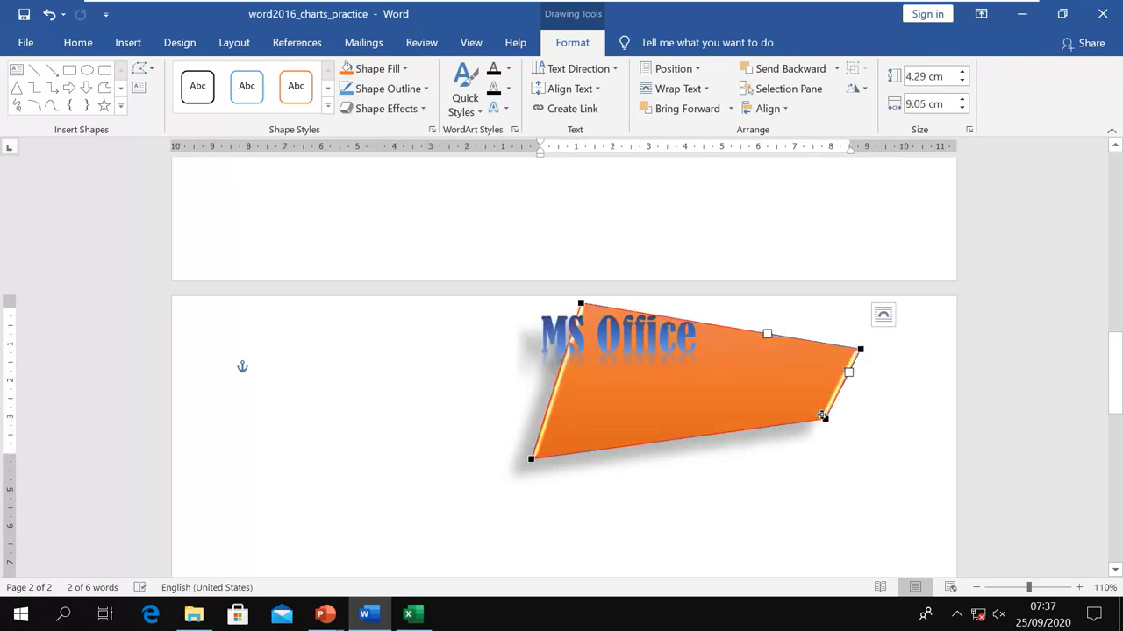
left_click_drag(822, 417, 787, 496)
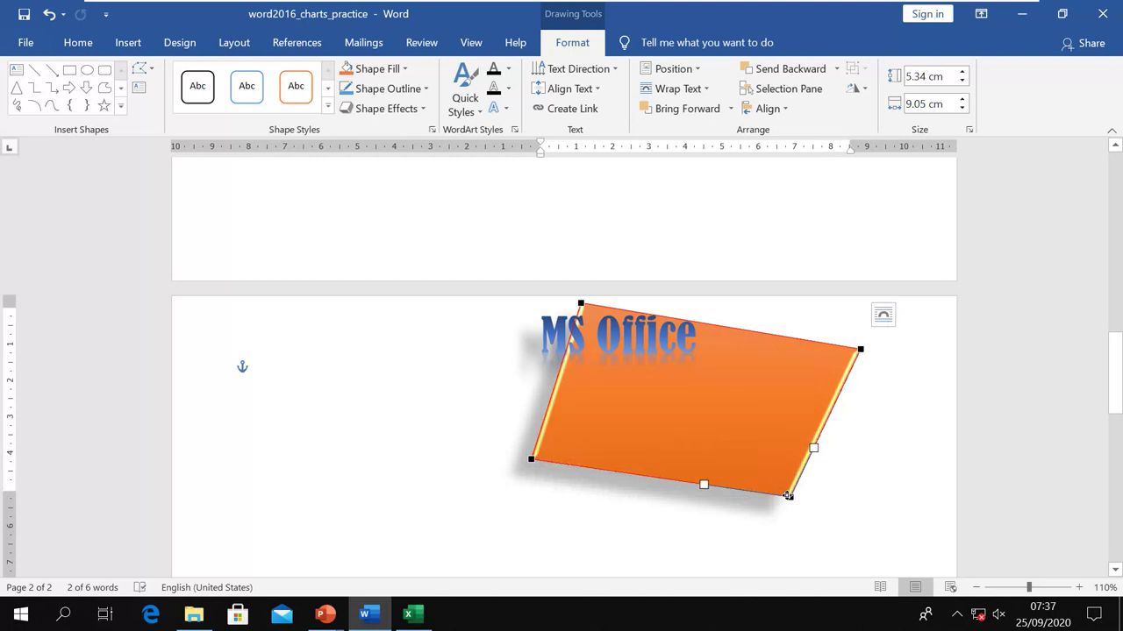
Change the "MS Office" text box's shape to a heart and stretch it downward to about 9 cm high
left_click(140, 68)
mouse_move(244, 102)
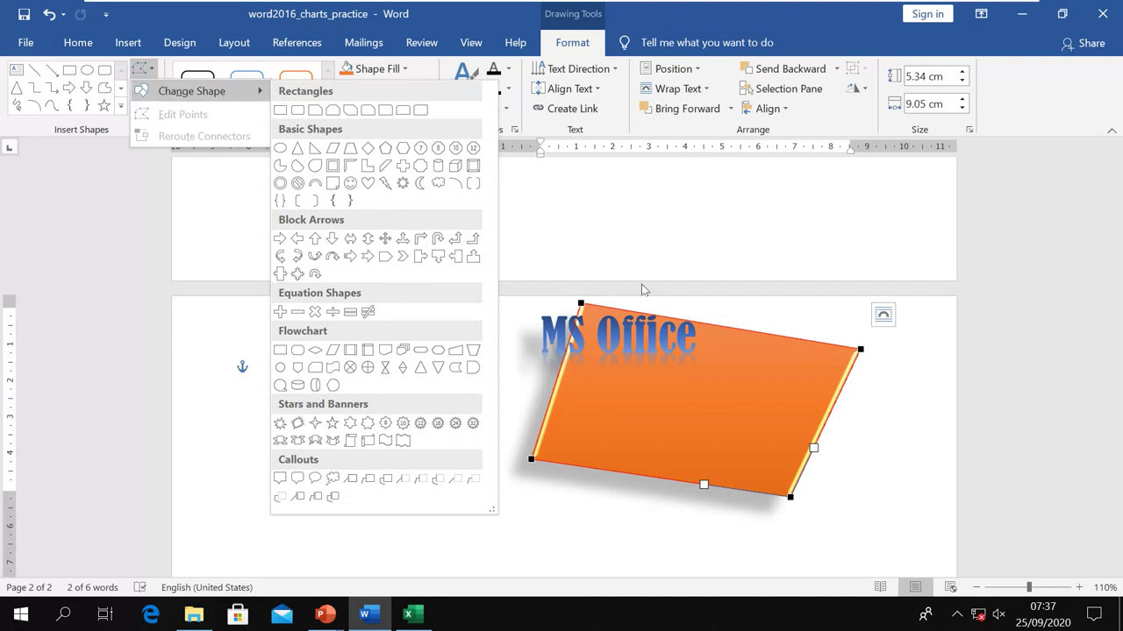
left_click(866, 439)
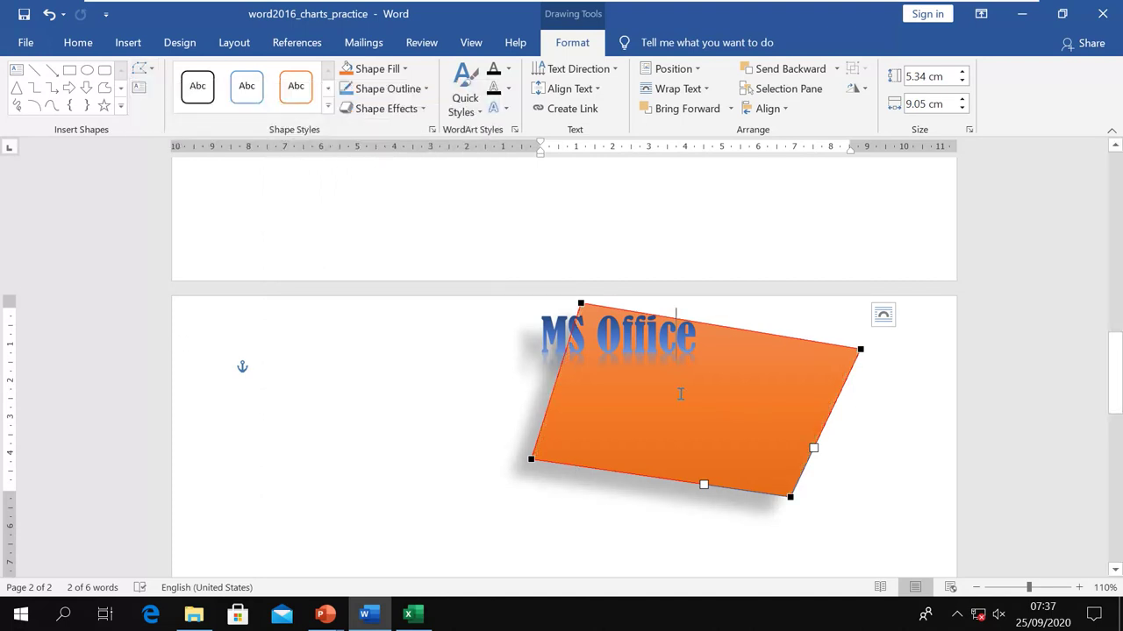
left_click(466, 422)
left_click(611, 395)
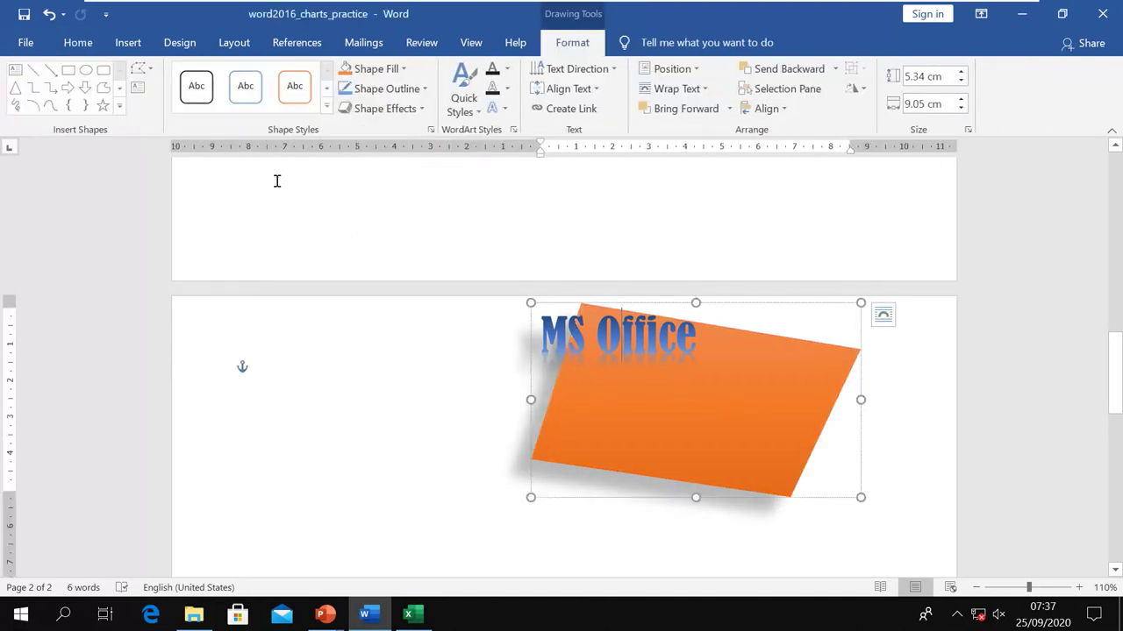
left_click(143, 69)
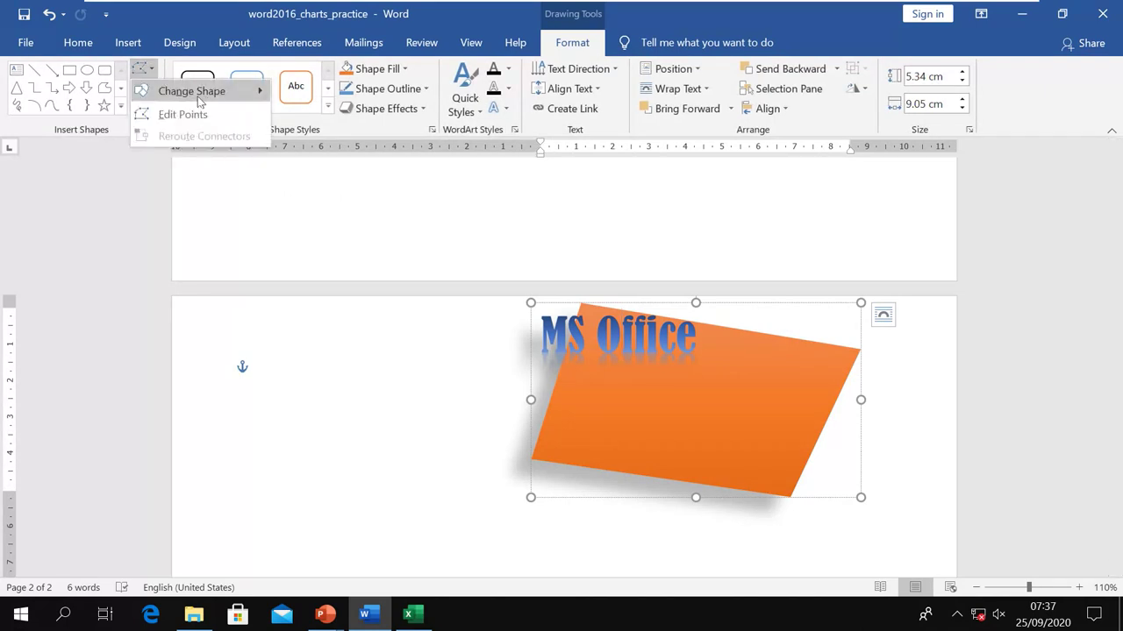
mouse_move(212, 101)
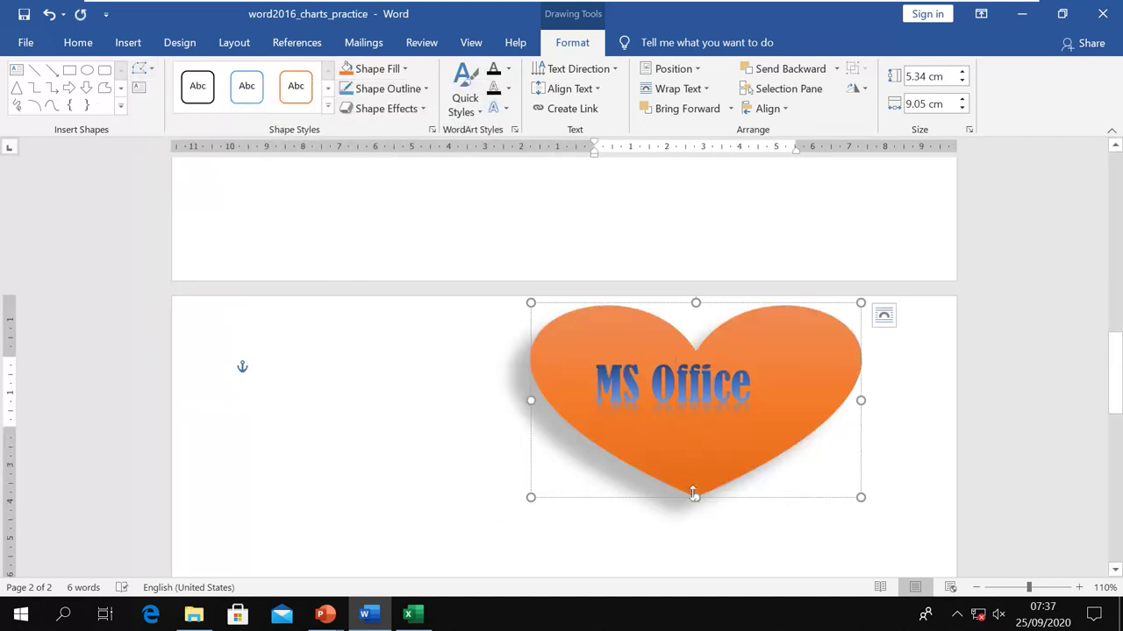
left_click_drag(693, 495, 670, 575)
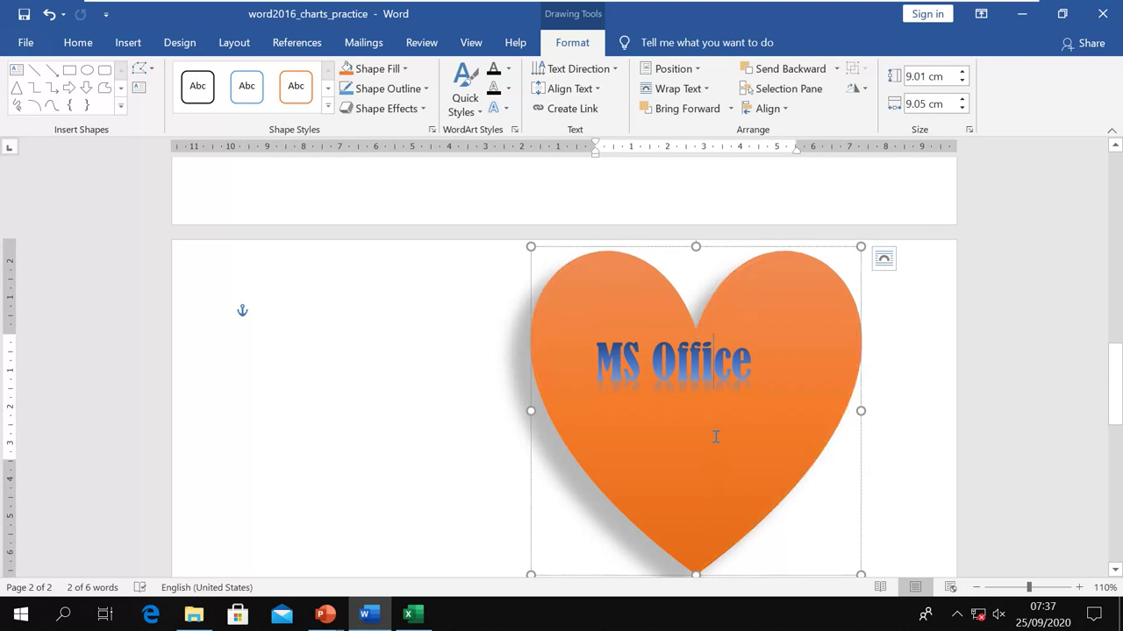
left_click(900, 442)
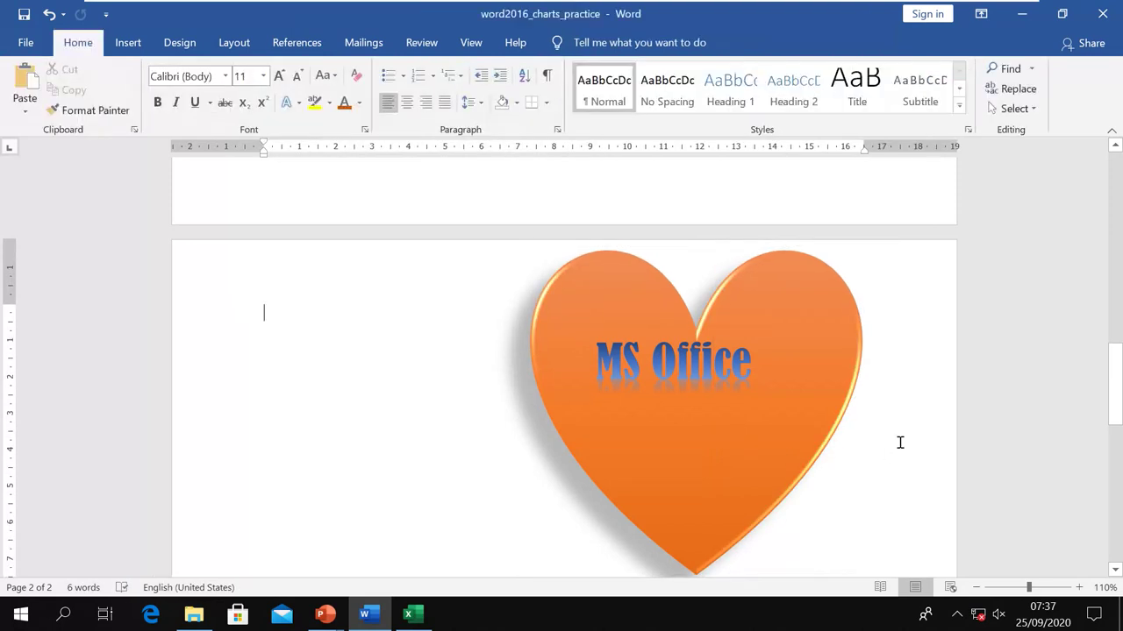